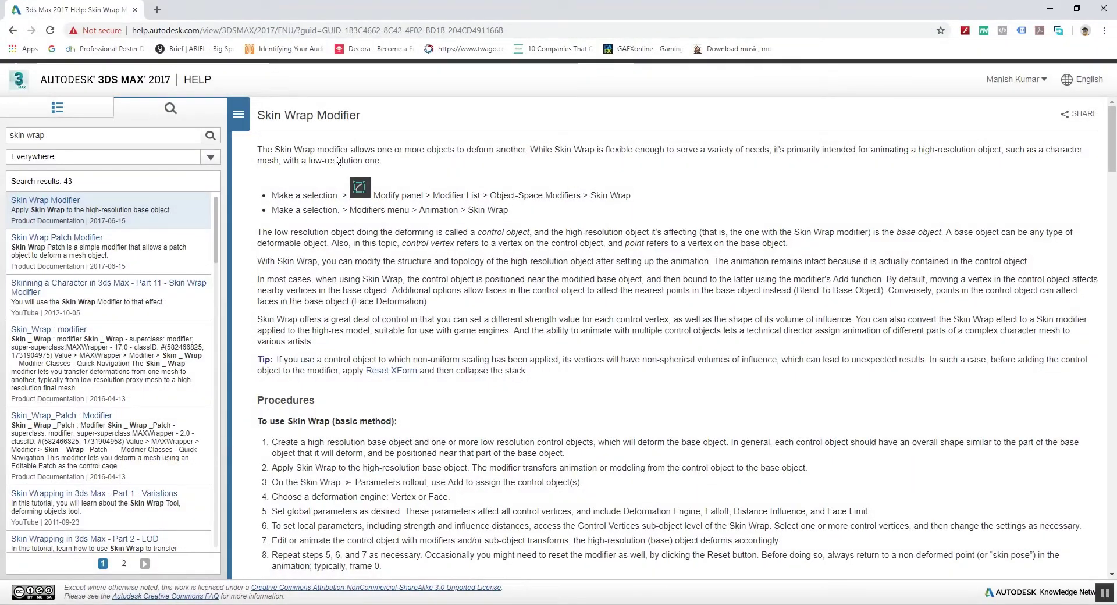
Step: Read the Skin Wrap modifier's introductory paragraph on the help page, including its intended use, and switch to 3ds Max
double_click(363, 150)
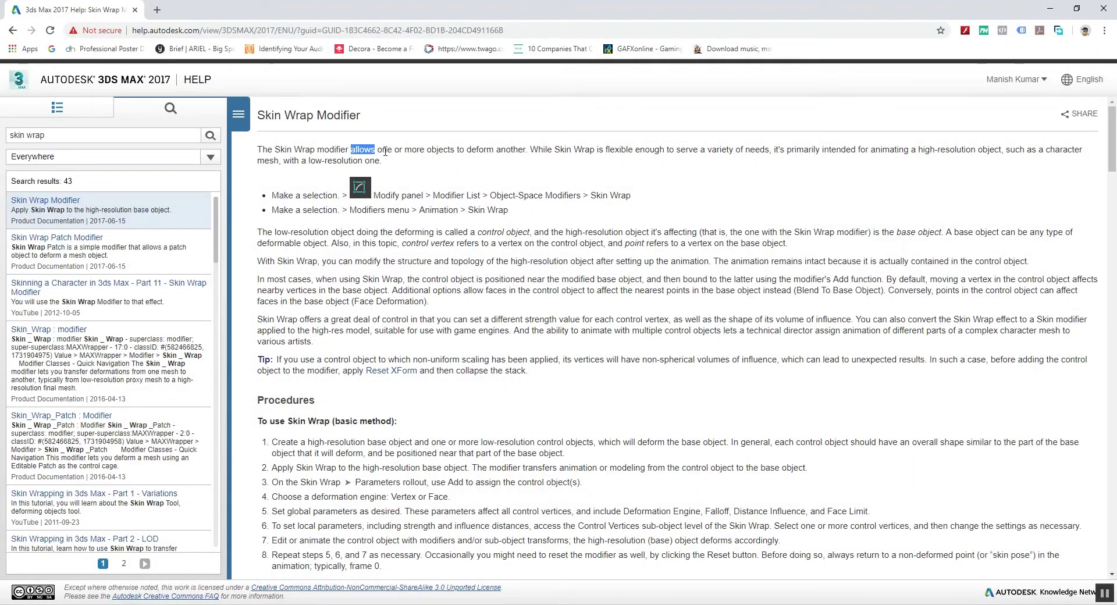
left_click_drag(386, 152, 958, 160)
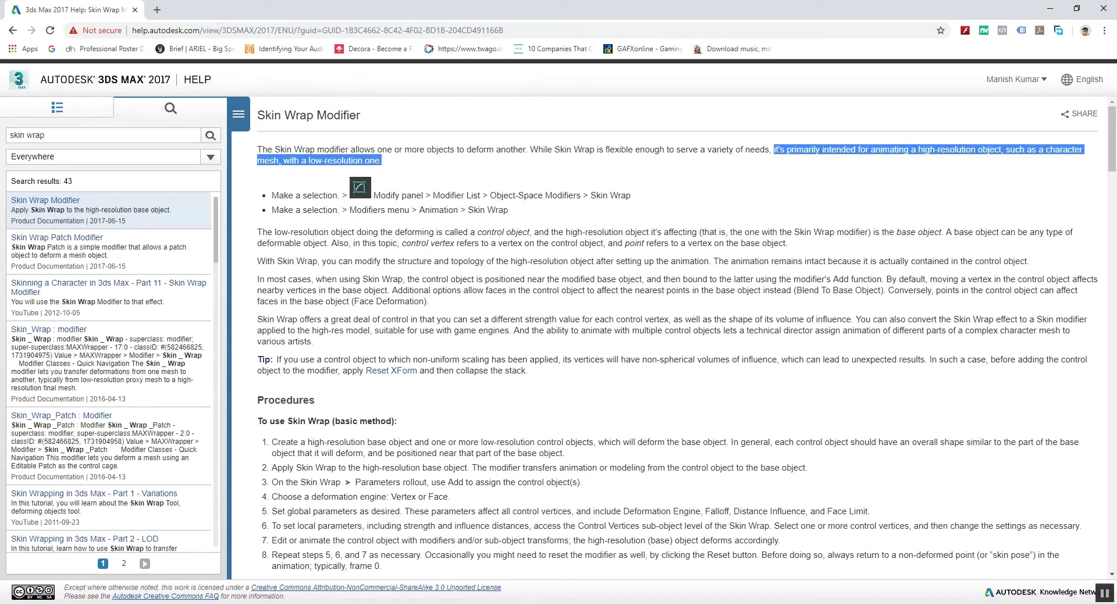
key("alt+Tab")
key("alt+w")
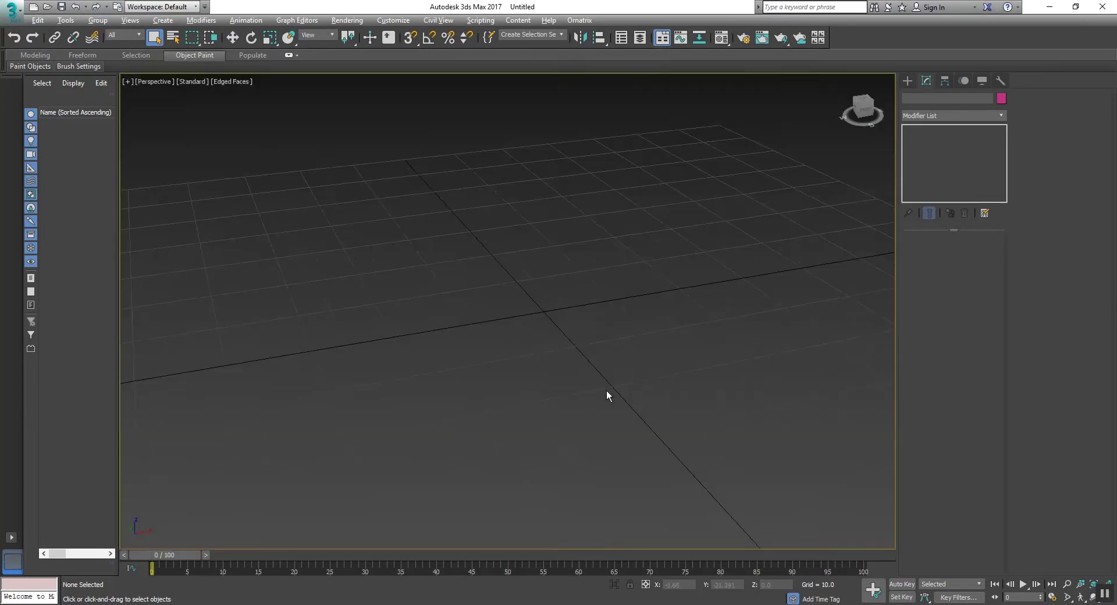
Step: Create a box in the perspective view about 27.6 long, 43.8 wide and 10.4 high, with 3 segments in each direction
middle_click_drag(608, 393, 604, 391)
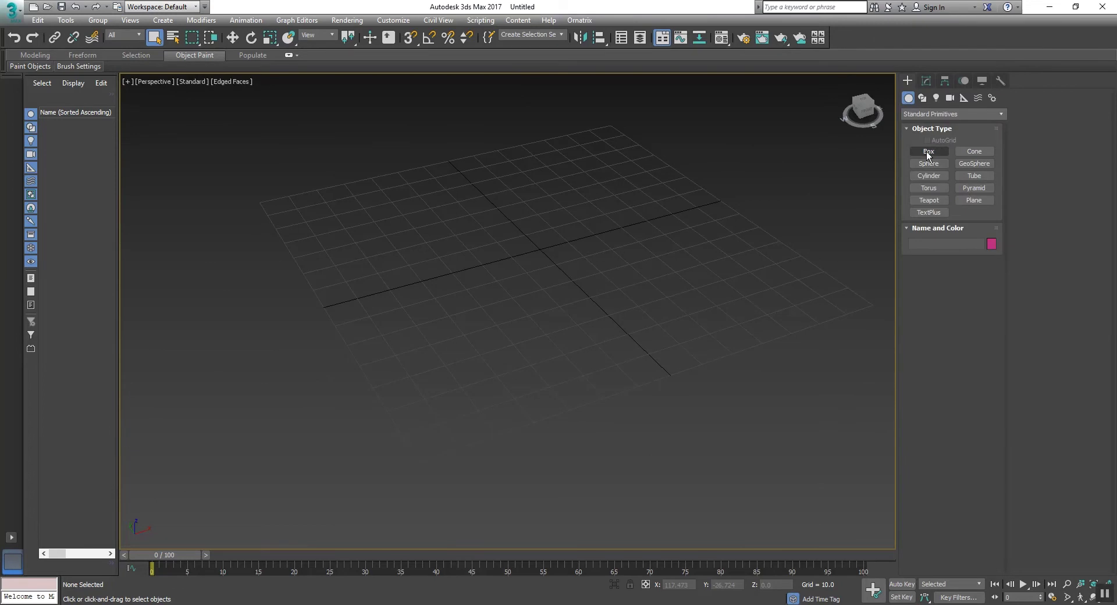
left_click(928, 152)
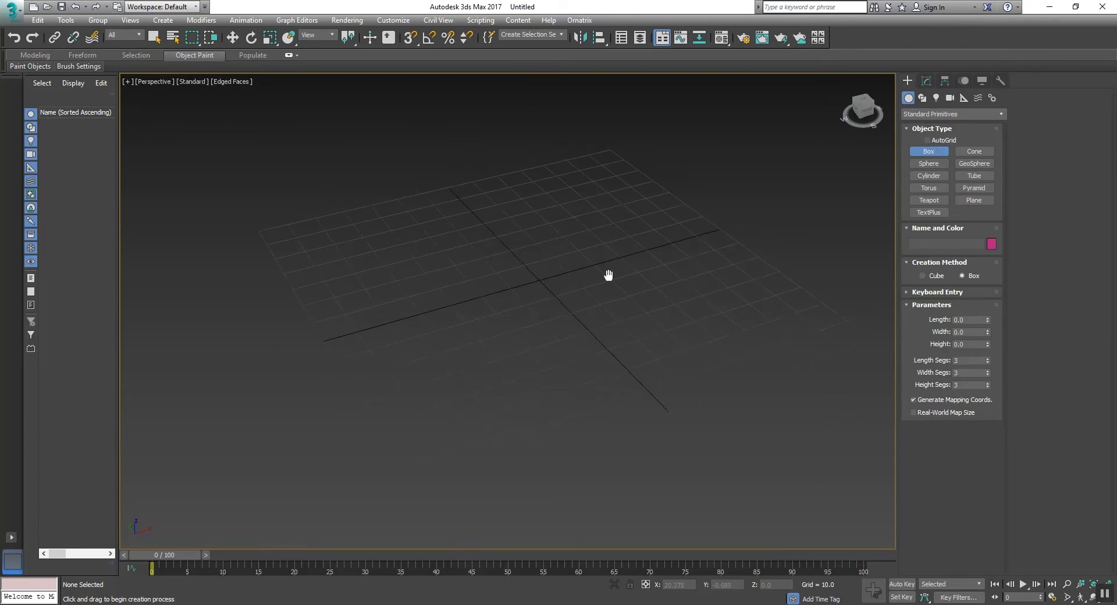
left_click_drag(572, 271, 488, 354)
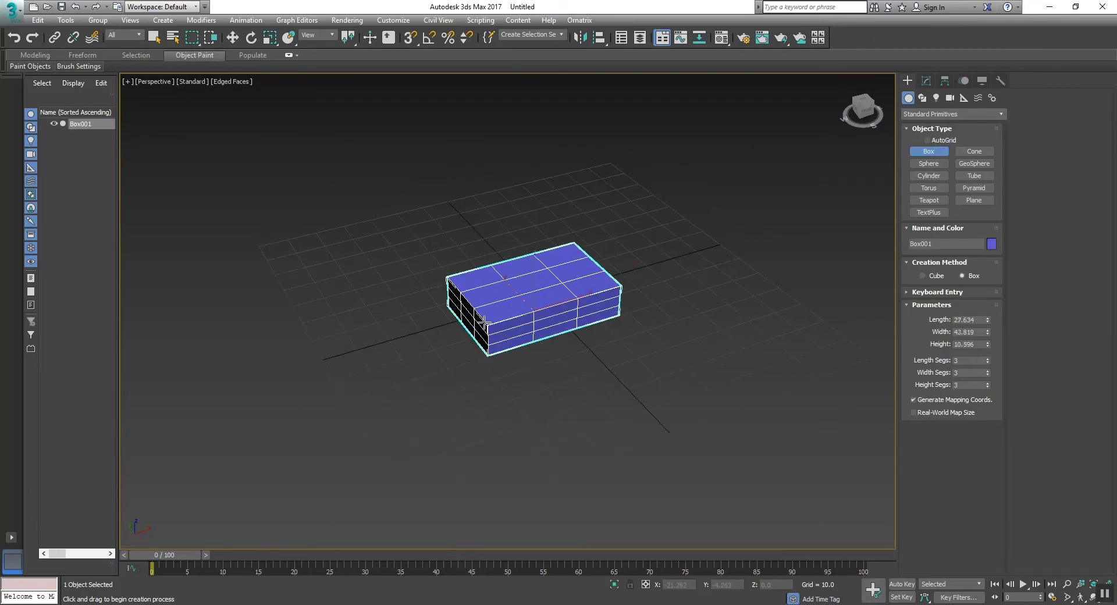
left_click(486, 325)
scroll(486, 325, "up", 3)
middle_click_drag(490, 329, 436, 332, "alt")
scroll(480, 322, "up", 4)
right_click(436, 332)
middle_click_drag(582, 297, 556, 301)
Step: Rename the box to "Low mesh"
left_click(926, 81)
middle_click_drag(651, 265, 666, 274)
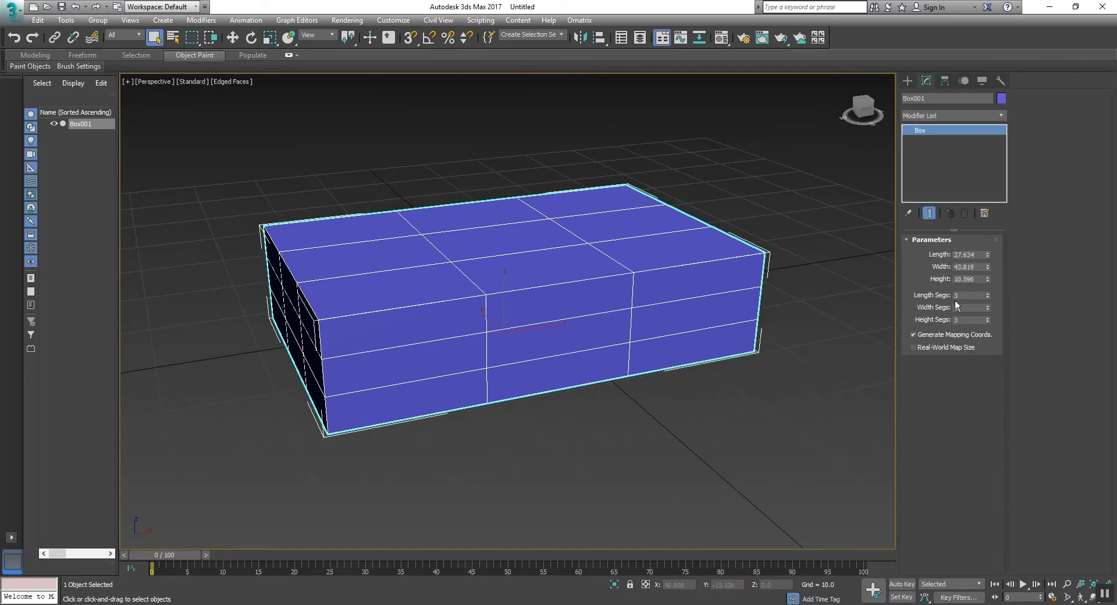
middle_click_drag(560, 206, 547, 247)
left_click_drag(930, 98, 862, 100)
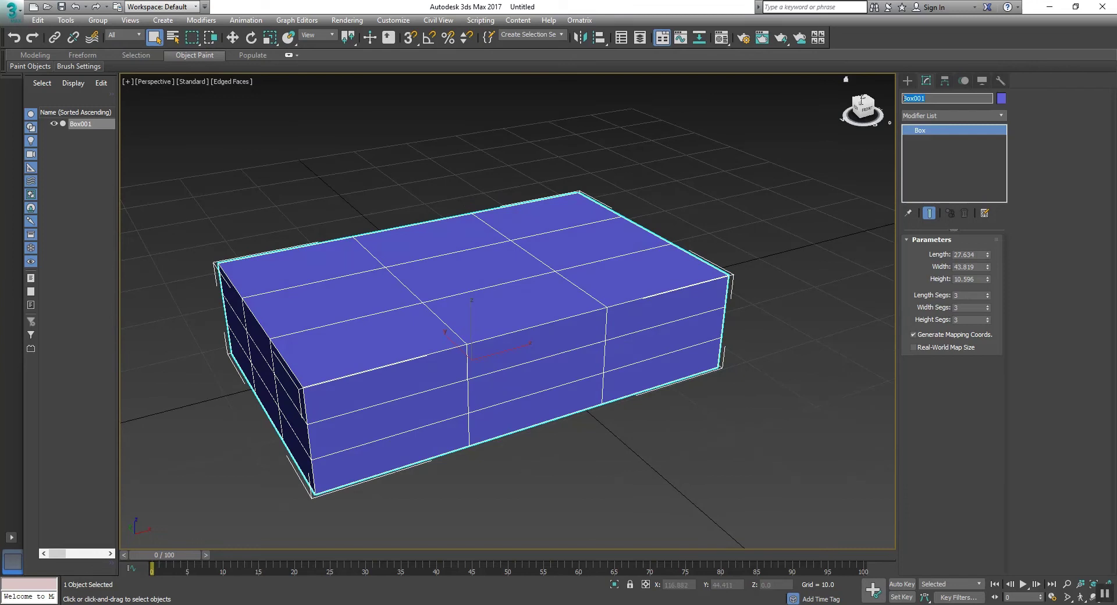
type("Low mesh")
left_click(697, 243)
middle_click_drag(669, 255, 650, 261)
Step: Clone the Low mesh box in place as an independent copy
middle_click_drag(499, 274, 539, 267)
left_click(521, 269)
right_click(518, 270)
right_click(518, 273)
left_click(527, 337)
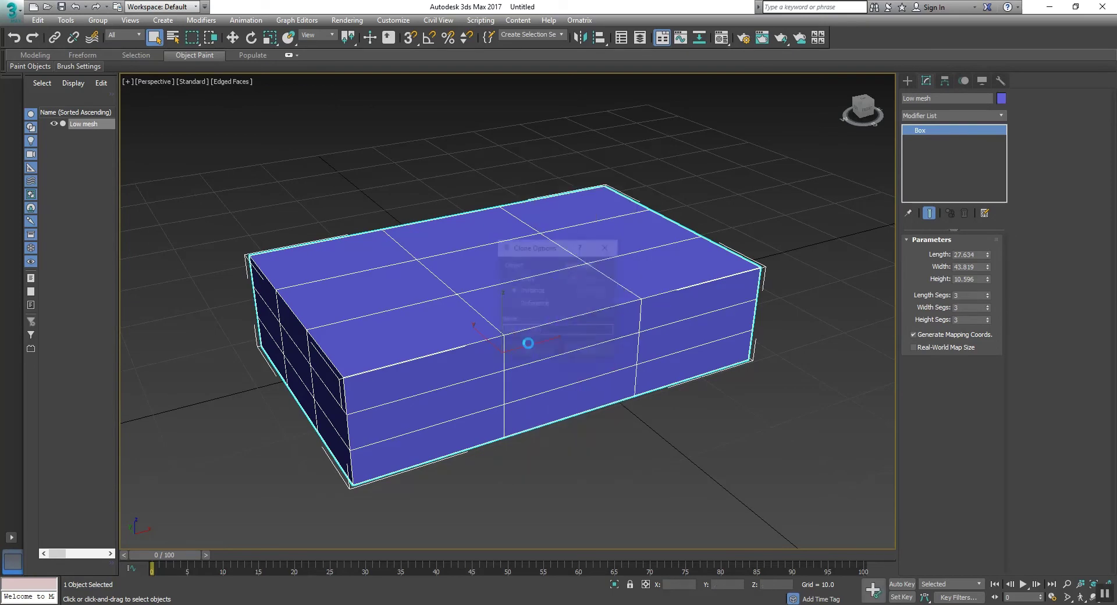
left_click(526, 351)
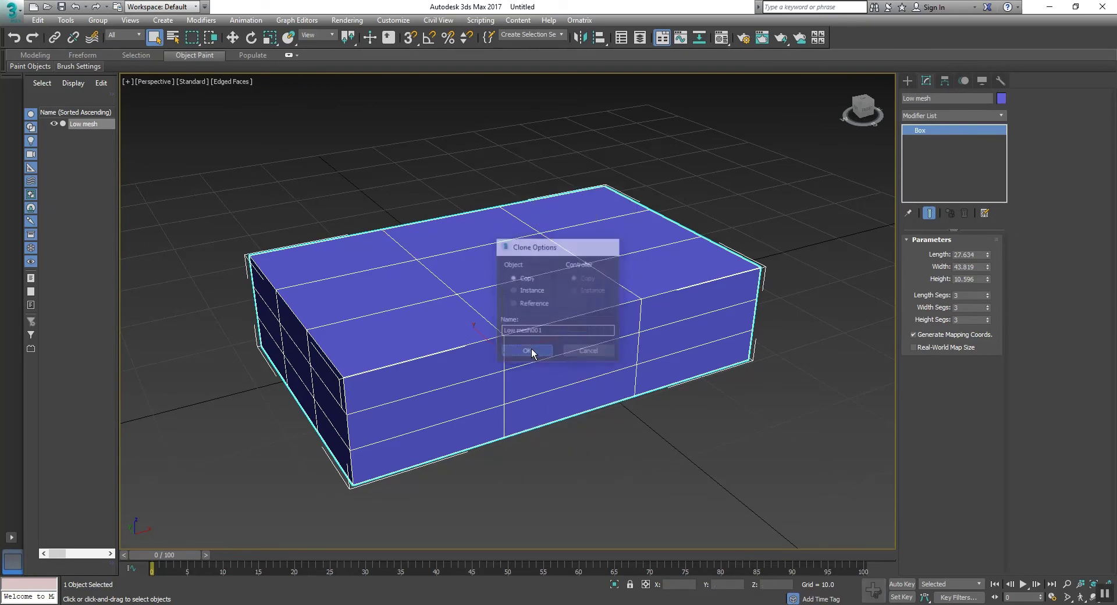
Step: Rename the cloned box to "High Mesh" and change its object color to purple
left_click(956, 98)
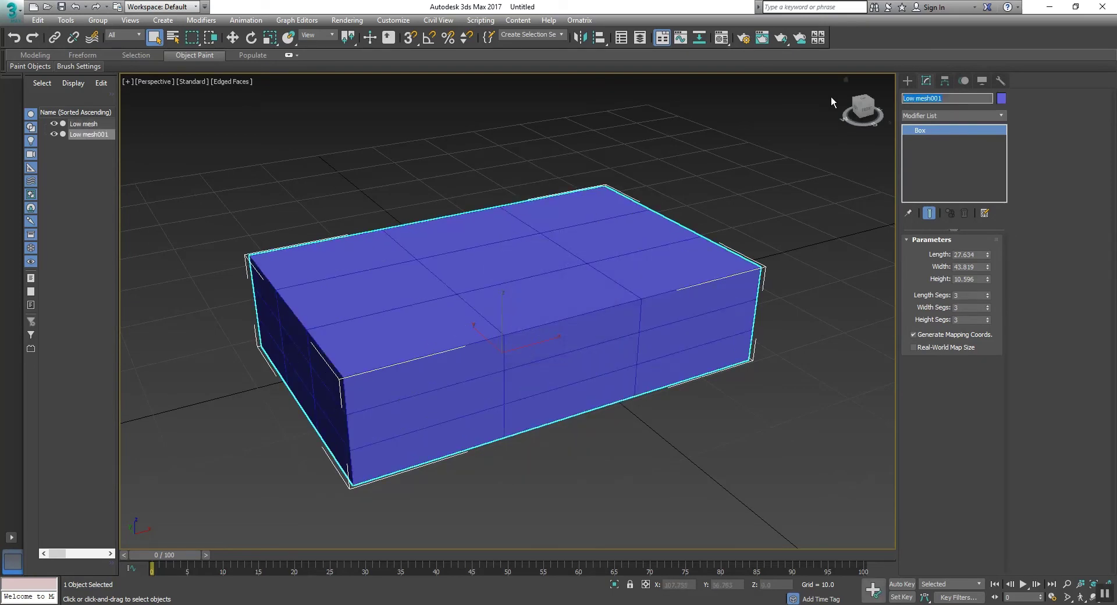
type("High Mesh")
left_click(1001, 98)
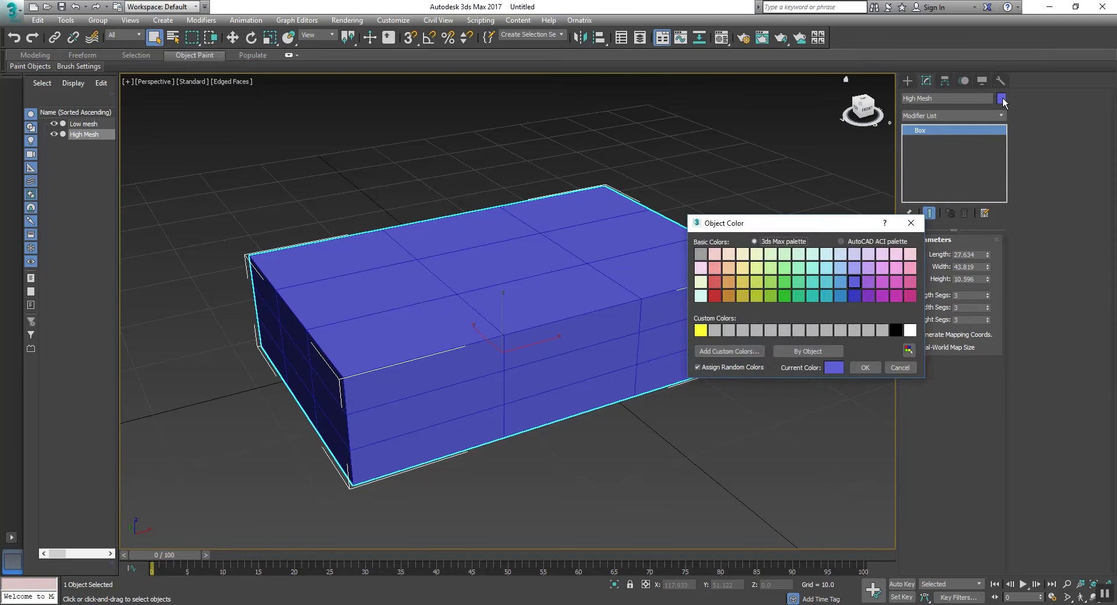
left_click(884, 283)
left_click(865, 368)
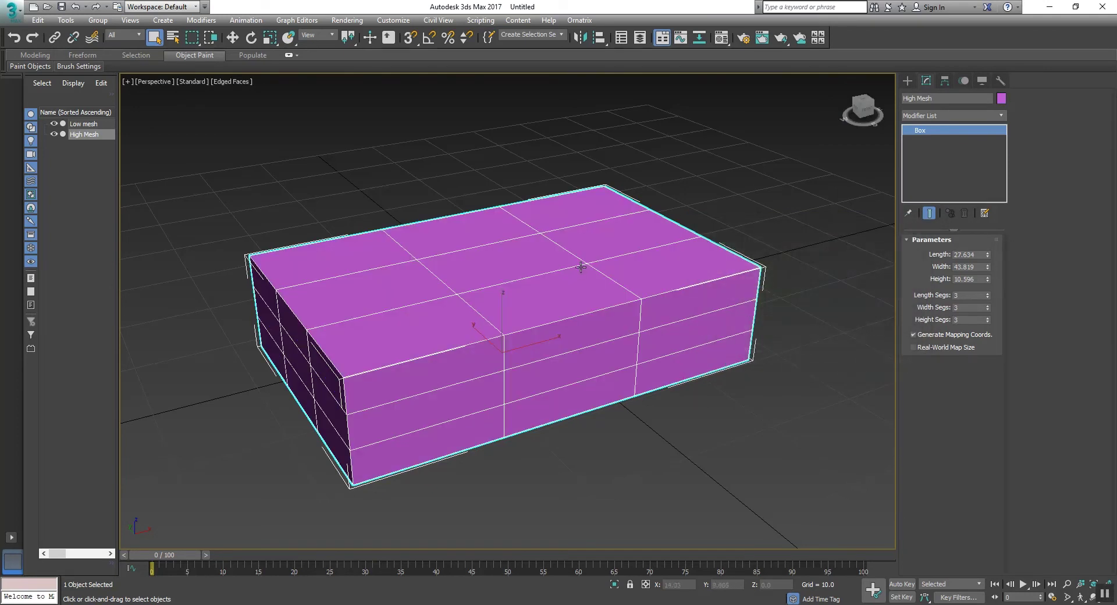
middle_click_drag(581, 267, 584, 245)
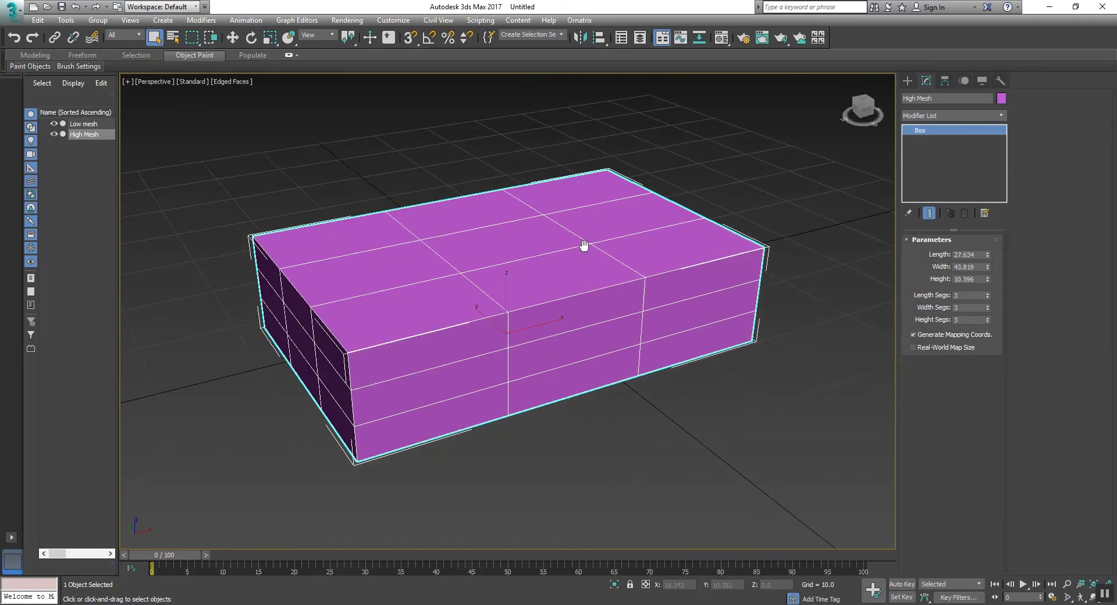
Step: Toggle the visibility of High Mesh and Low mesh to inspect the two overlapping boxes separately
left_click(55, 134)
left_click(51, 124)
left_click(52, 124)
left_click(51, 135)
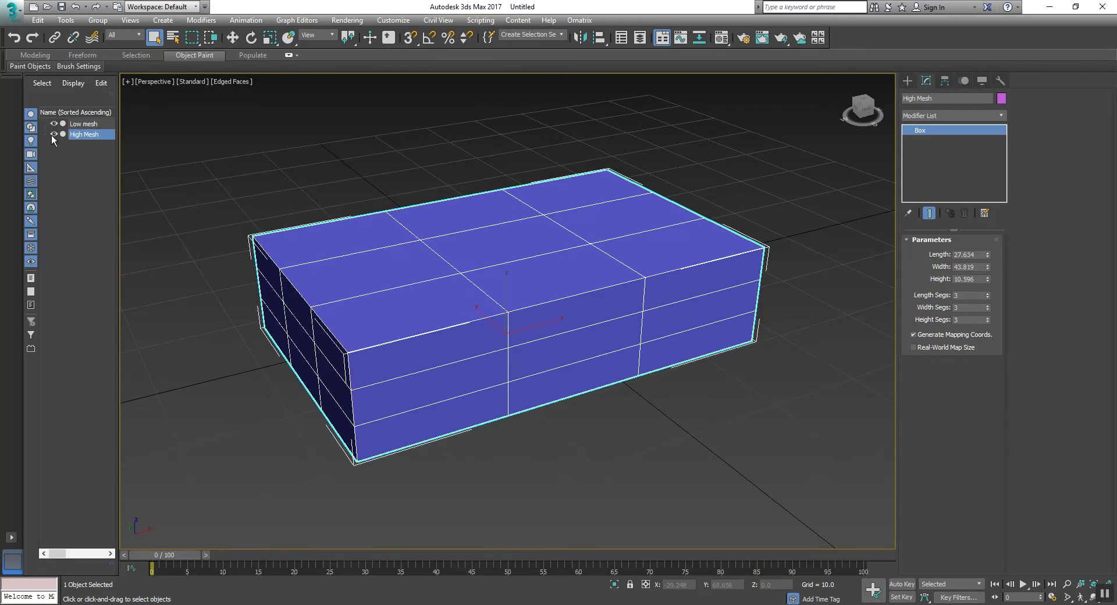
middle_click_drag(342, 205, 421, 172)
left_click(441, 149)
left_click(403, 223)
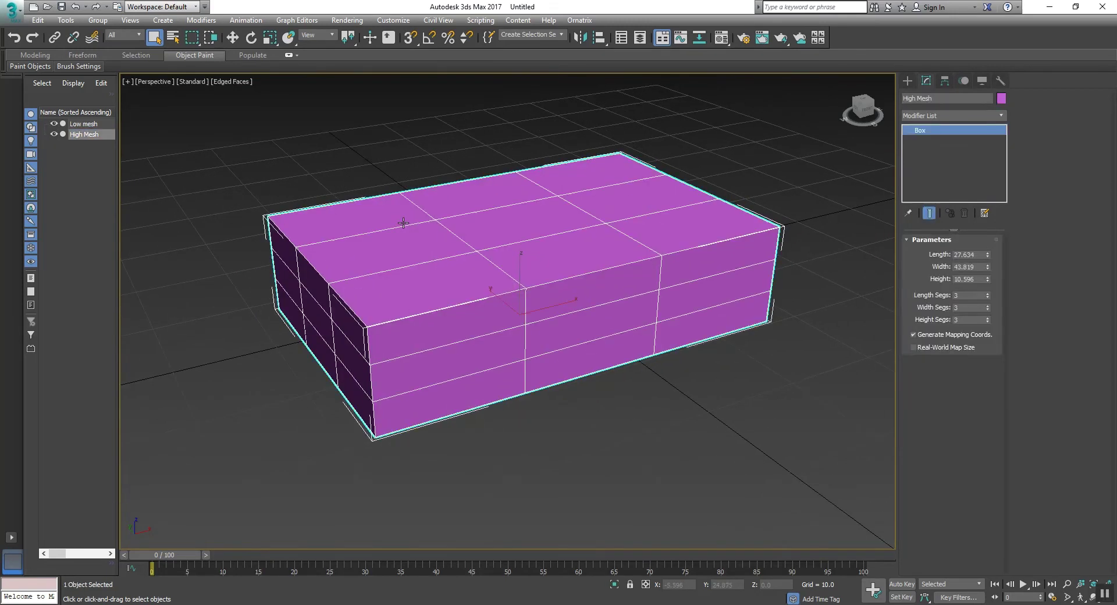
Step: Set High Mesh to 16 length segments, 15 width segments and 16 height segments
middle_click_drag(403, 222, 628, 254)
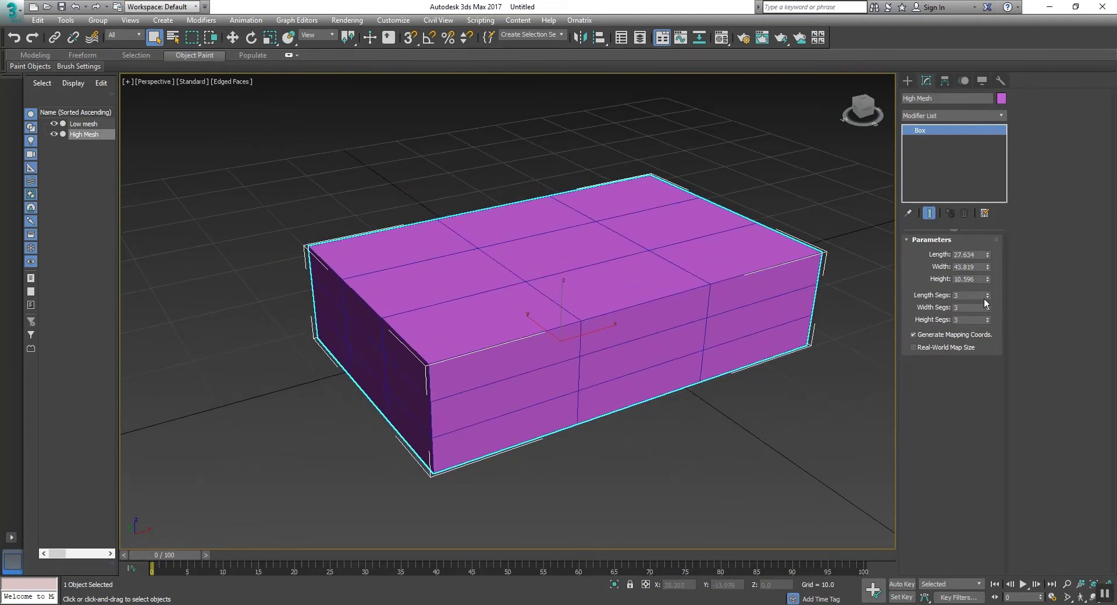
mouse_move(988, 296)
left_mouse_down()
mouse_move(987, 285)
mouse_move(987, 309)
left_mouse_up()
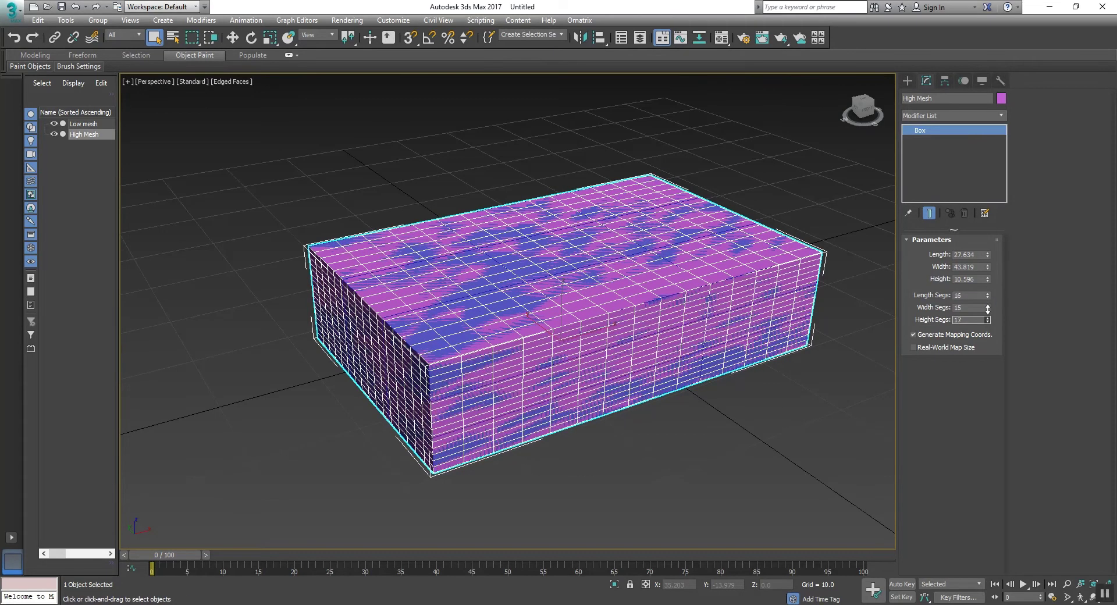
left_click(731, 421)
scroll(495, 338, "up", 3)
middle_click_drag(495, 338, 468, 312, "alt")
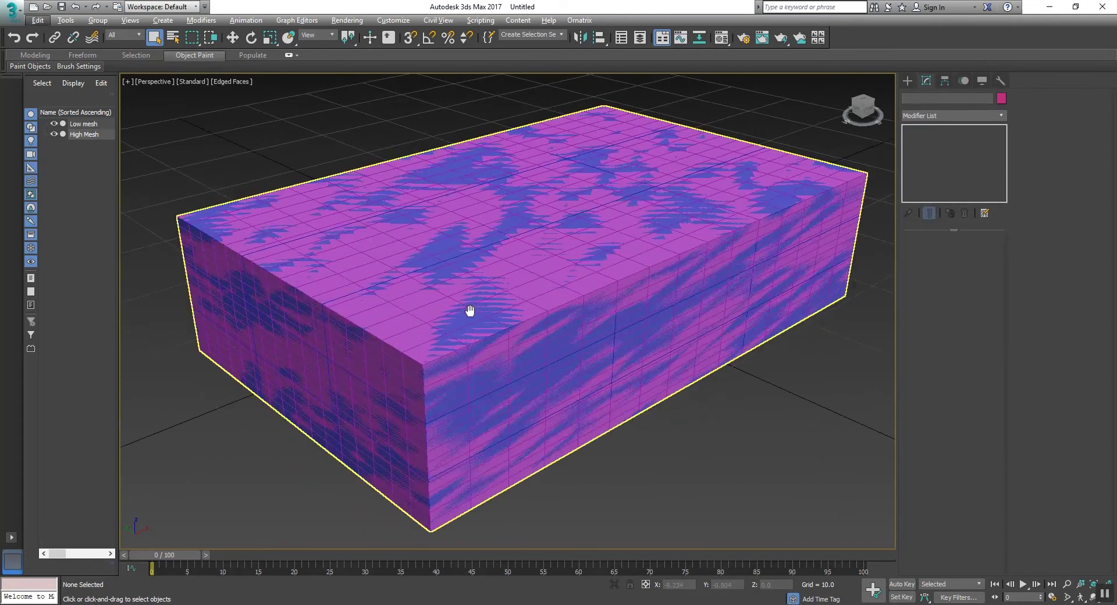
middle_click_drag(331, 228, 362, 231)
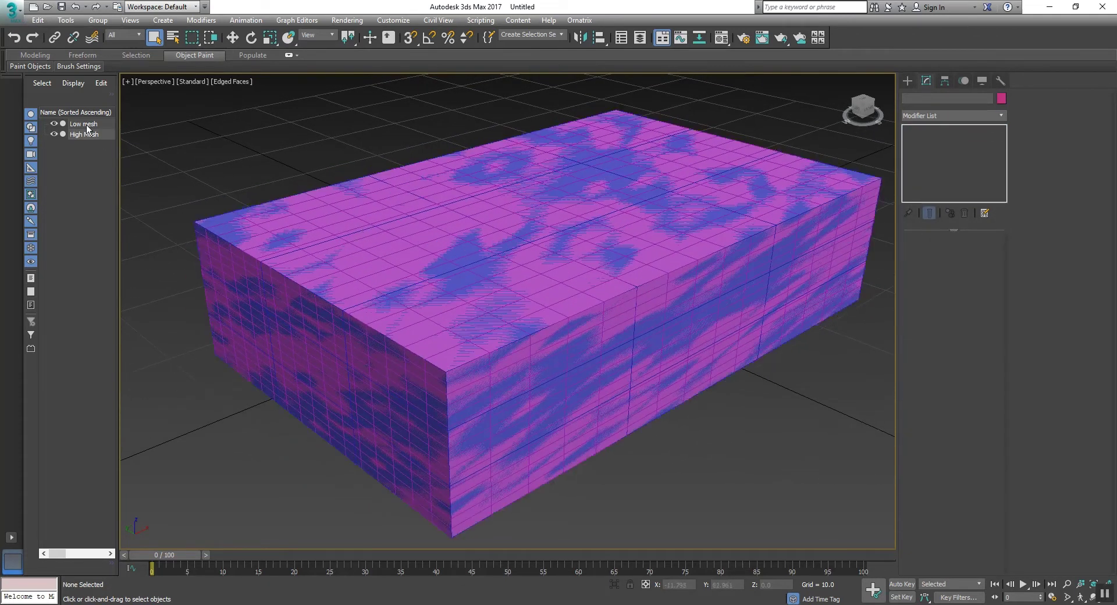
Step: Select each box and toggle its visibility to compare the segment density of Low mesh and High Mesh
left_click(83, 124)
left_click(82, 137)
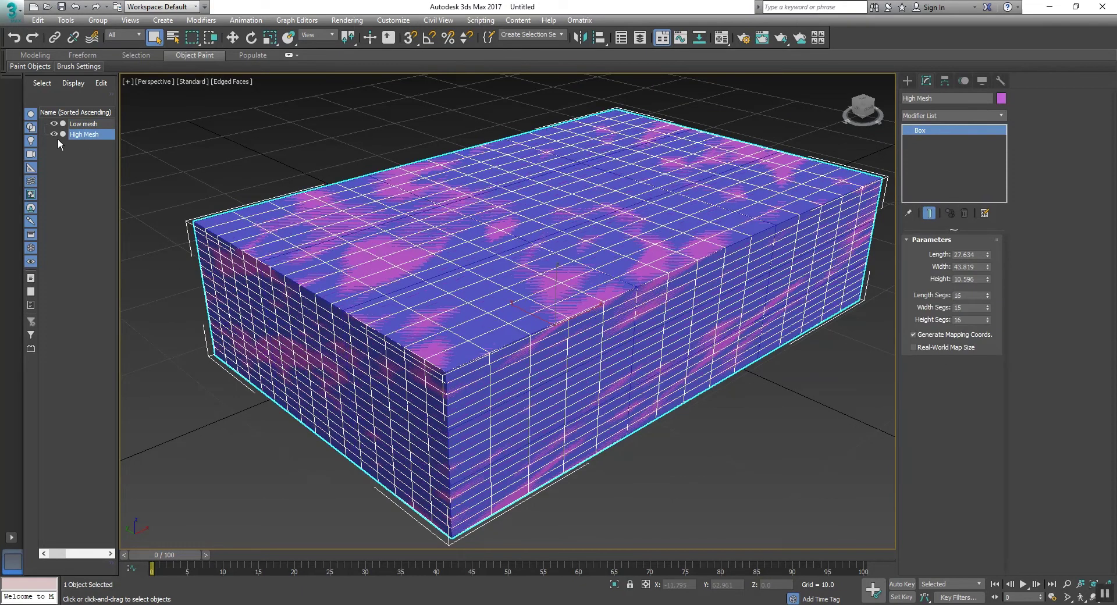
left_click(54, 134)
left_click(54, 134)
left_click(53, 124)
left_click(53, 124)
middle_click_drag(360, 204, 340, 208)
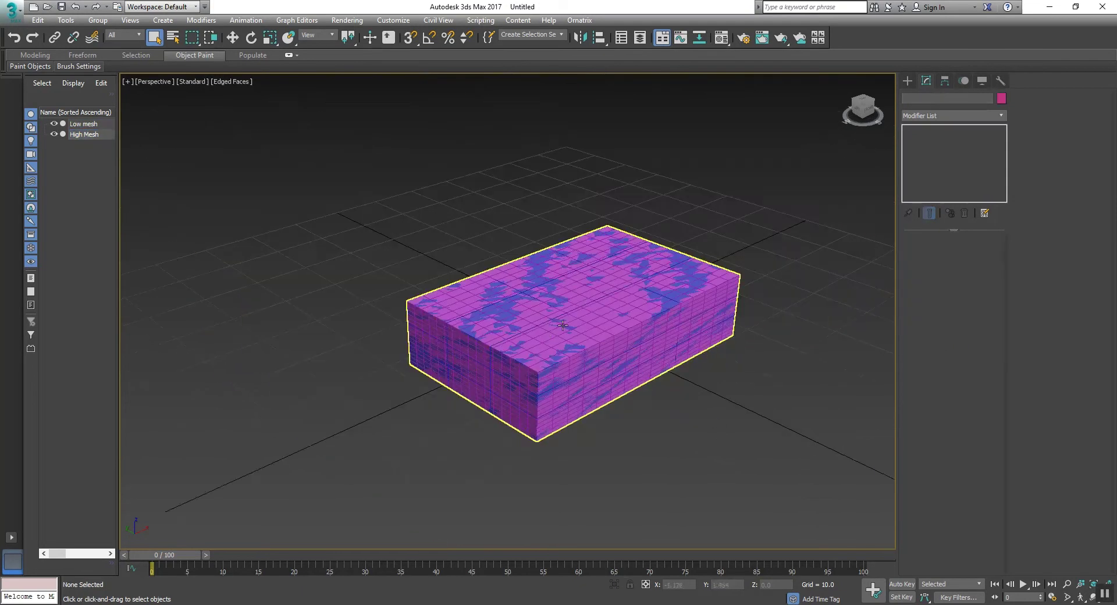
Step: Move High Mesh along the X axis to about X 50, clear of Low mesh, so both boxes stand side by side
middle_click_drag(562, 325, 517, 323, "alt")
left_click(80, 134)
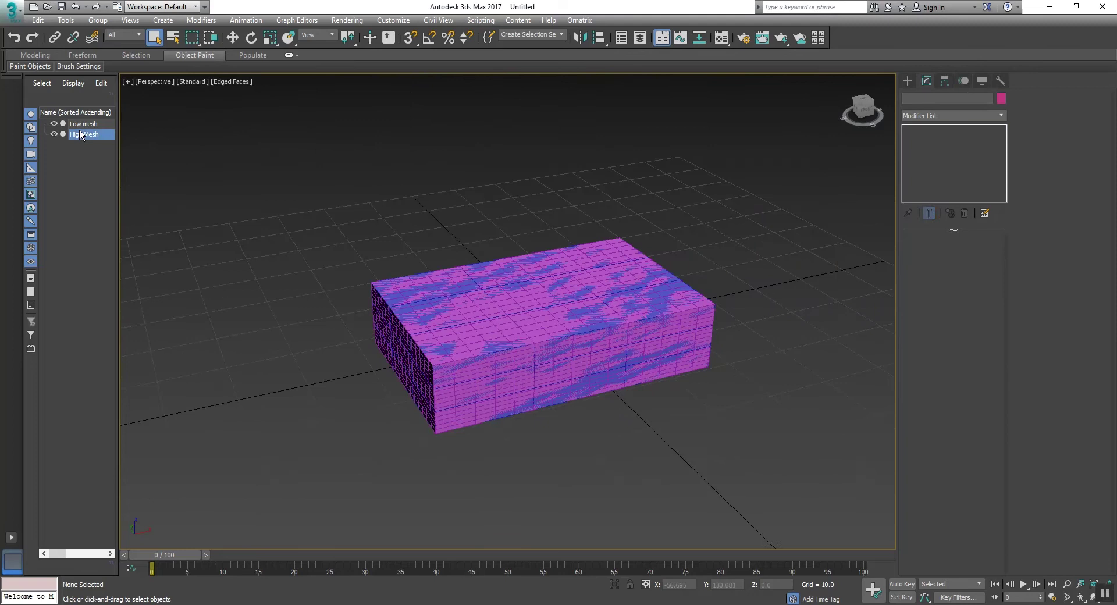
left_click(80, 124)
key("w")
left_click(568, 344)
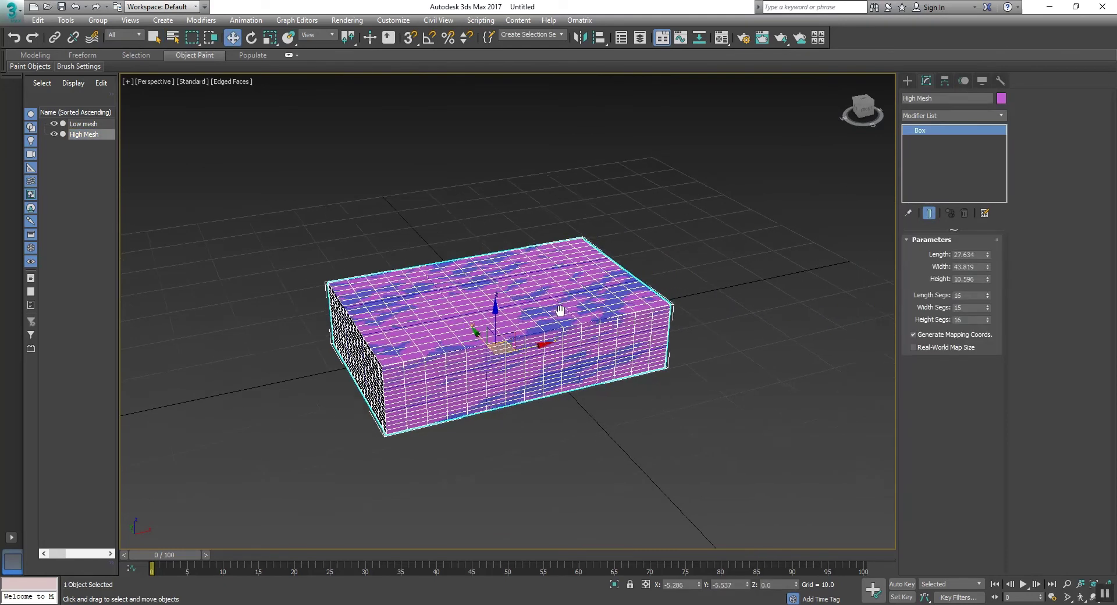
left_click_drag(571, 343, 830, 282)
middle_click_drag(734, 290, 523, 319)
left_click(466, 250)
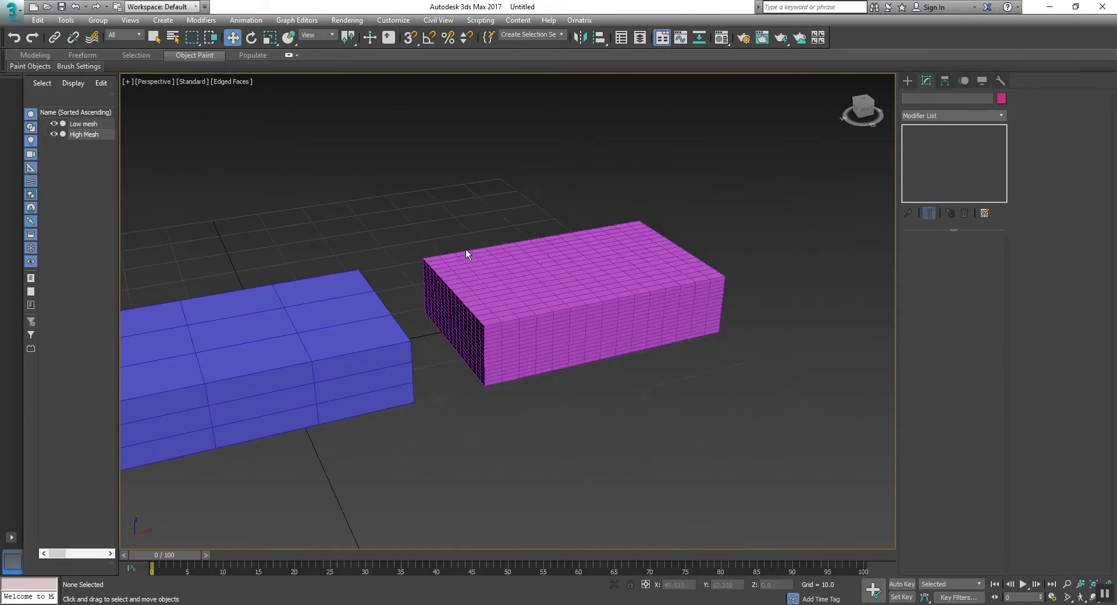
middle_click_drag(515, 267, 657, 225)
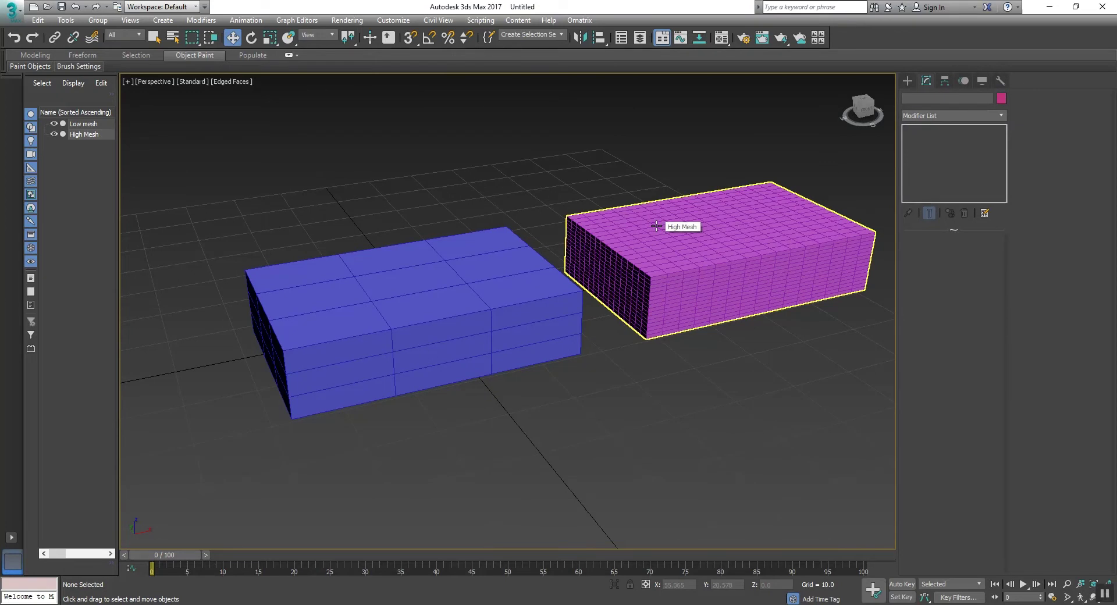
middle_click_drag(419, 295, 529, 287)
middle_click_drag(596, 293, 665, 304)
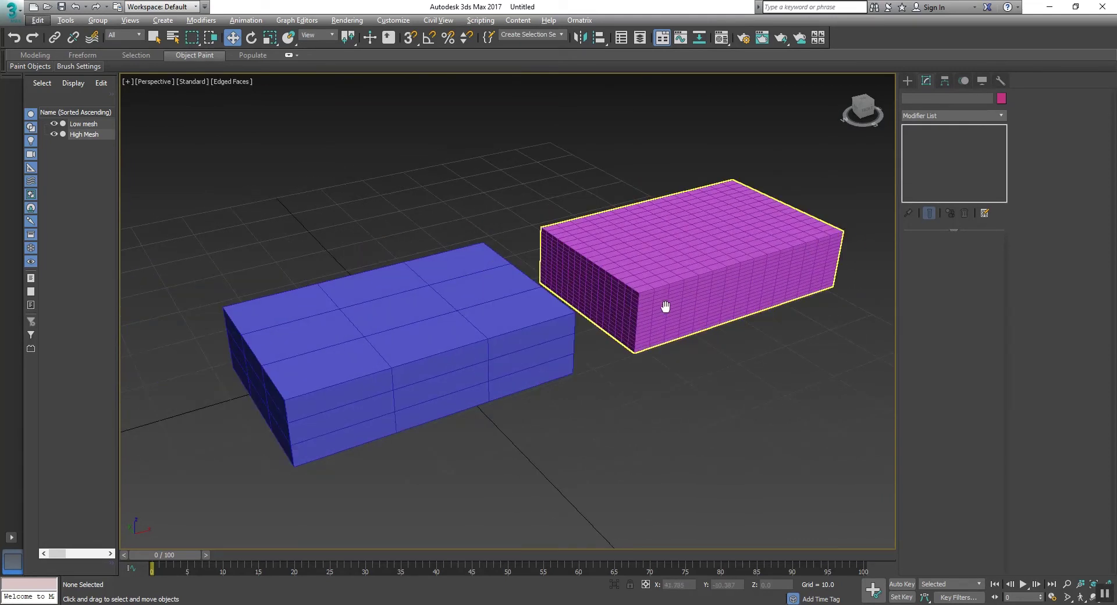
Step: Align High Mesh to Low mesh, center to center, in X, Y and Z position
left_click(667, 245)
middle_click_drag(667, 245, 575, 265, "alt")
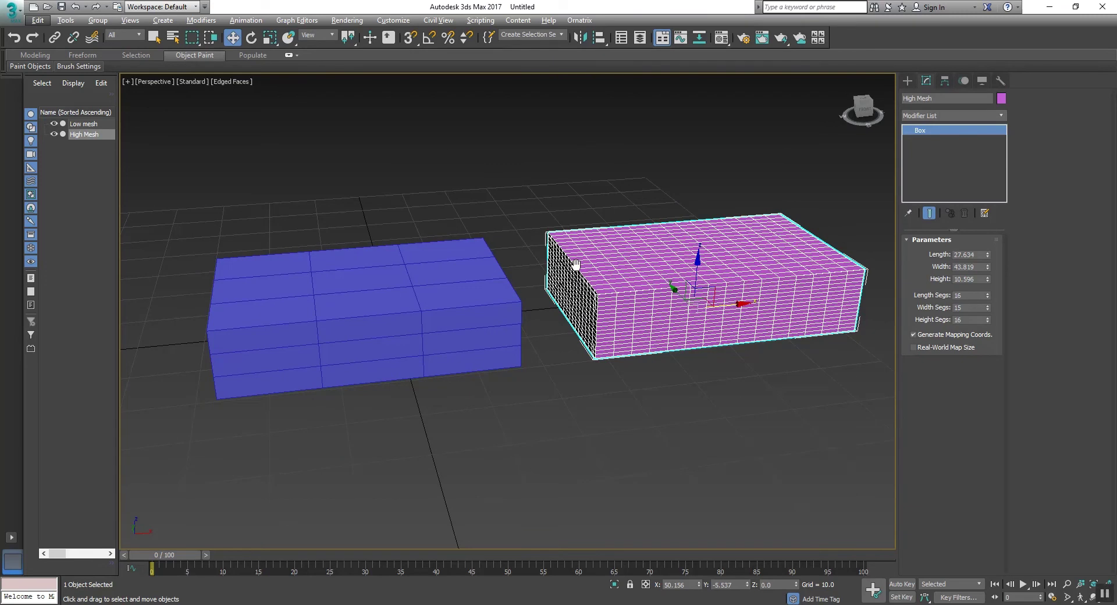
middle_click_drag(576, 264, 625, 83, "alt")
left_click(598, 38)
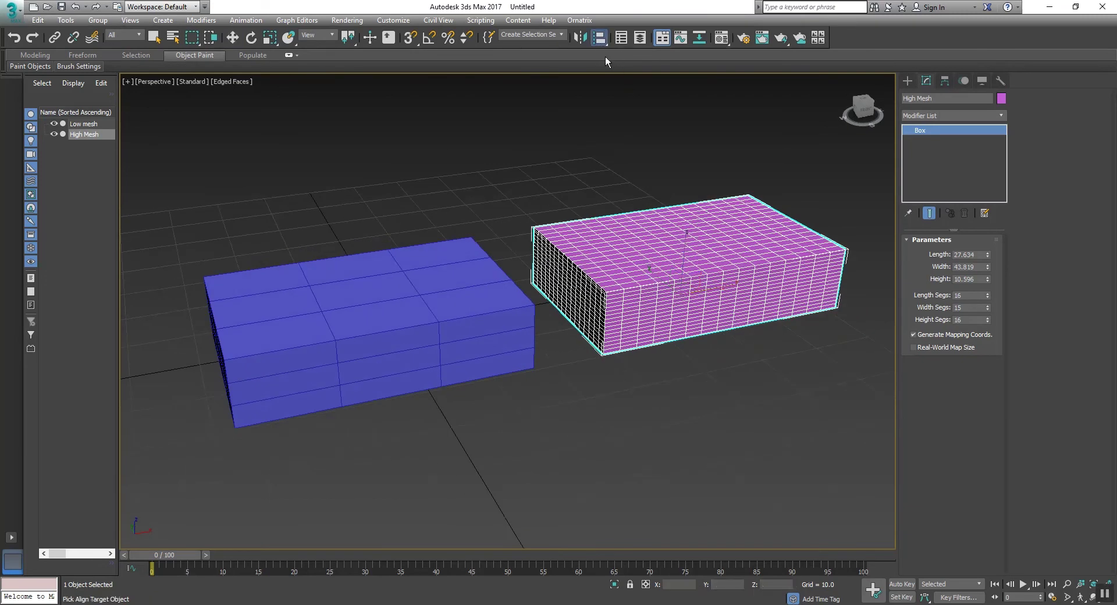
left_click(427, 318)
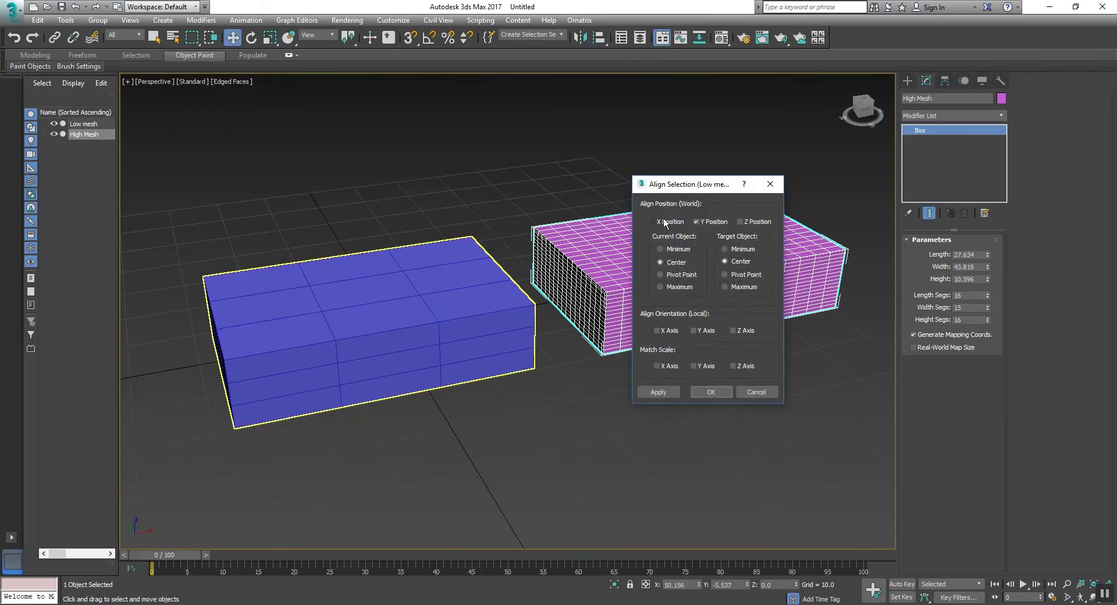
left_click(665, 222)
left_click(741, 223)
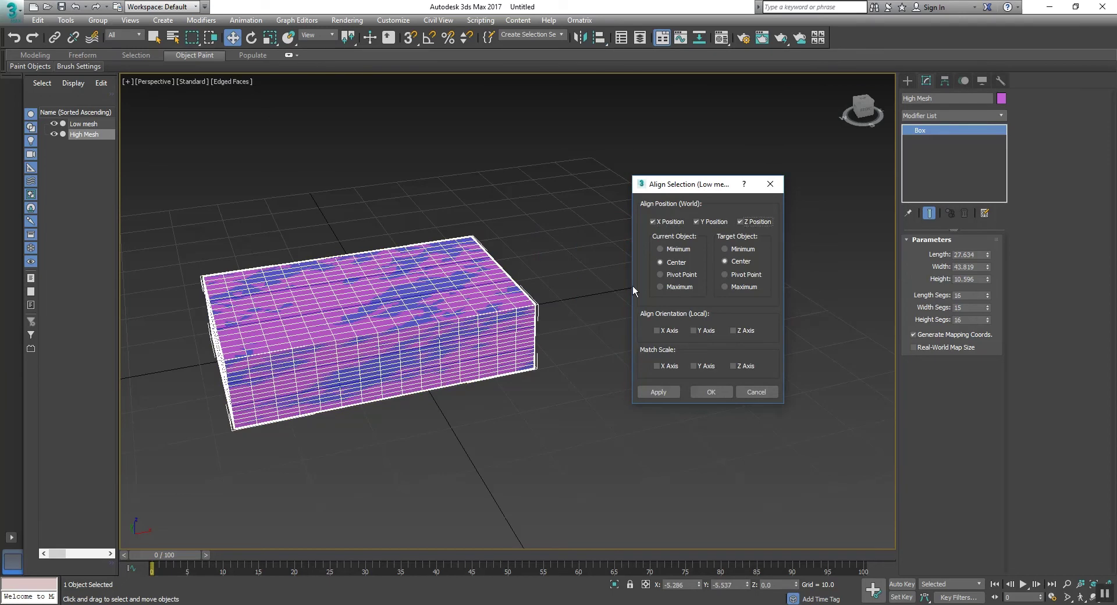
left_click(710, 392)
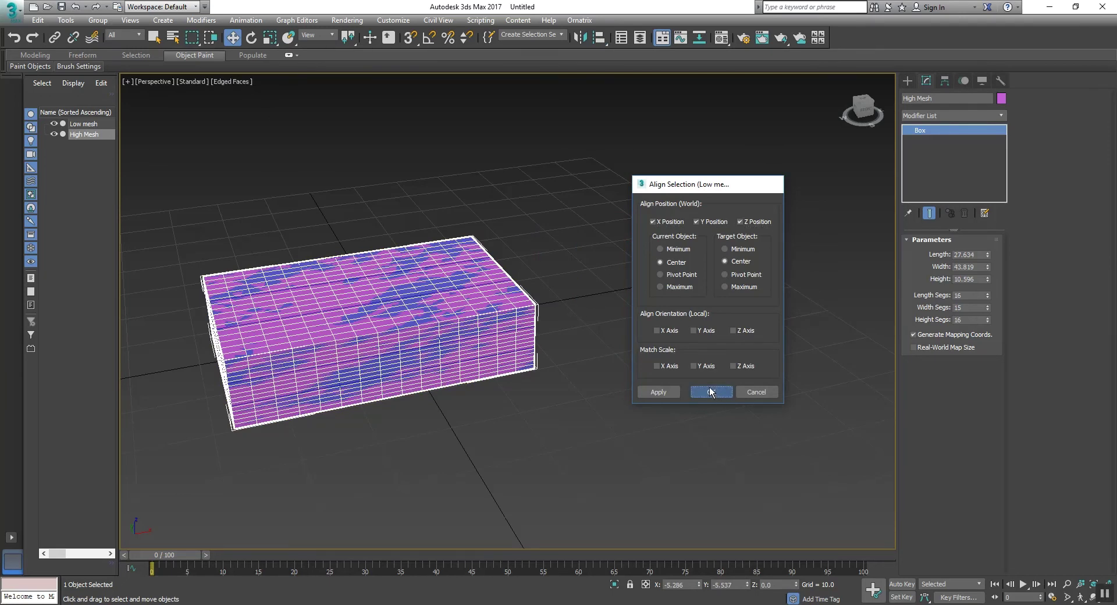
Step: Select High Mesh and hide Low mesh, leaving only the dense box in the viewport
middle_click_drag(462, 304, 550, 298)
scroll(374, 284, "up", 3)
middle_click_drag(372, 285, 352, 240)
left_click(346, 154)
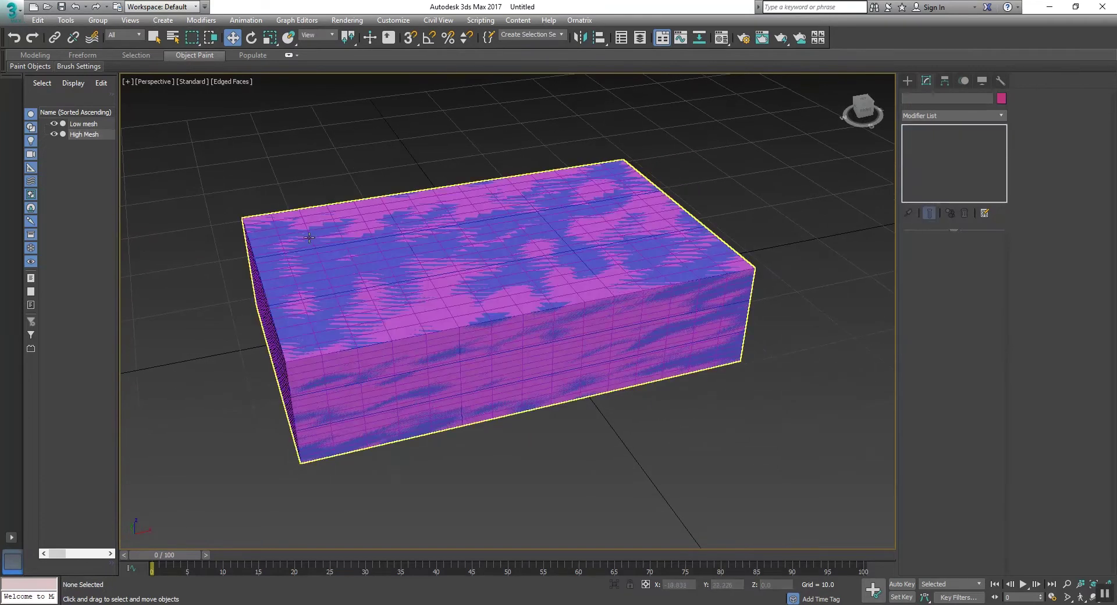
left_click(85, 134)
left_click(54, 123)
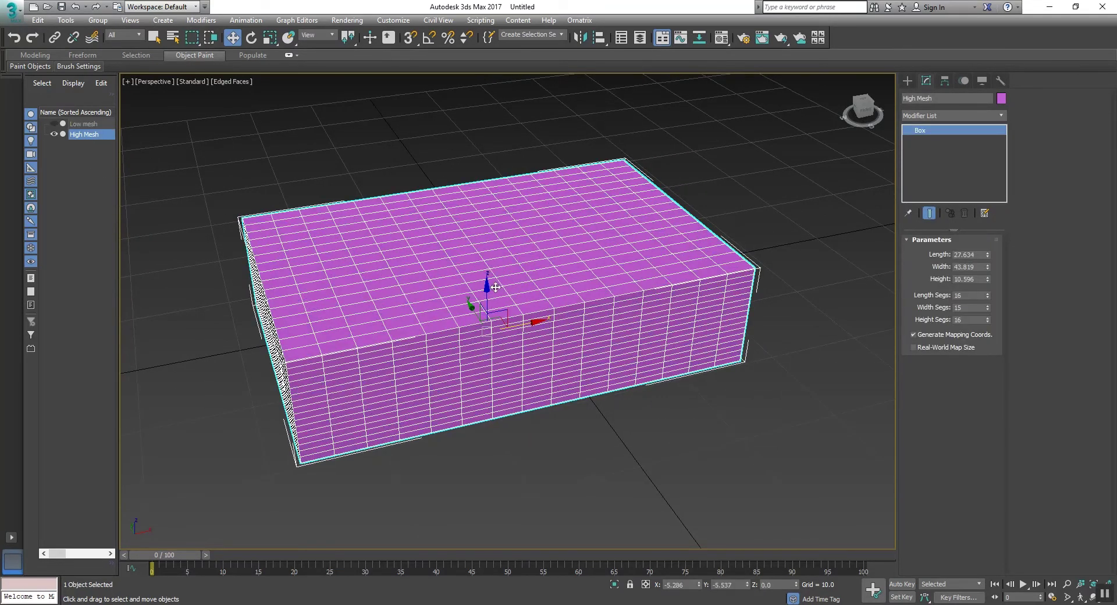
middle_click_drag(496, 287, 532, 273, "alt")
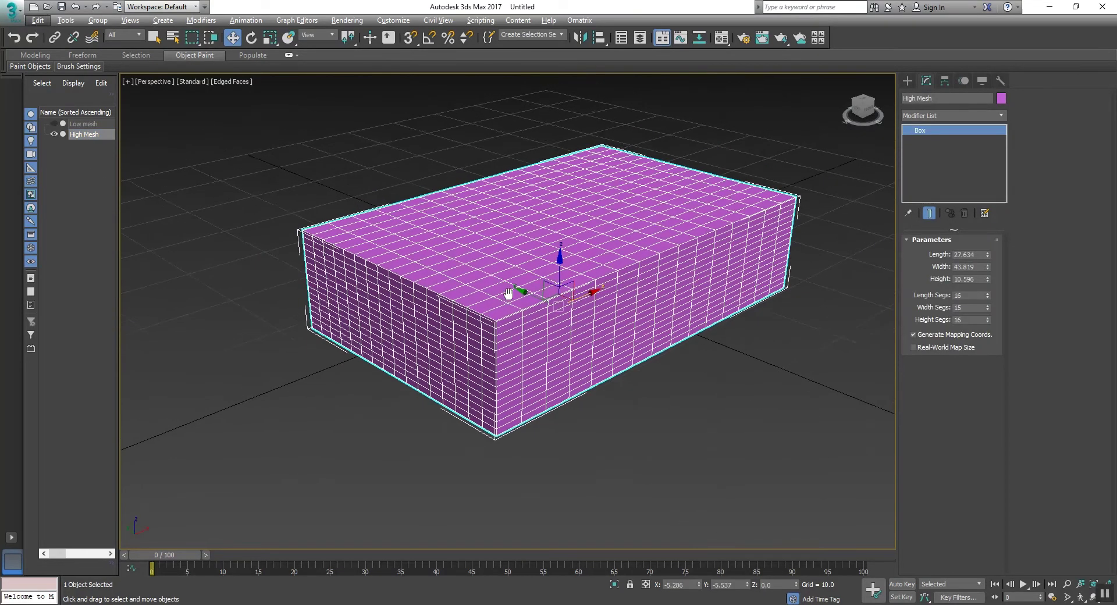
Step: Apply a Skin Wrap modifier to High Mesh
left_click(962, 115)
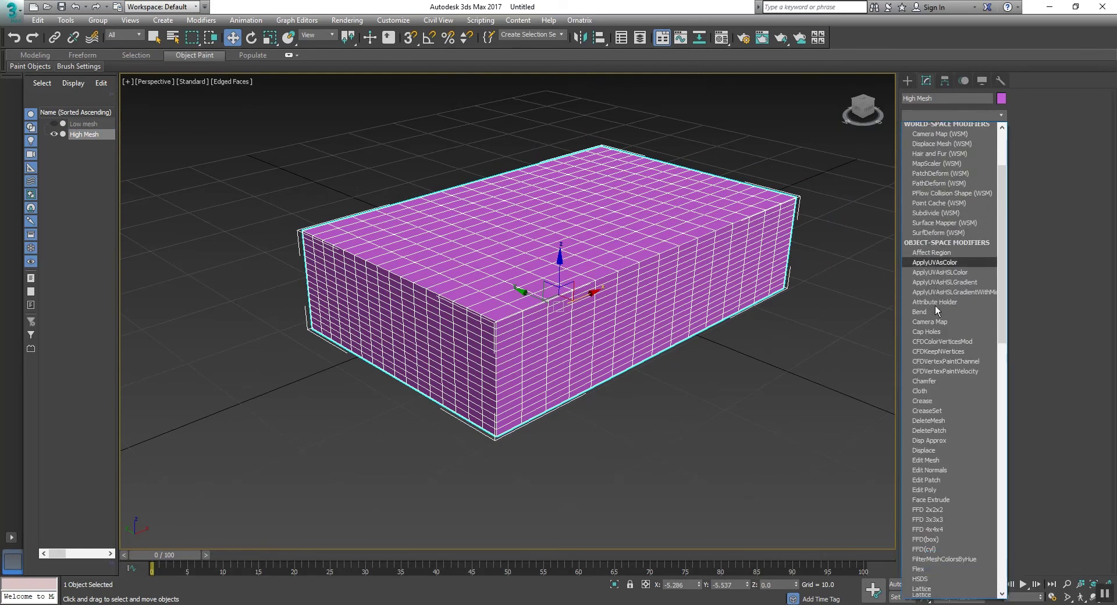
scroll(934, 305, "down", 8)
key("s")
key("s")
key("s")
key("s")
key("s")
key("s")
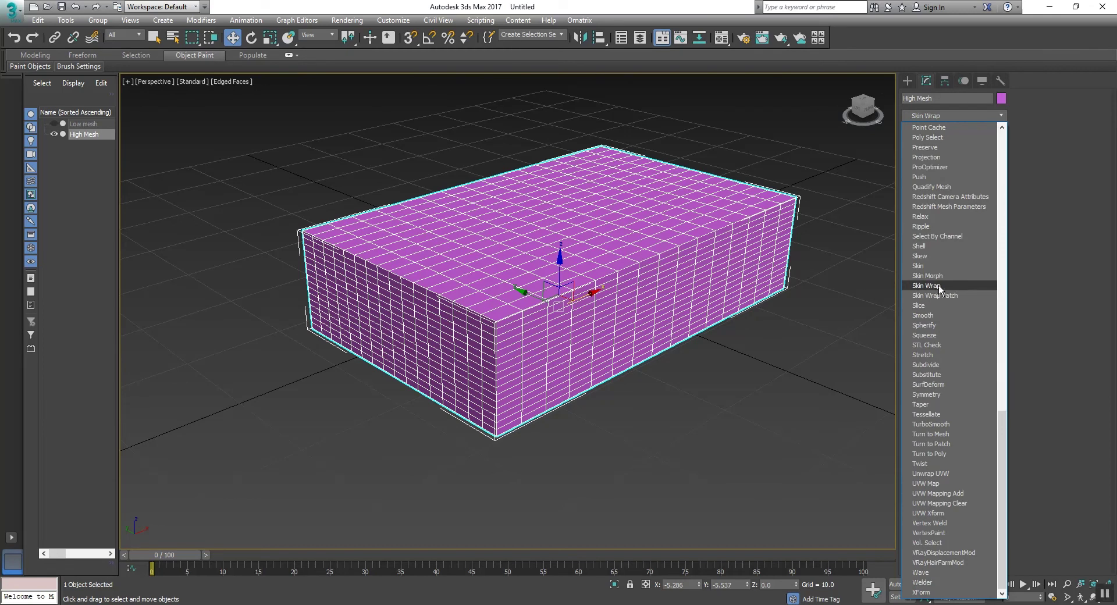
left_click(938, 285)
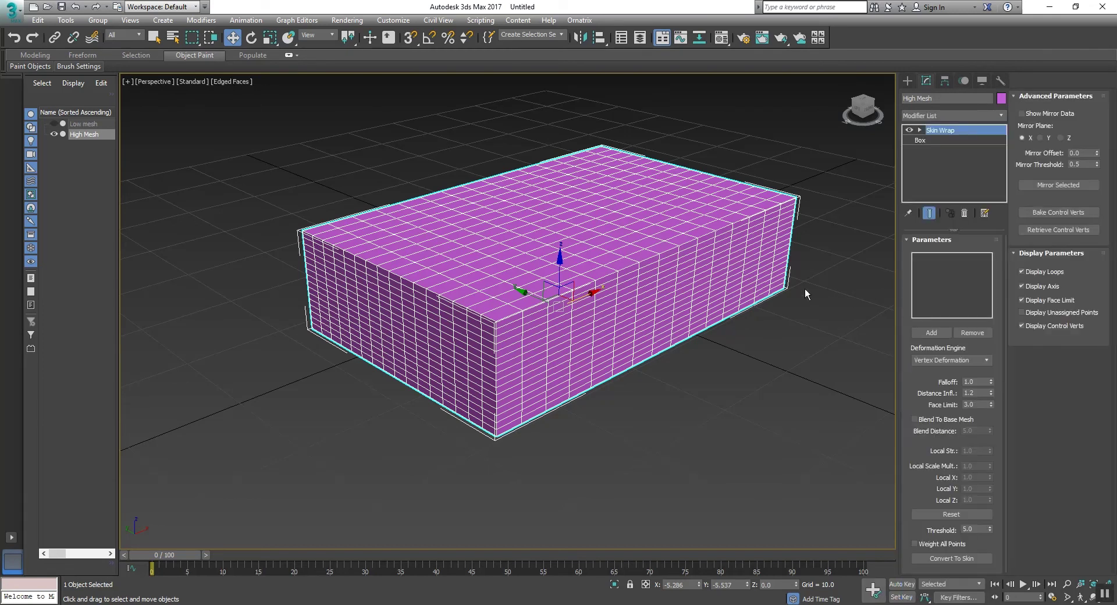
middle_click_drag(805, 287, 745, 306)
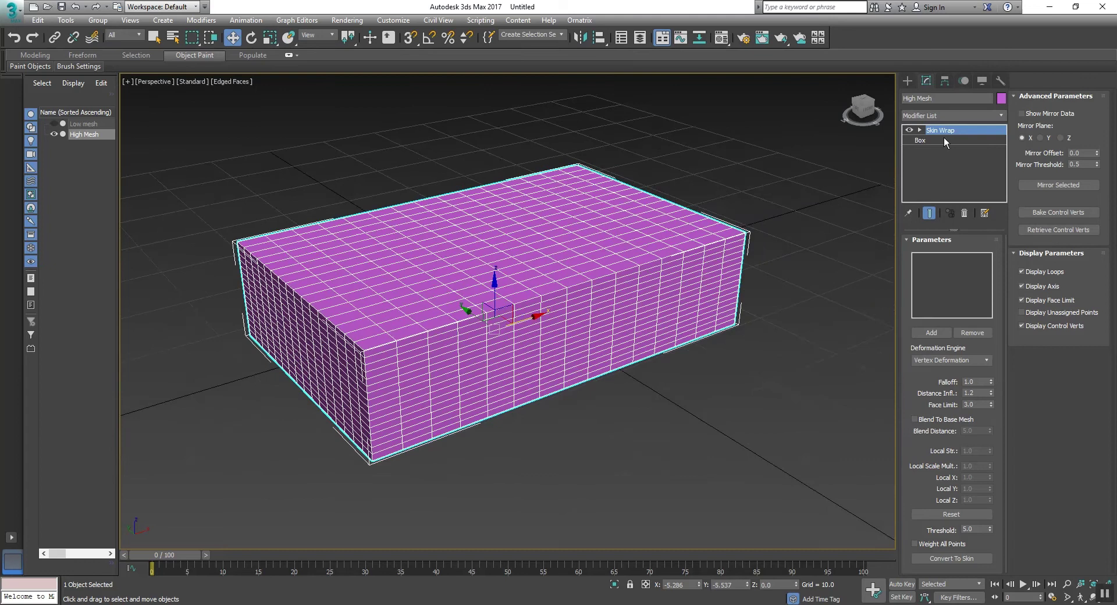
middle_click_drag(735, 237, 702, 239)
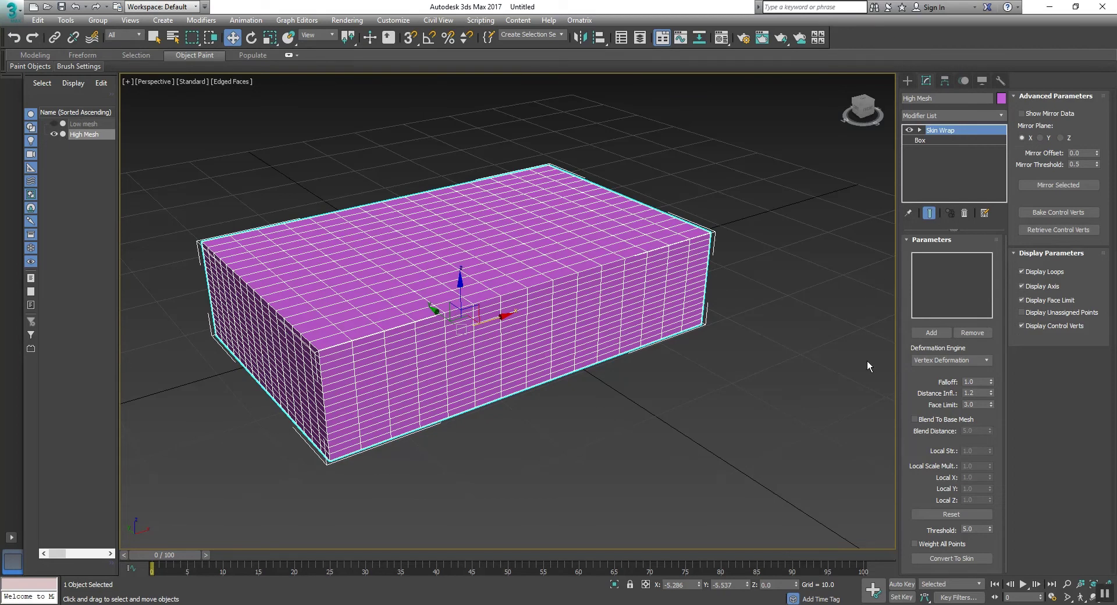
Step: Unhide Low mesh and add it as the control object of High Mesh's Skin Wrap modifier
left_click(53, 123)
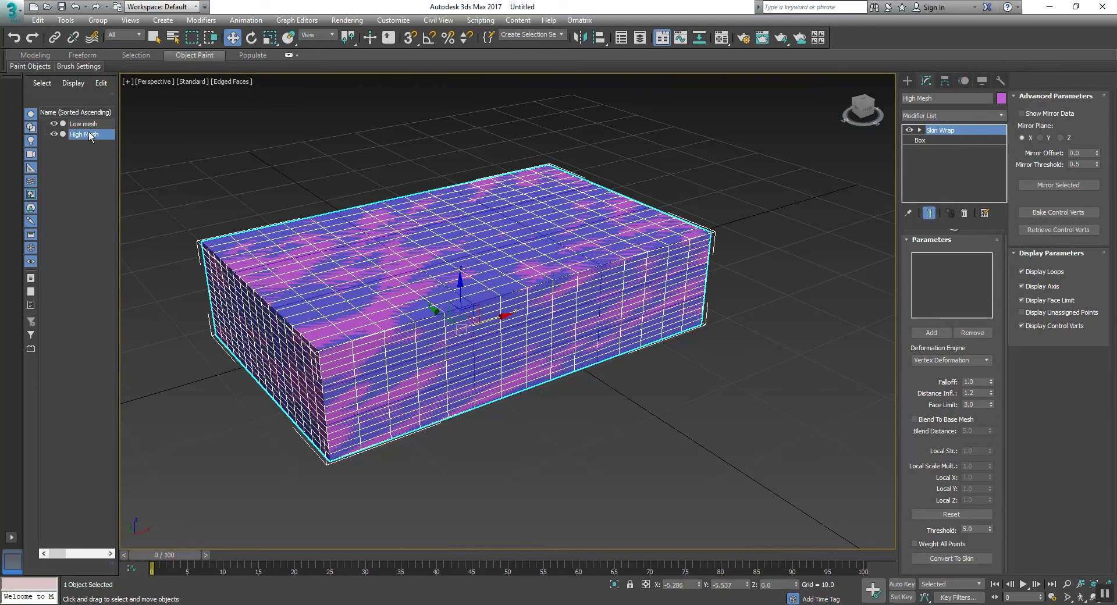
middle_click_drag(417, 248, 493, 254)
middle_click_drag(610, 285, 586, 276)
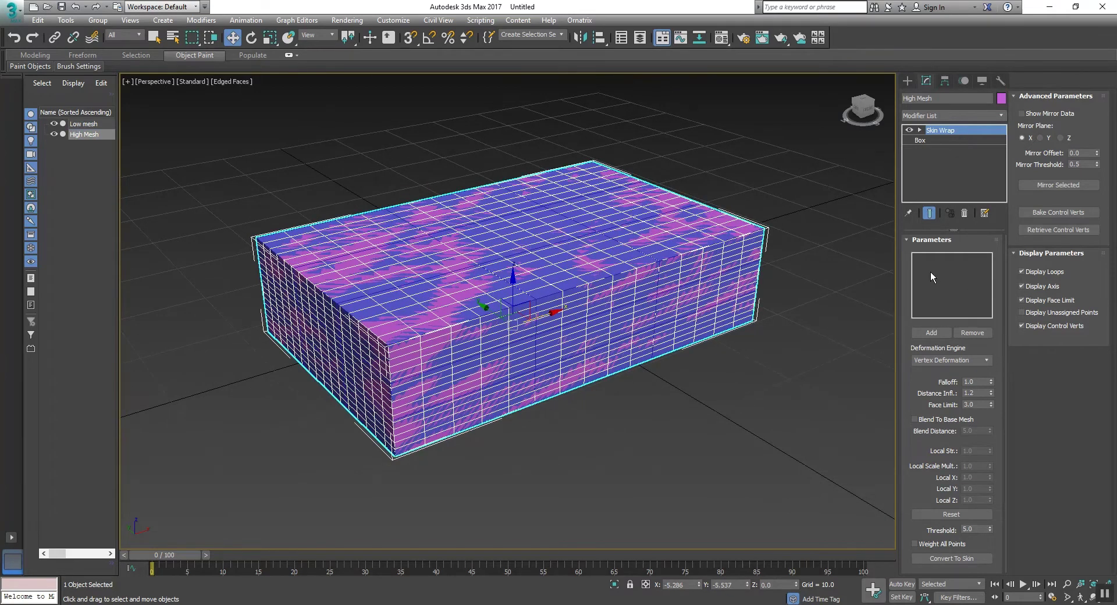
middle_click_drag(860, 261, 805, 278)
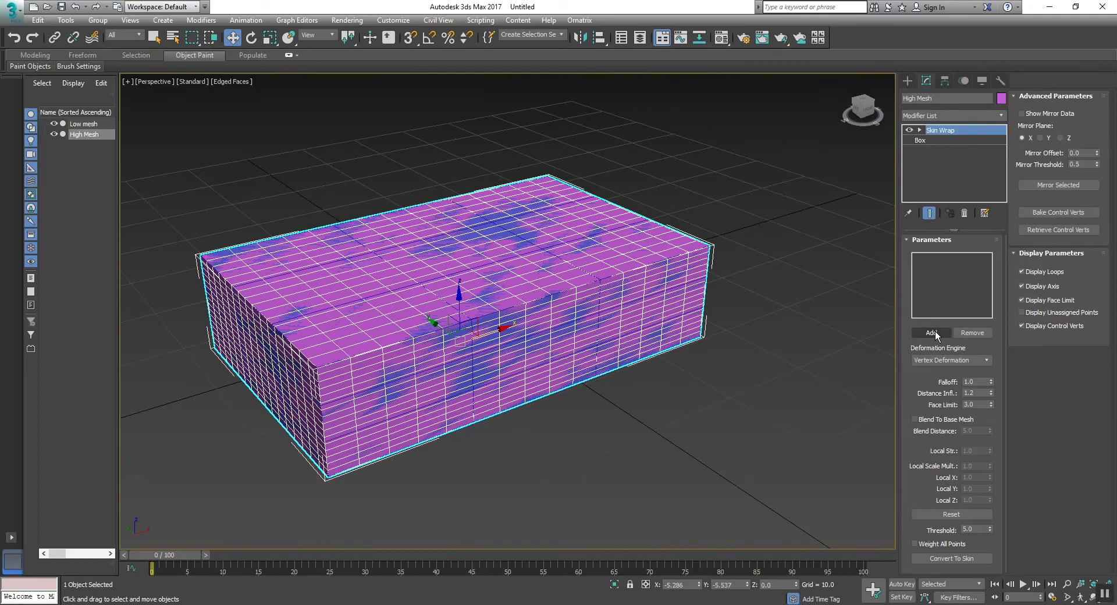
left_click(932, 332)
scroll(507, 299, "up", 3)
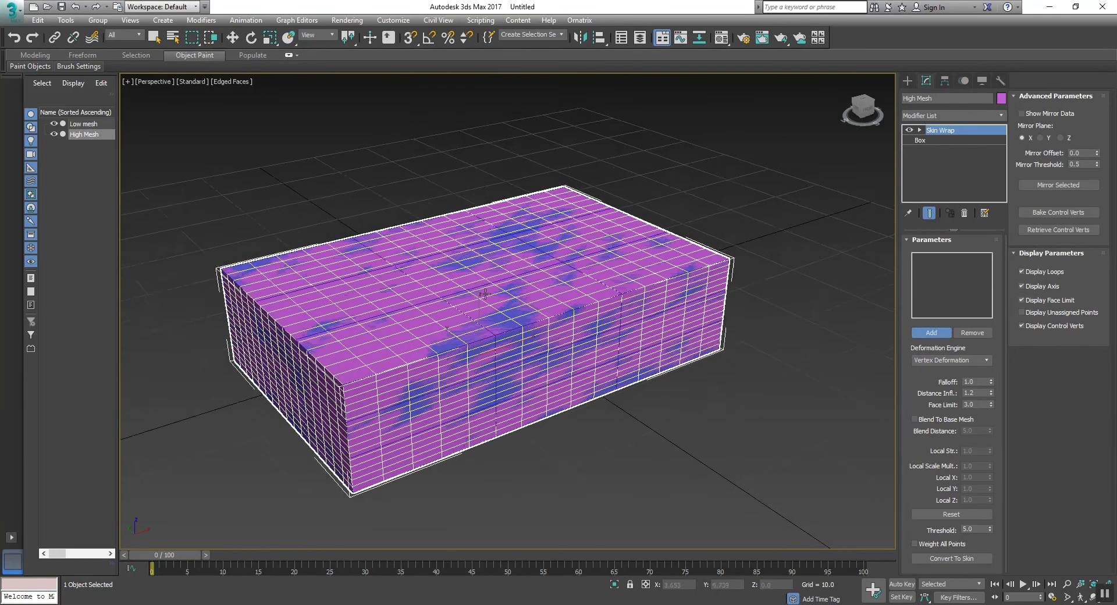
middle_click_drag(507, 299, 484, 261)
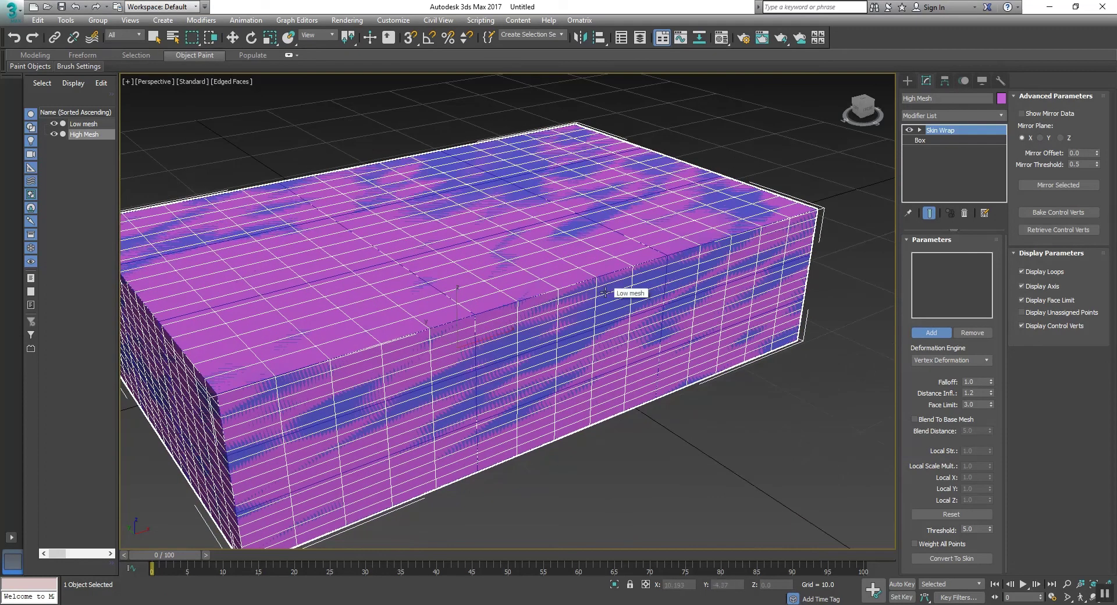
left_click(605, 293)
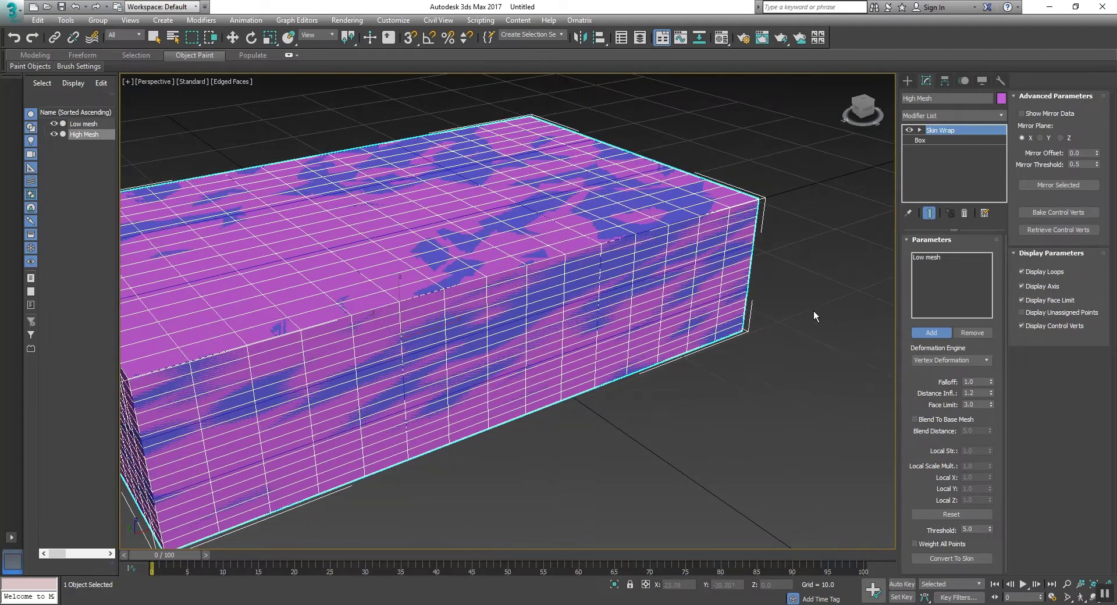
left_click(939, 333)
key("w")
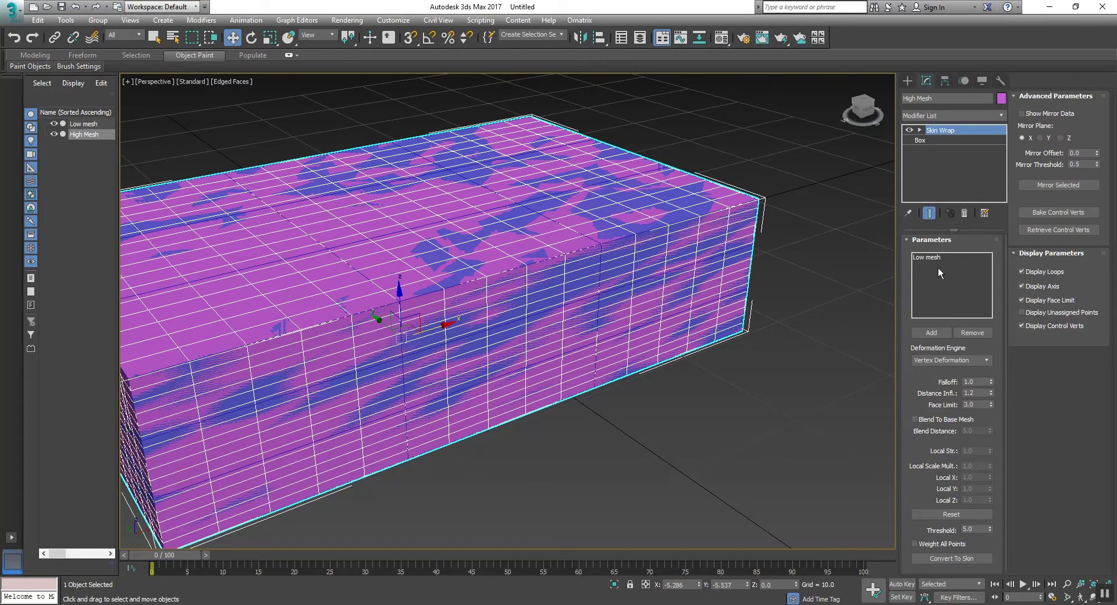
Step: Check the deformation engine choices of the Skin Wrap modifier and keep Vertex Deformation selected
middle_click_drag(615, 276, 718, 245)
middle_click_drag(800, 305, 775, 282)
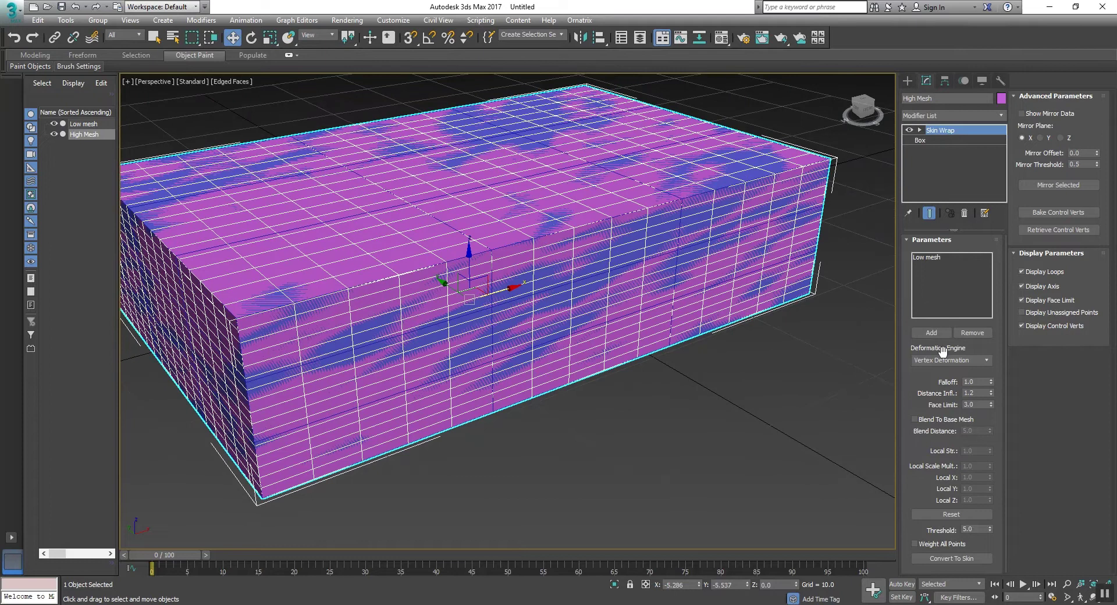
left_click(986, 360)
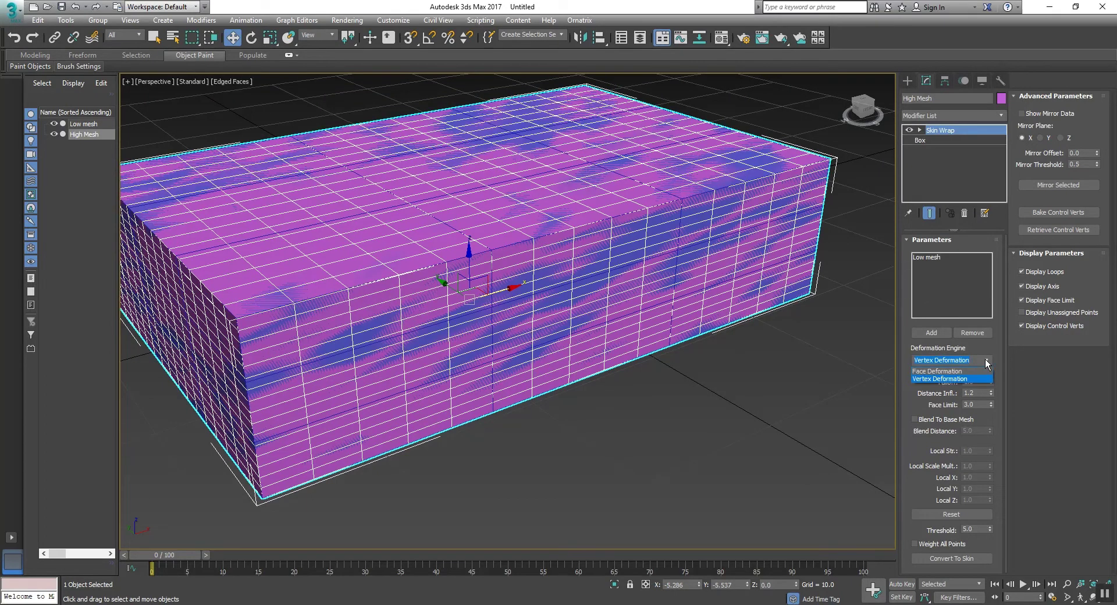
left_click(938, 378)
middle_click_drag(601, 376, 667, 396, "alt")
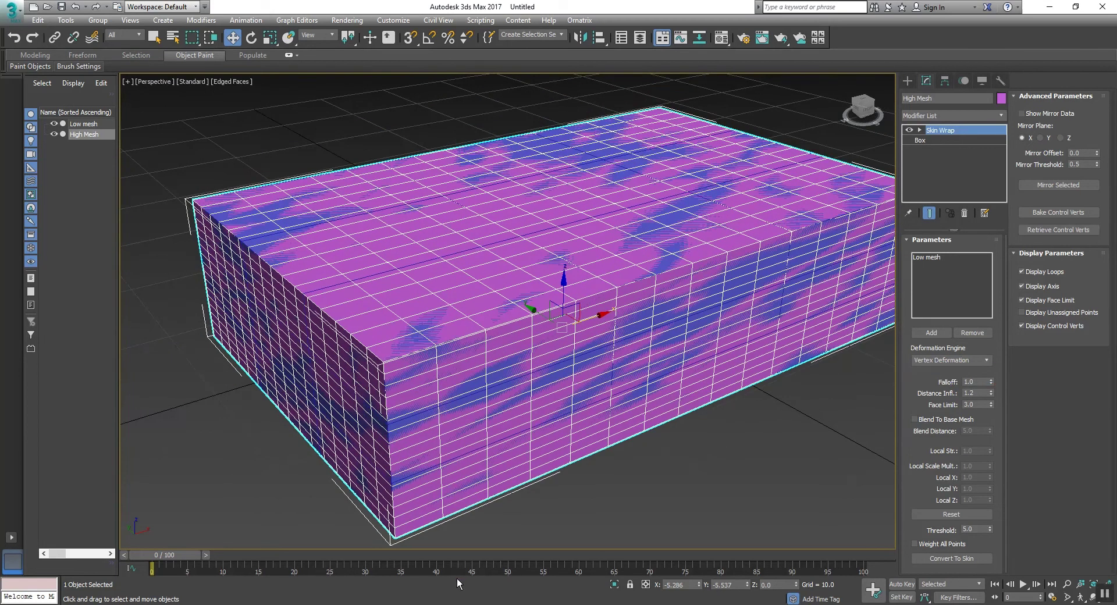
Step: Switch to the browser, read the Deformation Engine section of the Skin Wrap help page, and return to 3ds Max
key("alt+Tab")
scroll(403, 429, "down", 18)
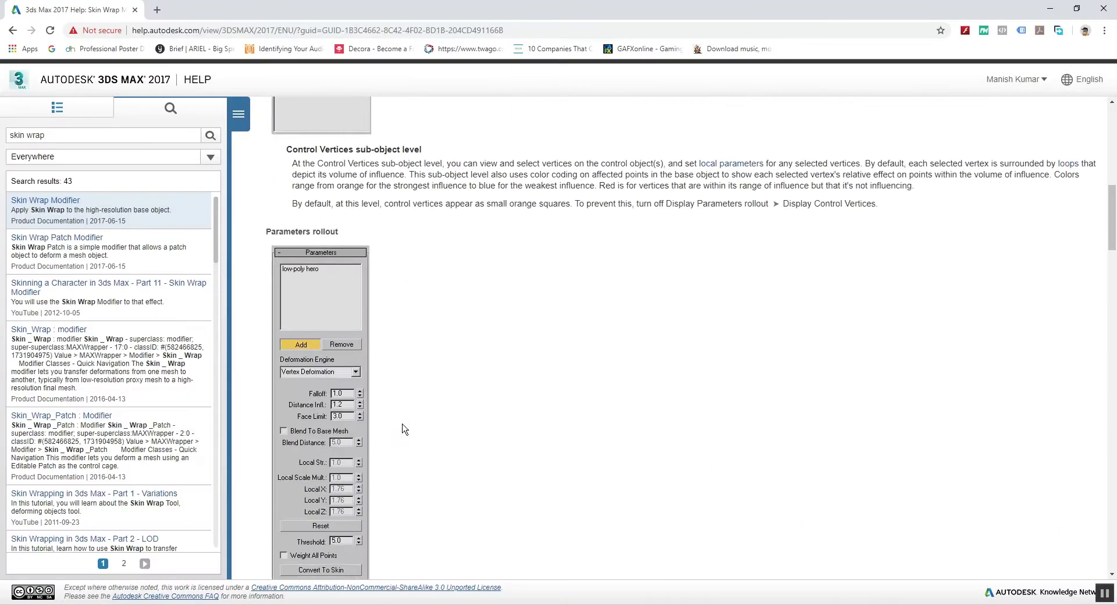
scroll(413, 410, "up", 2)
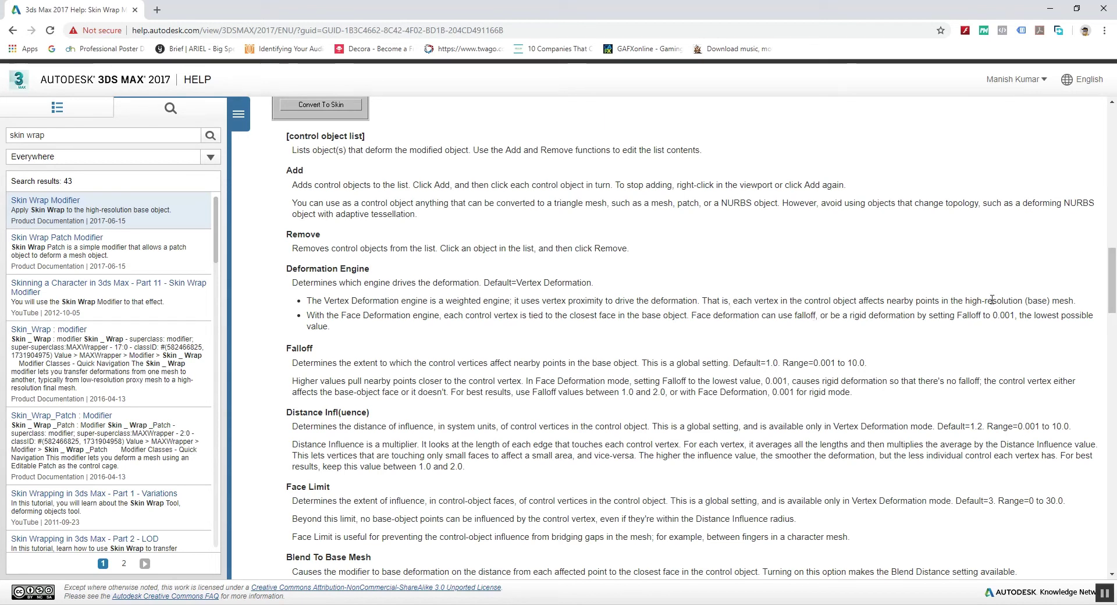
key("alt+Tab")
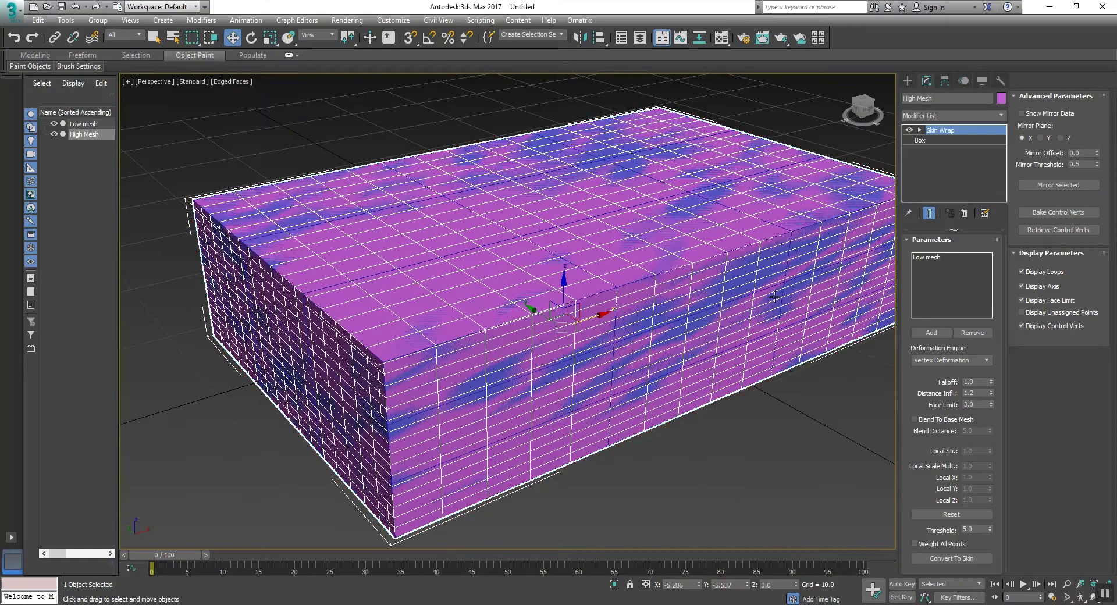
Step: Set the Skin Wrap deformation engine of High Mesh to Face Deformation and clear the selection
middle_click_drag(682, 289, 705, 282, "alt")
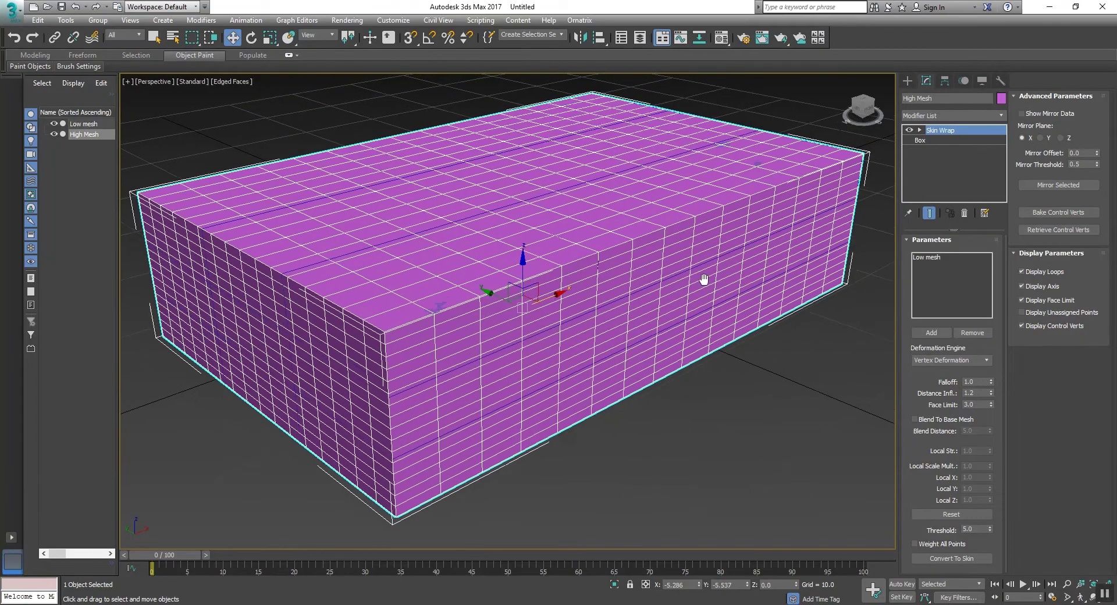
left_click(982, 361)
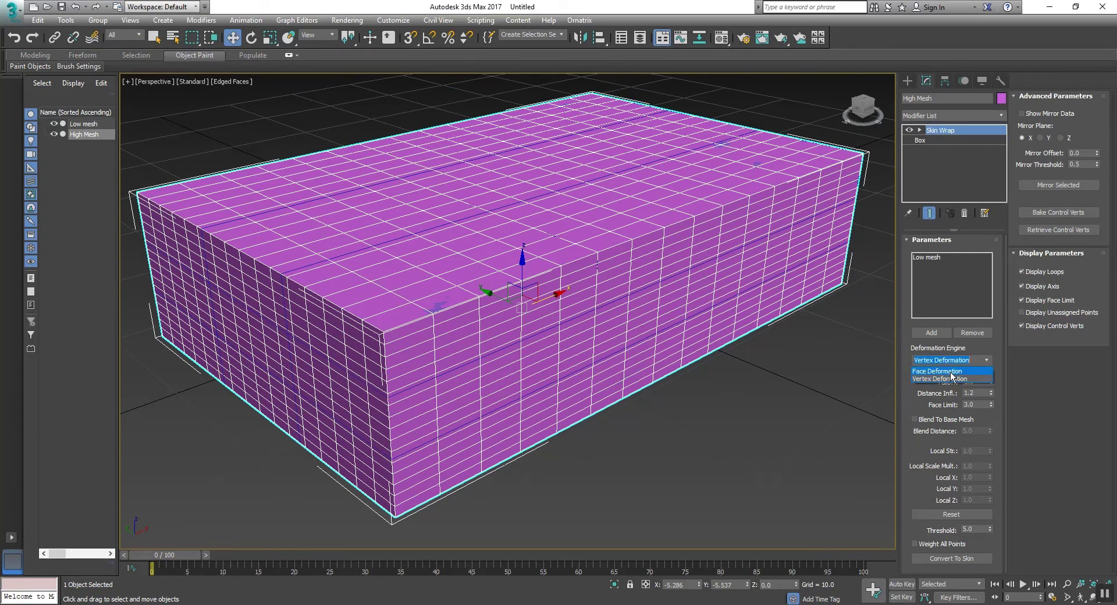
left_click(937, 372)
scroll(643, 346, "down", 3)
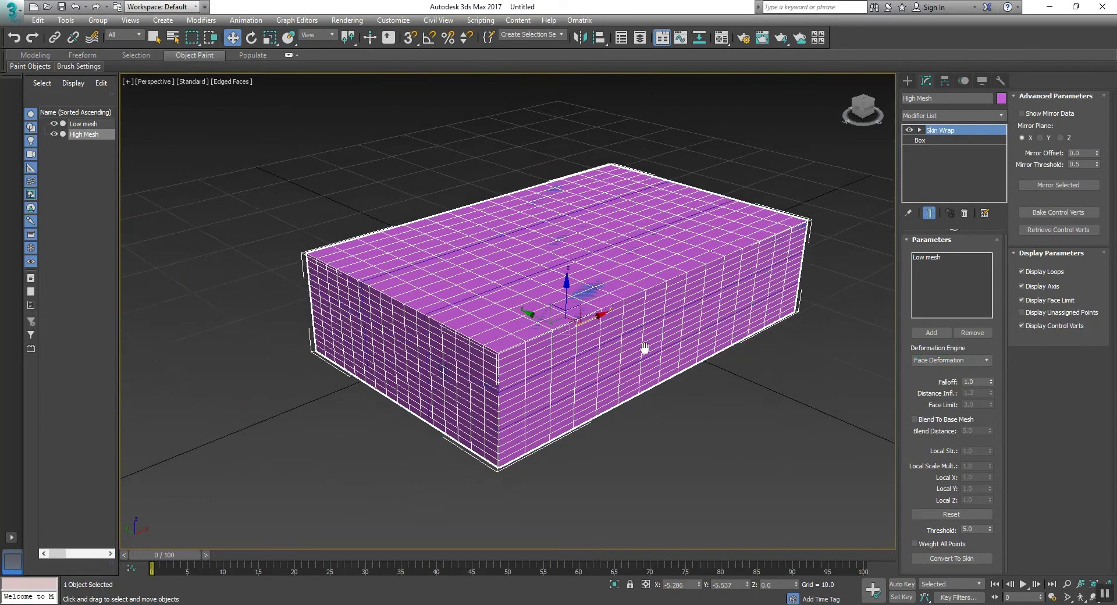
middle_click_drag(643, 346, 606, 338)
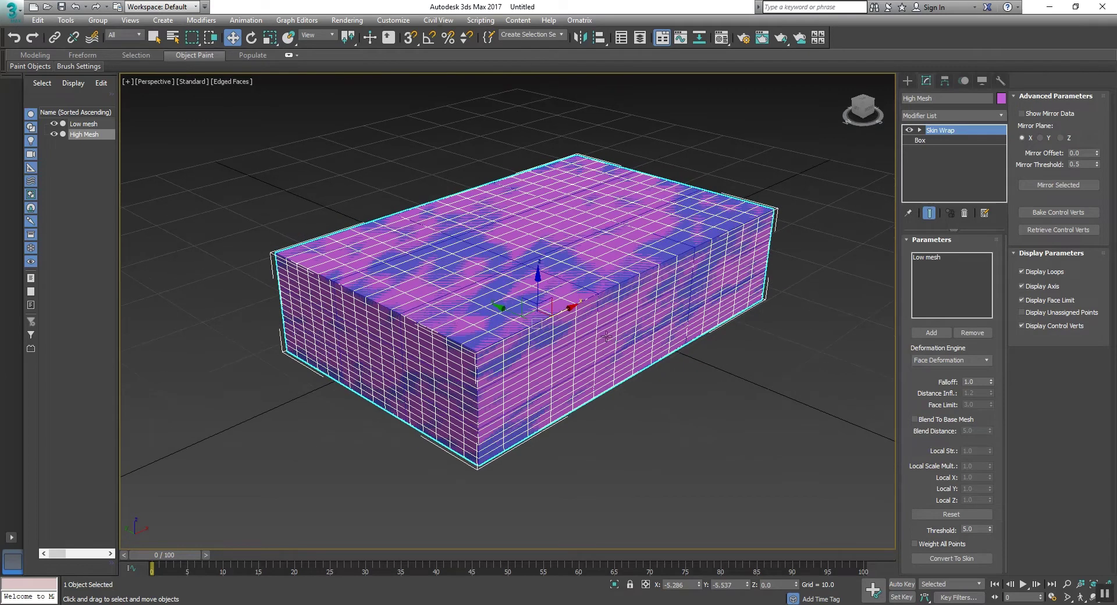
middle_click_drag(699, 337, 753, 356)
left_click(753, 356)
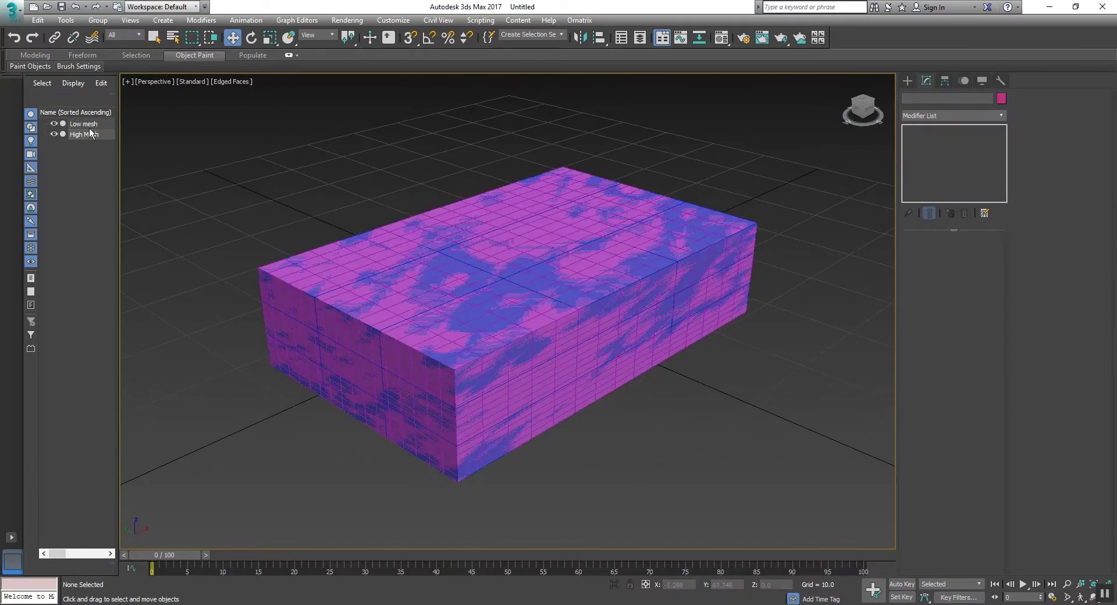
Step: Select Low mesh and add an Edit Poly modifier to it
left_click(82, 127)
middle_click_drag(404, 250, 457, 256, "alt")
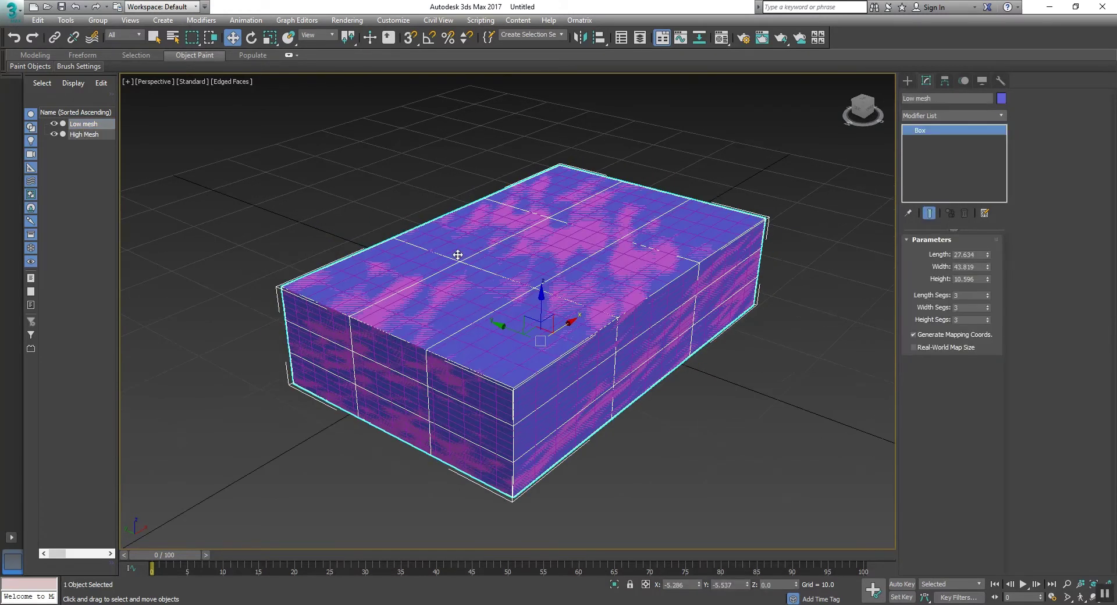
left_click(947, 114)
key("e")
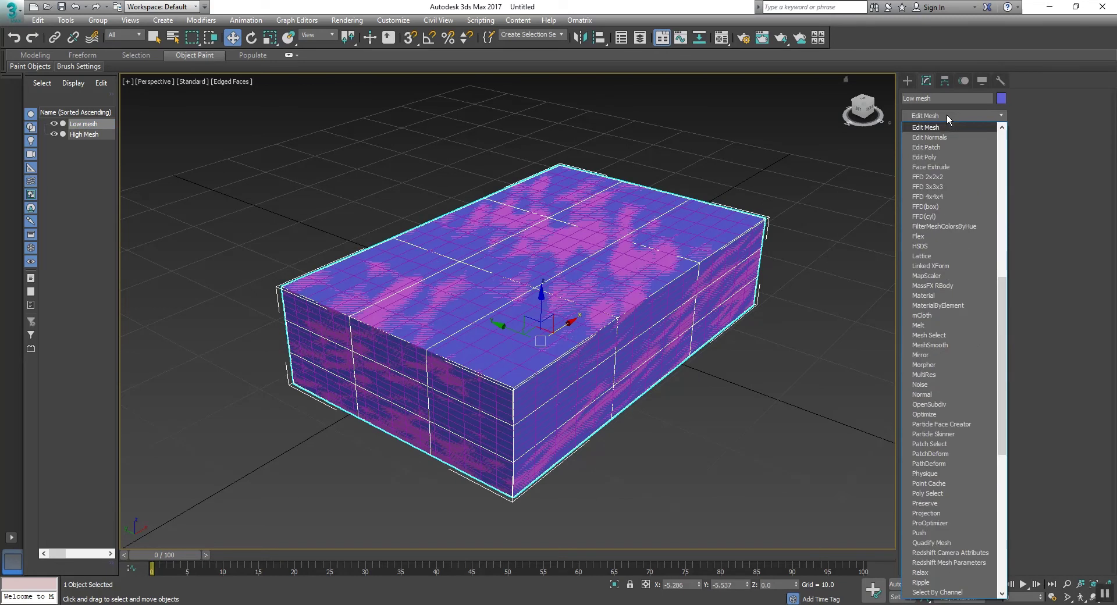
left_click(938, 155)
middle_click_drag(707, 233, 581, 219, "alt")
scroll(581, 219, "up", 2)
scroll(581, 220, "down", 2)
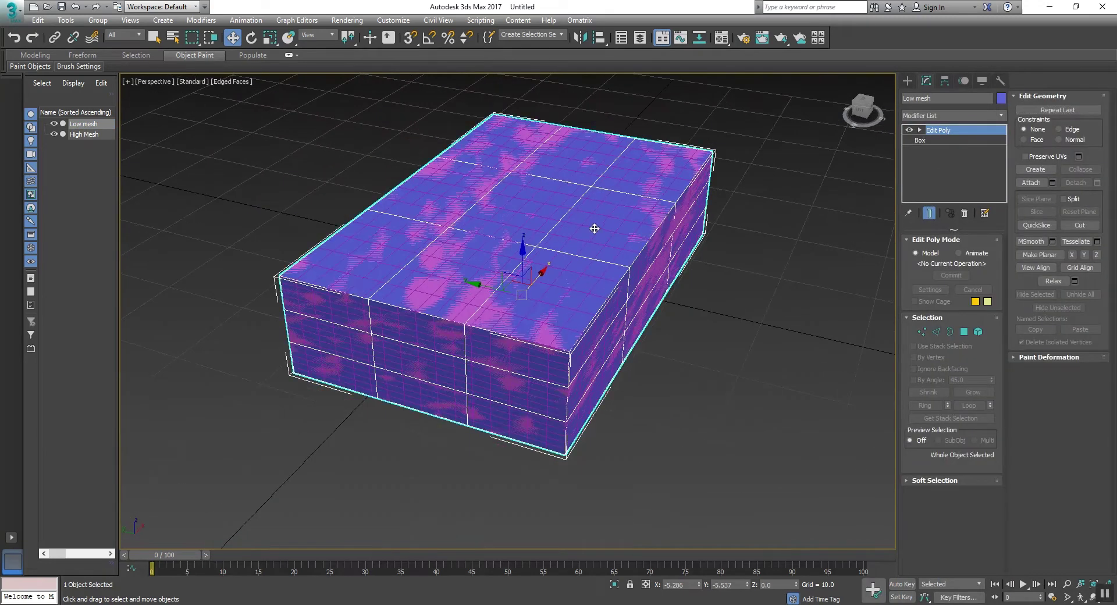
Step: Edit Low mesh at vertex level and pull an upper corner vertex outward to about X -34, Z 11.7
left_click(921, 332)
middle_click_drag(611, 329, 384, 300, "alt")
left_click(481, 320)
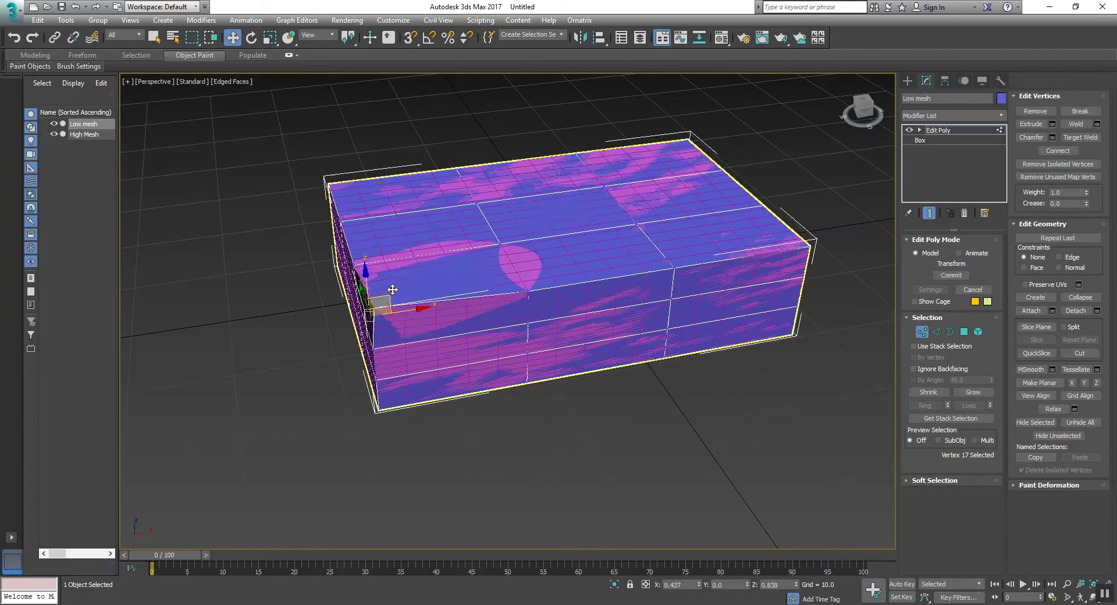
left_click_drag(393, 290, 311, 302)
middle_click_drag(375, 324, 424, 332, "alt")
scroll(512, 323, "up", 6)
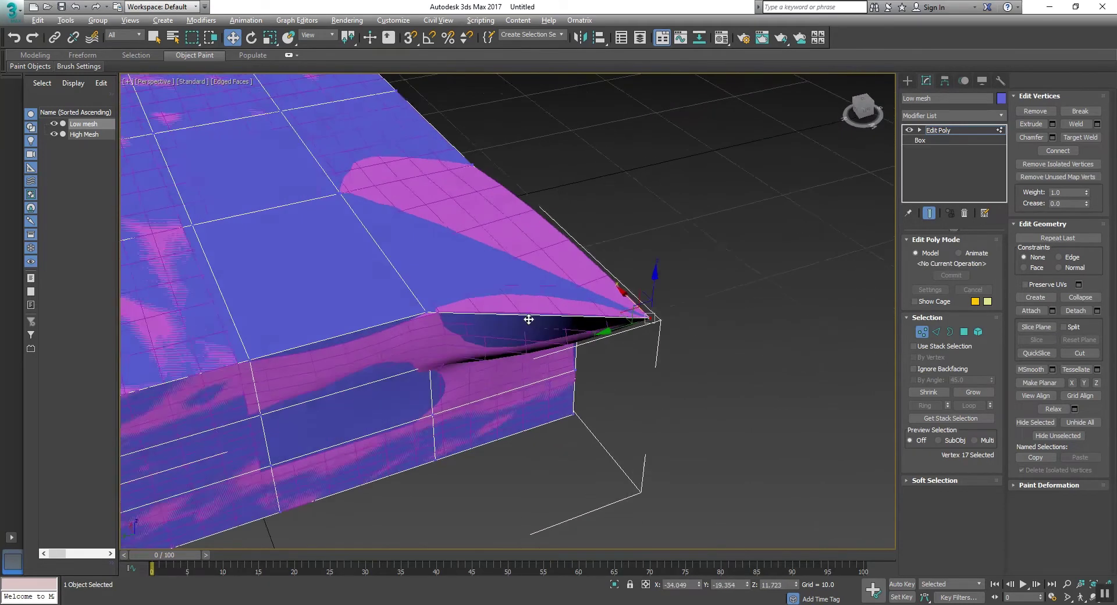
Step: Raise the pulled corner vertex of Low mesh to about Z 15.9 and inspect the stretched High Mesh surface
middle_click_drag(528, 319, 478, 329)
left_click_drag(609, 284, 642, 248)
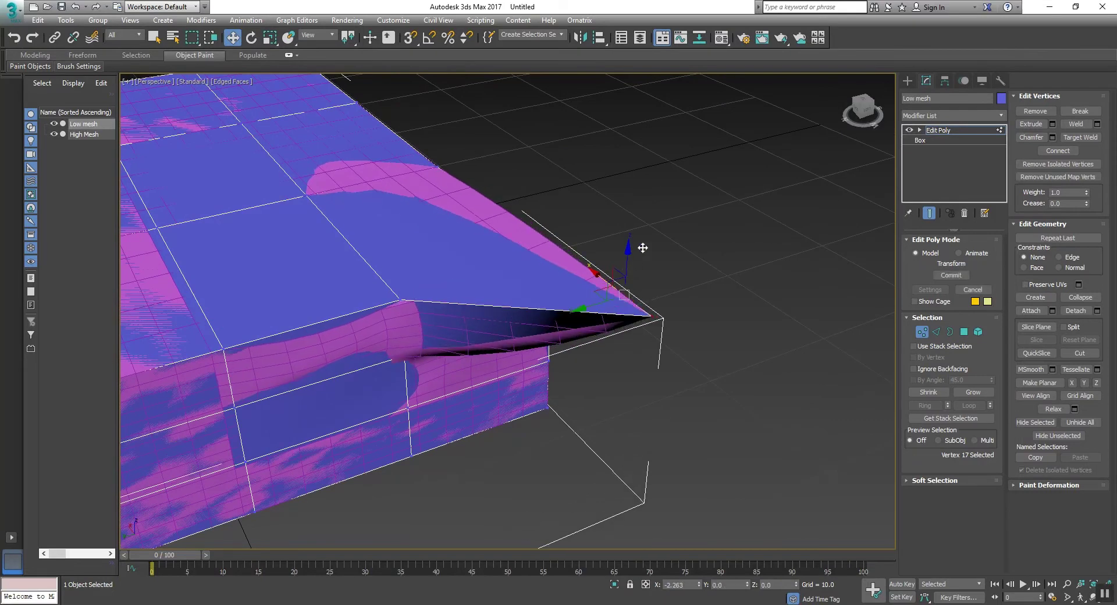
left_click_drag(634, 285, 598, 213)
middle_click_drag(598, 213, 512, 279, "alt")
middle_click_drag(512, 279, 616, 435)
middle_click_drag(380, 341, 215, 236, "alt")
scroll(310, 258, "up", 2)
scroll(233, 240, "down", 1)
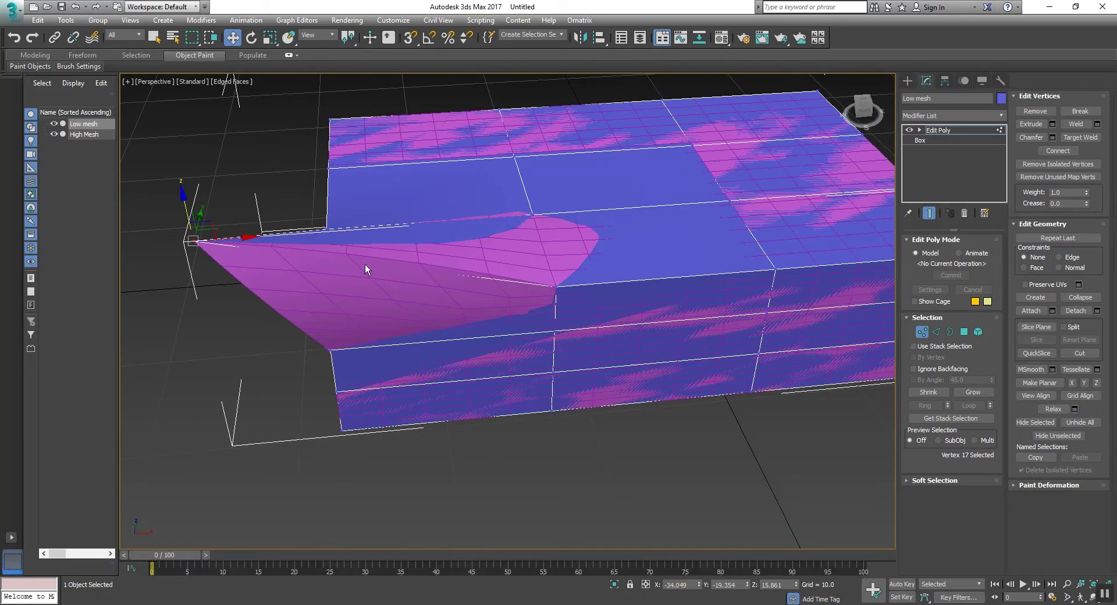
Step: Lower the pulled corner vertex of Low mesh to about Z 13.7, keeping it at about X -34
middle_click_drag(449, 267, 605, 222, "alt")
middle_click_drag(505, 249, 281, 271, "alt")
left_click_drag(229, 234, 235, 274)
middle_click_drag(644, 309, 650, 307)
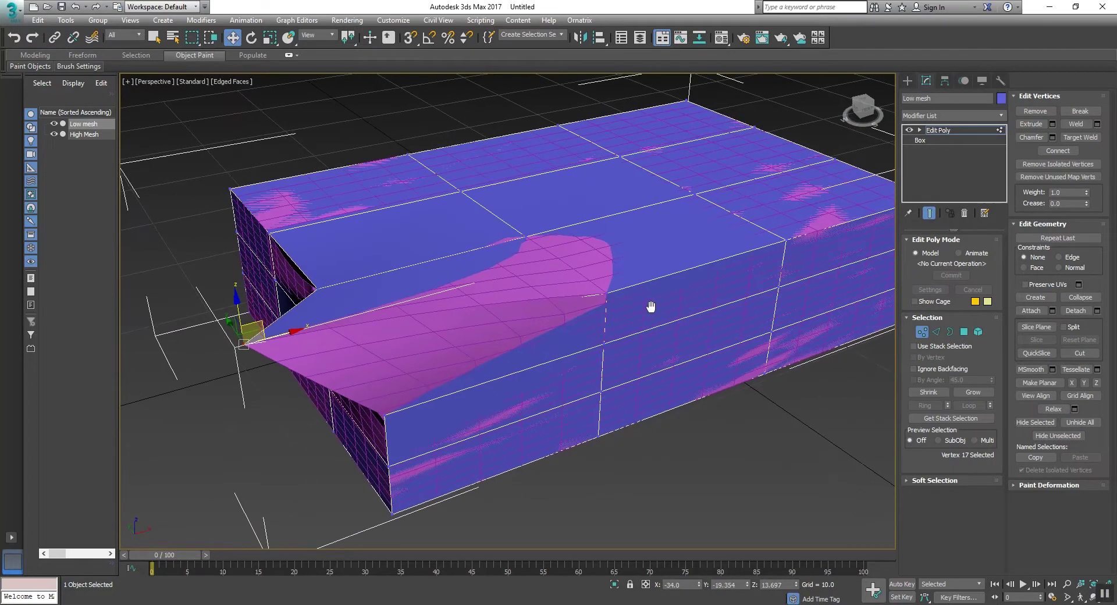
middle_click_drag(566, 310, 576, 323)
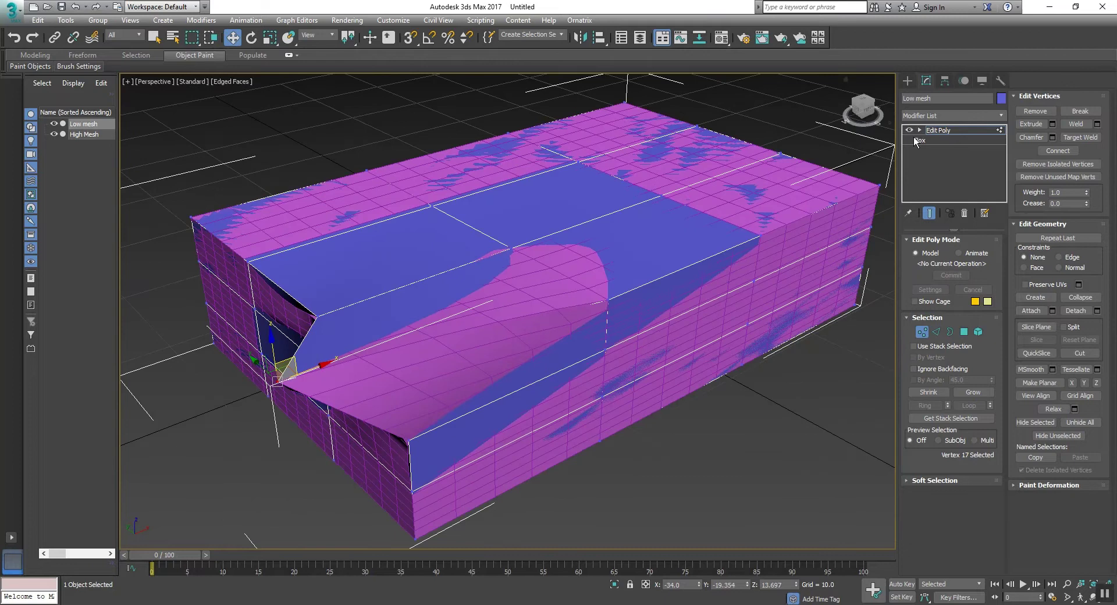
Step: Leave vertex editing on Low mesh and select High Mesh to examine its Skin Wrap parameters
left_click(929, 131)
left_click(502, 296)
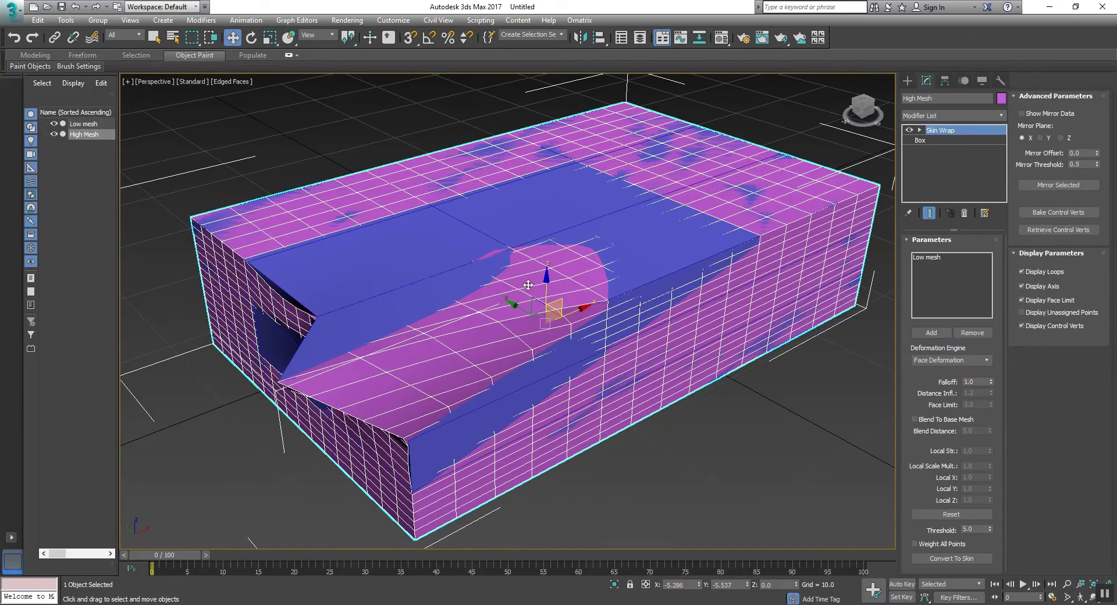
middle_click_drag(576, 280, 549, 269)
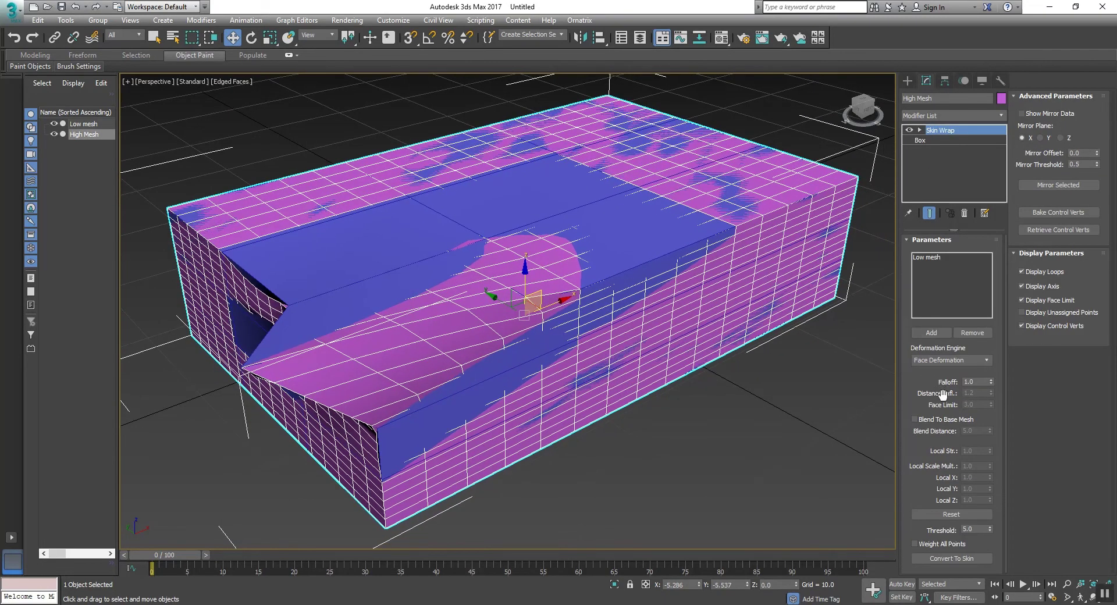
left_click_drag(942, 394, 909, 341)
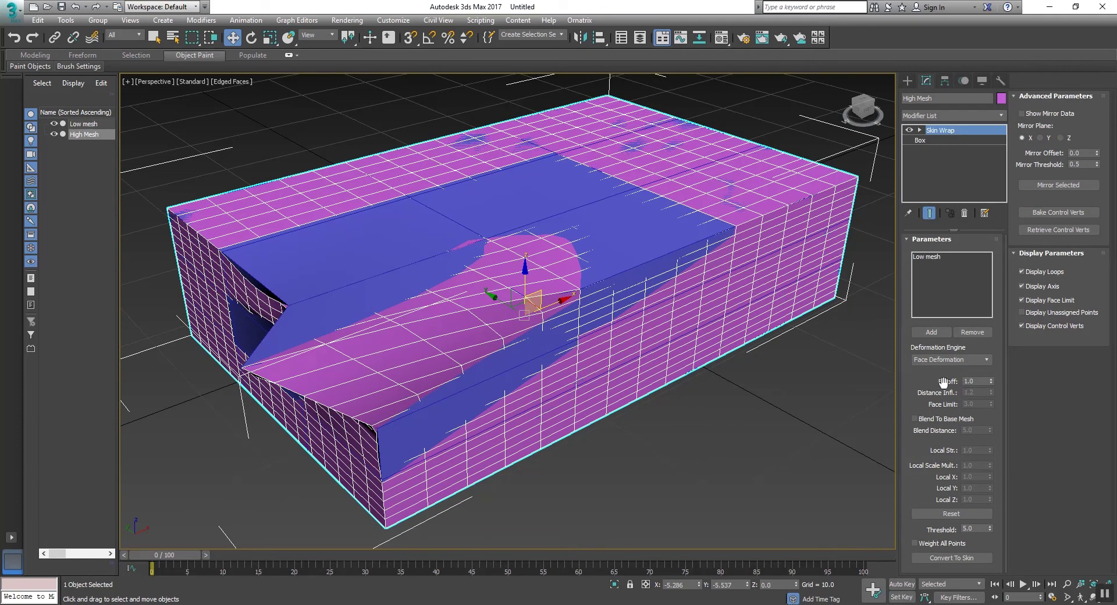
Step: Set the Skin Wrap falloff on High Mesh to 0.001 and inspect how the pulled corner deforms
right_click(993, 381)
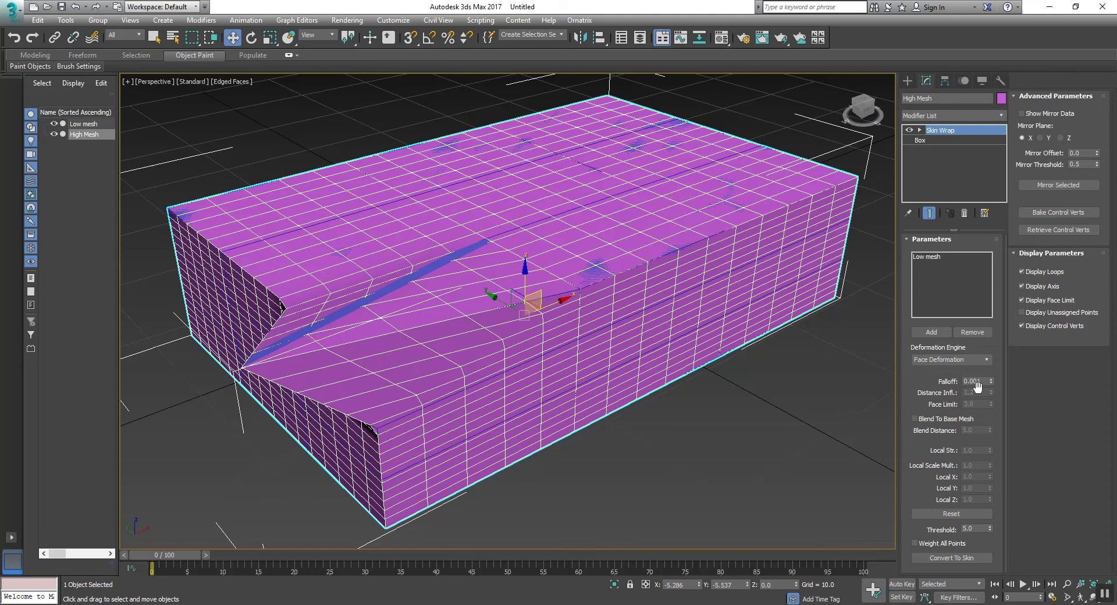
middle_click_drag(641, 372, 557, 361, "alt")
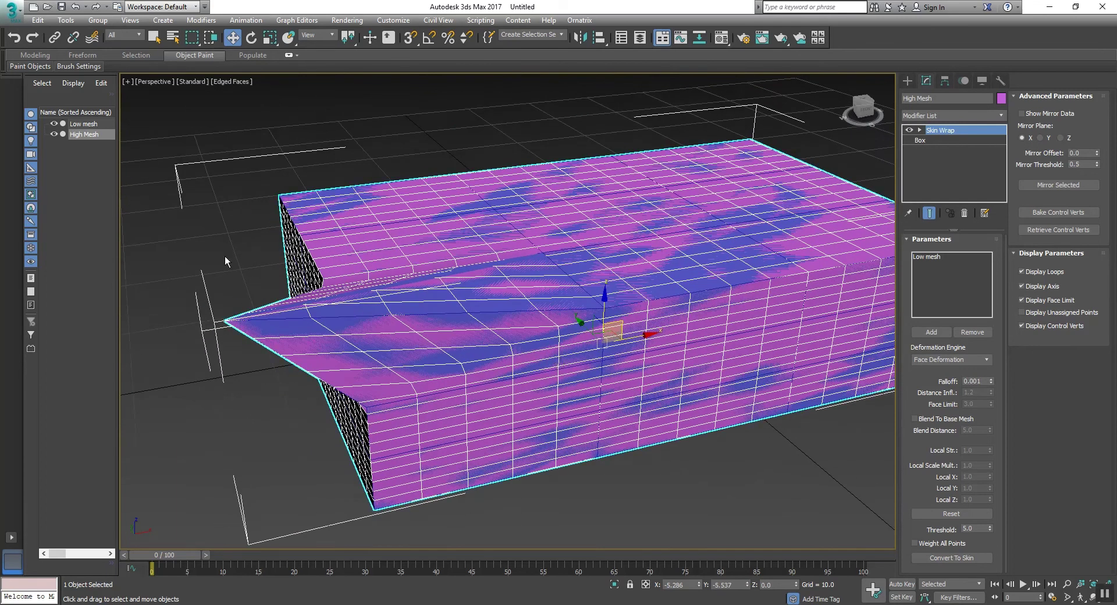
left_click(224, 255)
left_click(248, 319)
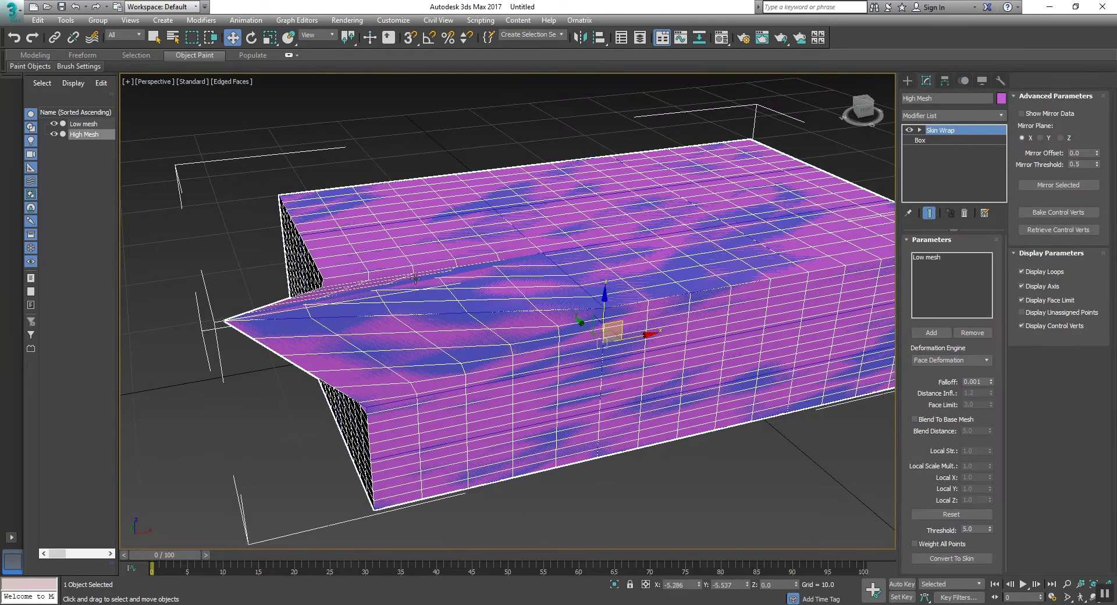
Step: Edit Low mesh at vertex level and move the pulled corner vertex inward and up to about X -28.2, Z 16
left_click(428, 292)
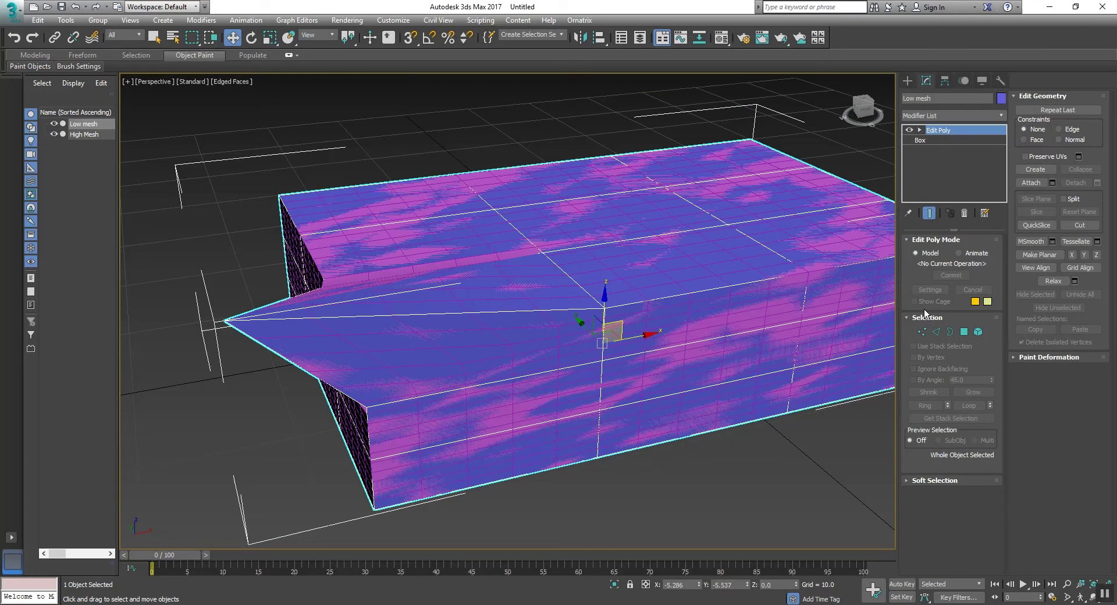
left_click(922, 332)
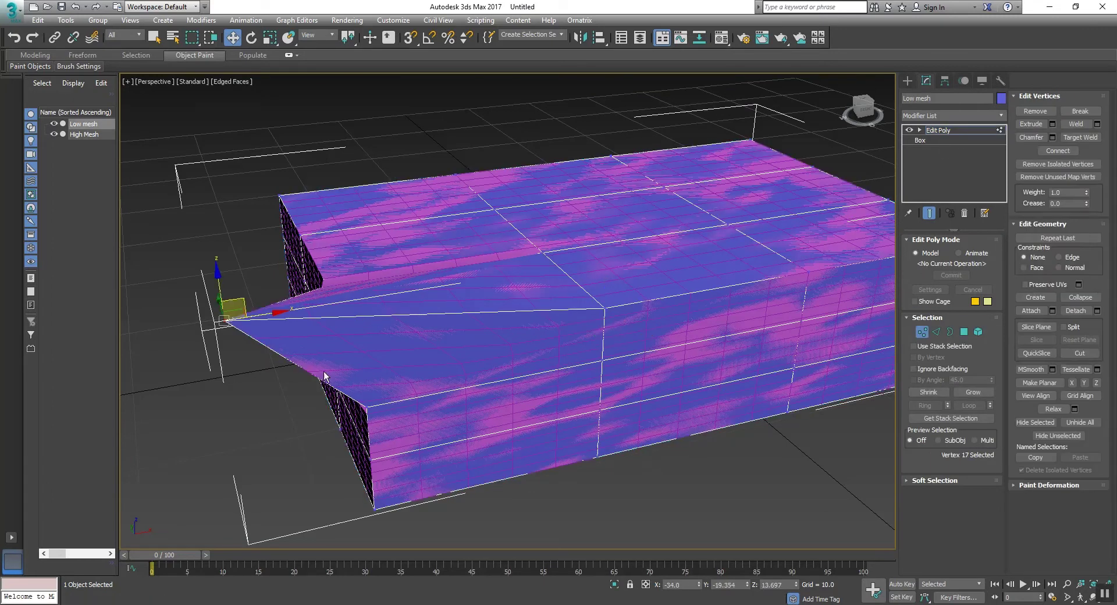
left_click_drag(243, 304, 362, 241)
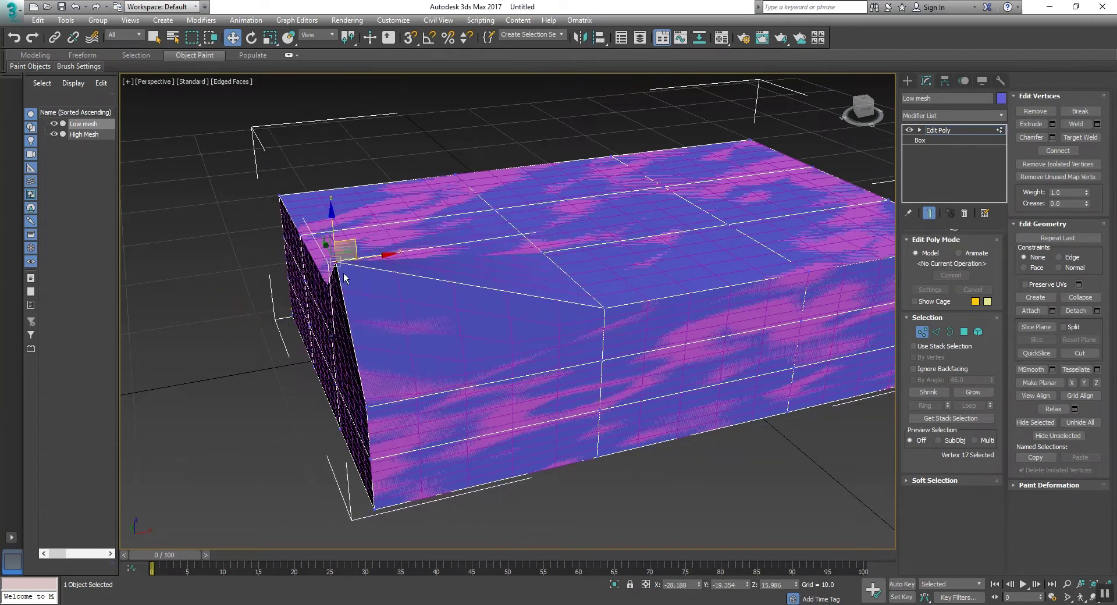
middle_click_drag(343, 271, 528, 292, "alt")
scroll(439, 276, "down", 3)
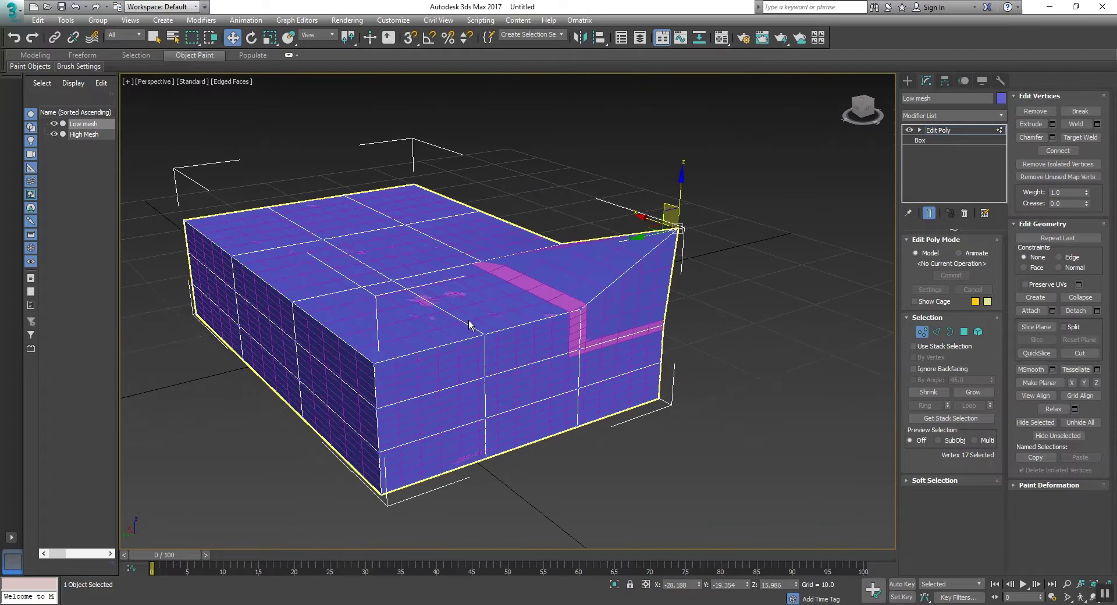
Step: Try moving vertices on the top surface of Low mesh and undo the move
left_click_drag(469, 323, 490, 347)
middle_click_drag(490, 348, 541, 331, "alt")
left_click_drag(537, 323, 506, 235)
key("ctrl+z")
middle_click_drag(500, 276, 467, 287, "alt")
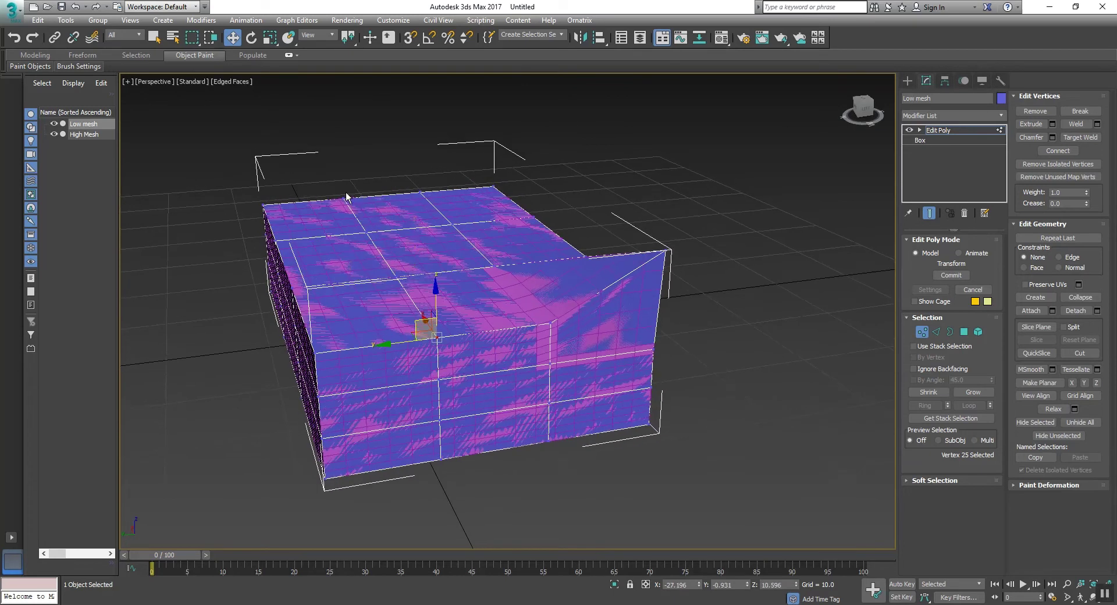
left_click_drag(418, 288, 418, 288)
left_click_drag(369, 241, 485, 174)
middle_click_drag(485, 174, 666, 210, "alt")
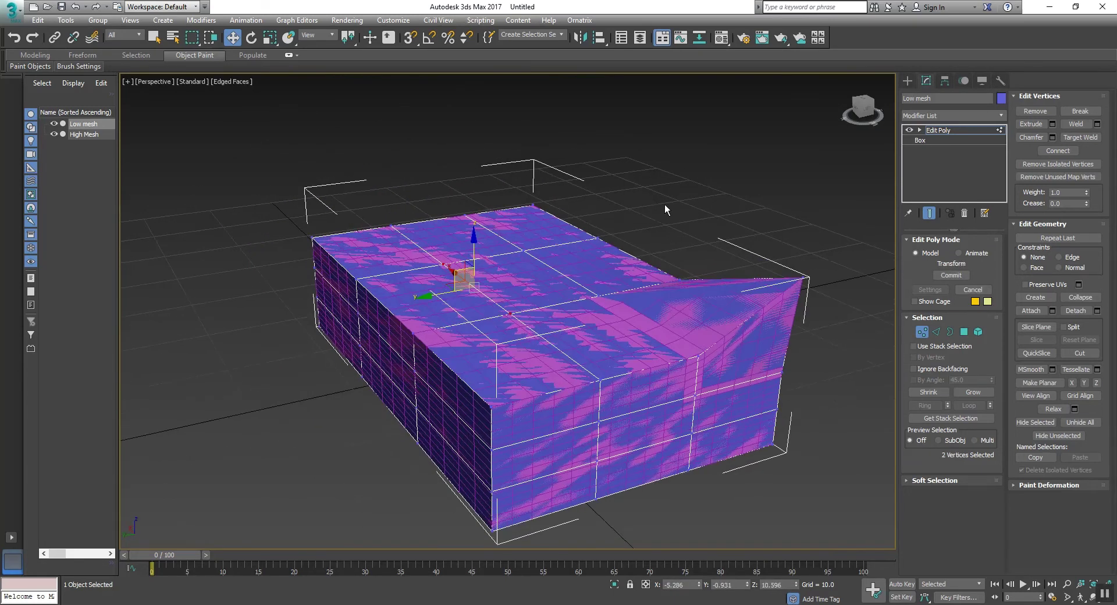
middle_click_drag(825, 249, 764, 233)
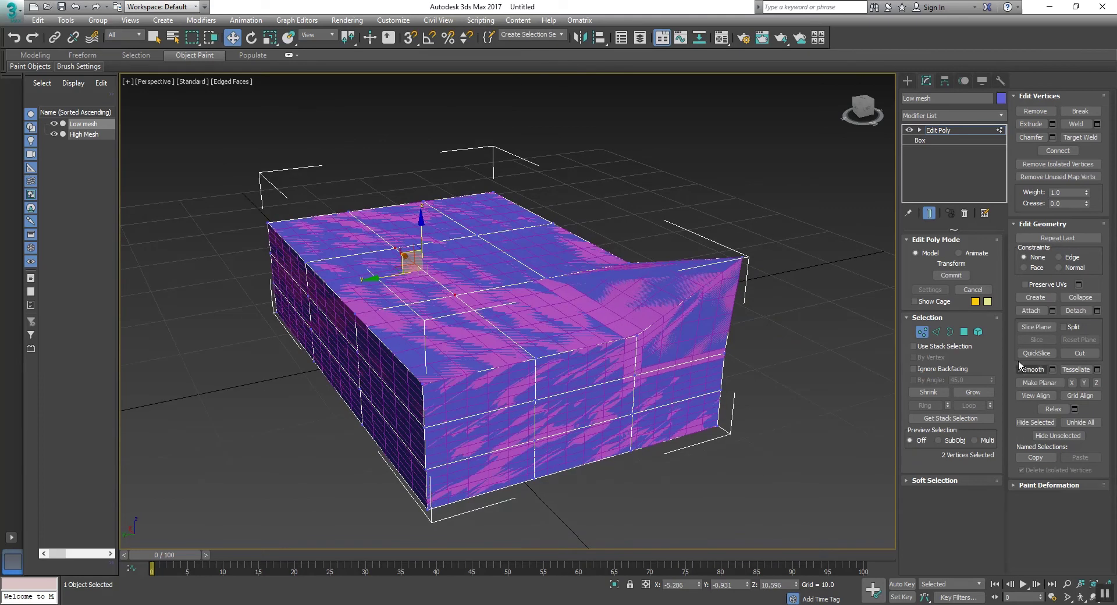
Step: Select a top polygon of Low mesh at polygon level and move it to about Y 8.1, Z 17.4
left_click(963, 331)
left_click(526, 303)
scroll(533, 299, "up", 5)
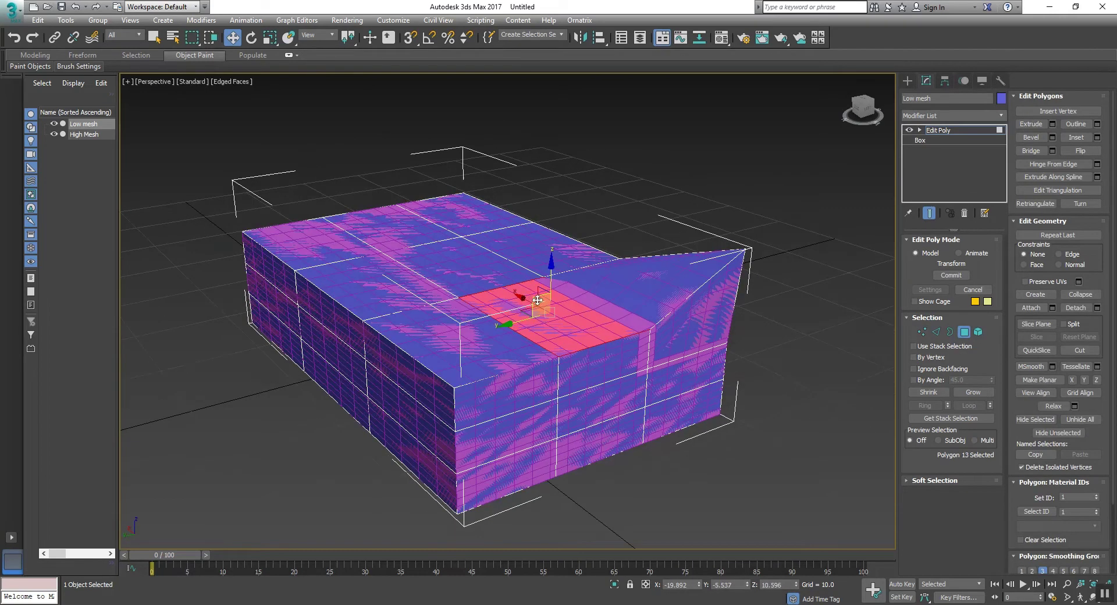
left_click_drag(546, 305, 507, 286)
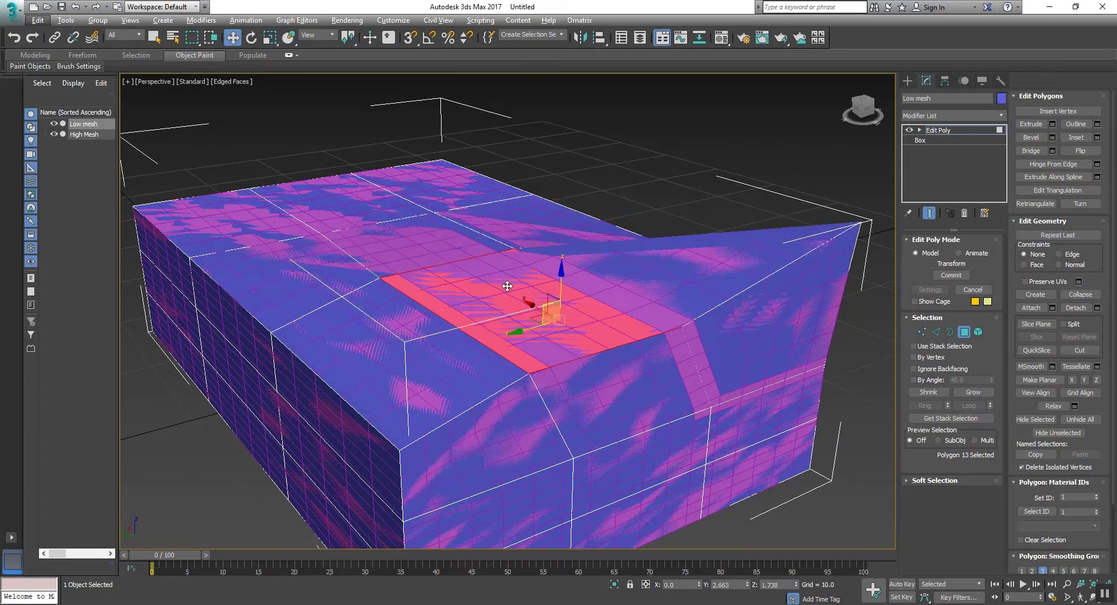
middle_click_drag(507, 286, 590, 276, "alt")
left_click_drag(590, 276, 513, 230)
scroll(512, 230, "down", 2)
middle_click_drag(513, 231, 366, 222, "alt")
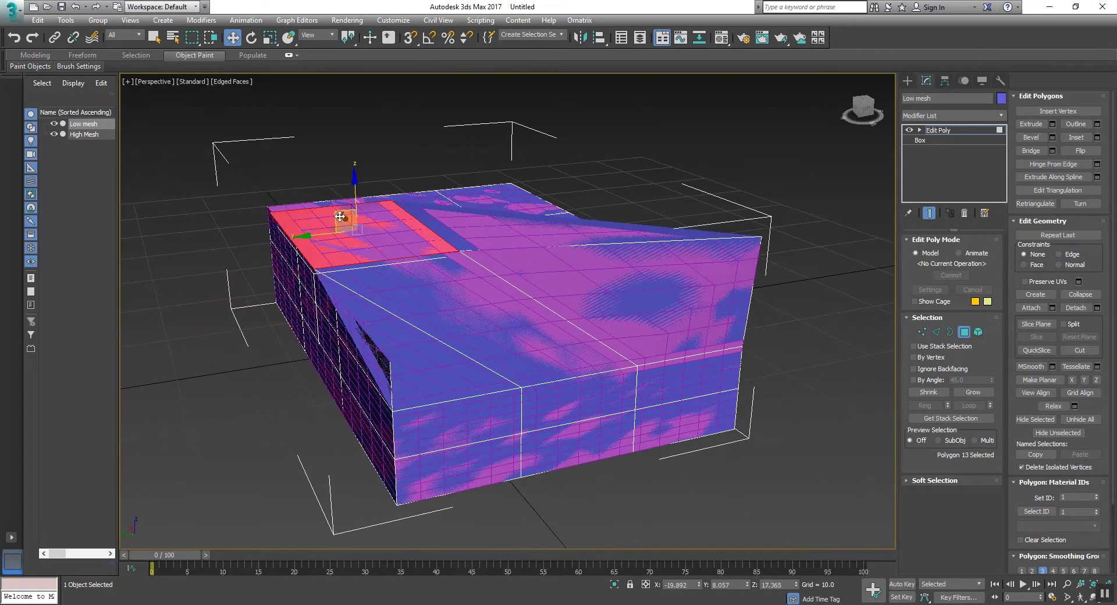
Step: Move the raised polygon of Low mesh back toward its original place and leave polygon editing
left_click_drag(345, 218, 506, 261)
mouse_move(506, 262)
middle_mouse_down("alt")
mouse_move(490, 267)
mouse_move(519, 315)
middle_mouse_up("alt")
left_click(937, 130)
middle_click_drag(523, 250, 558, 261, "alt")
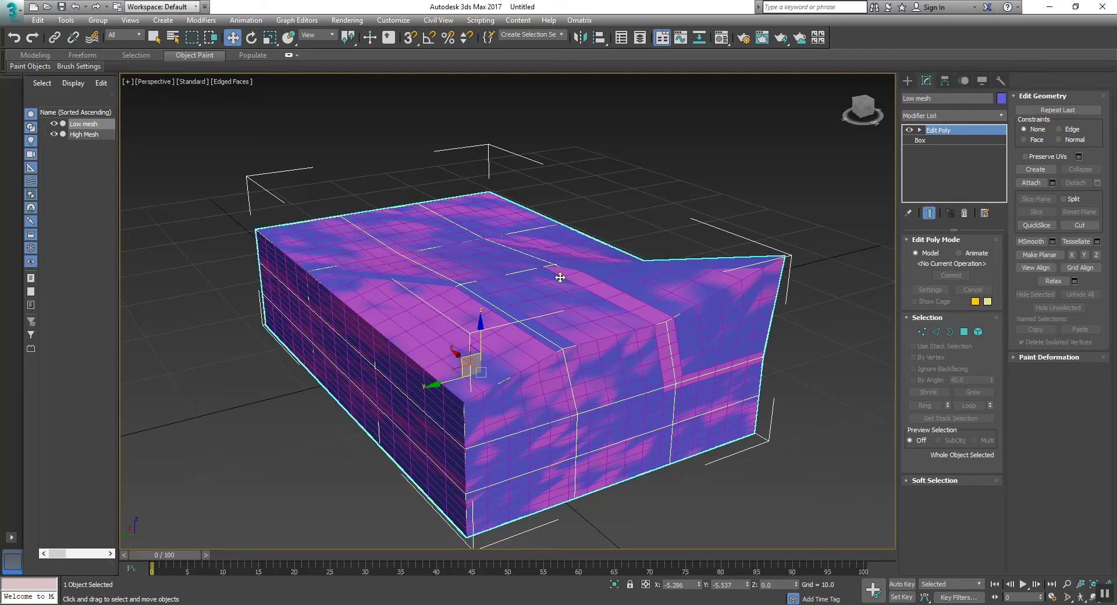
Step: Open the scene file shepp tuto.max without saving the changes to the box scene
left_click(11, 10)
left_click(32, 70)
left_click(558, 326)
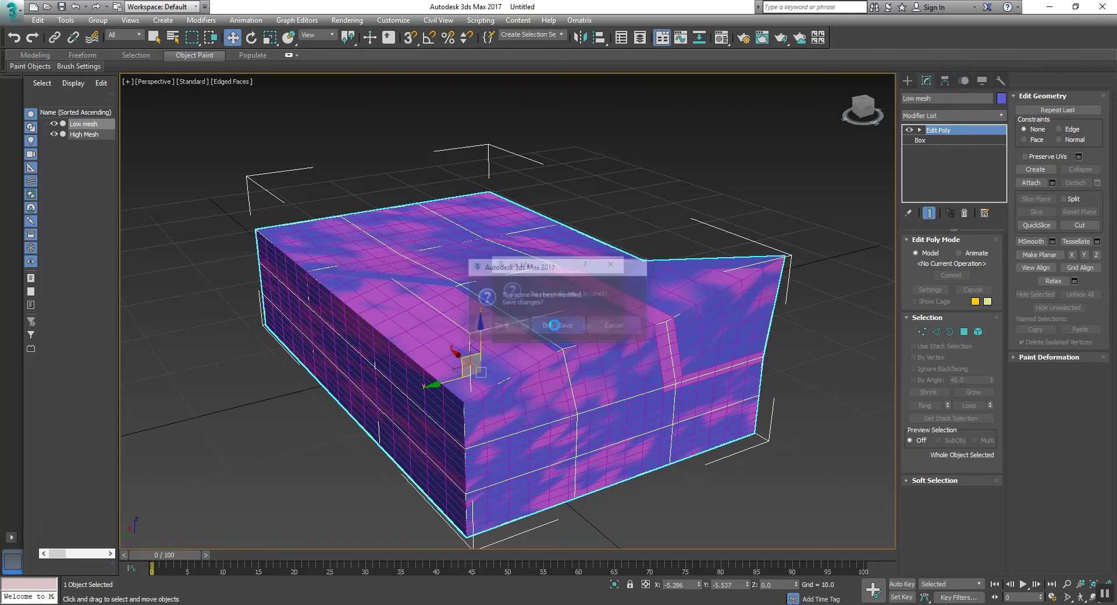
left_click(531, 327)
Step: Compare the topology of the rigged Main Sheep mesh with the separate sheep mesh beside it
mouse_move(649, 393)
middle_mouse_down()
mouse_move(606, 394)
mouse_move(647, 402)
middle_mouse_up()
scroll(414, 253, "up", 3)
mouse_move(414, 253)
middle_mouse_down()
mouse_move(362, 214)
mouse_move(436, 249)
mouse_move(409, 254)
mouse_move(428, 263)
middle_mouse_up()
scroll(362, 214, "down", 3)
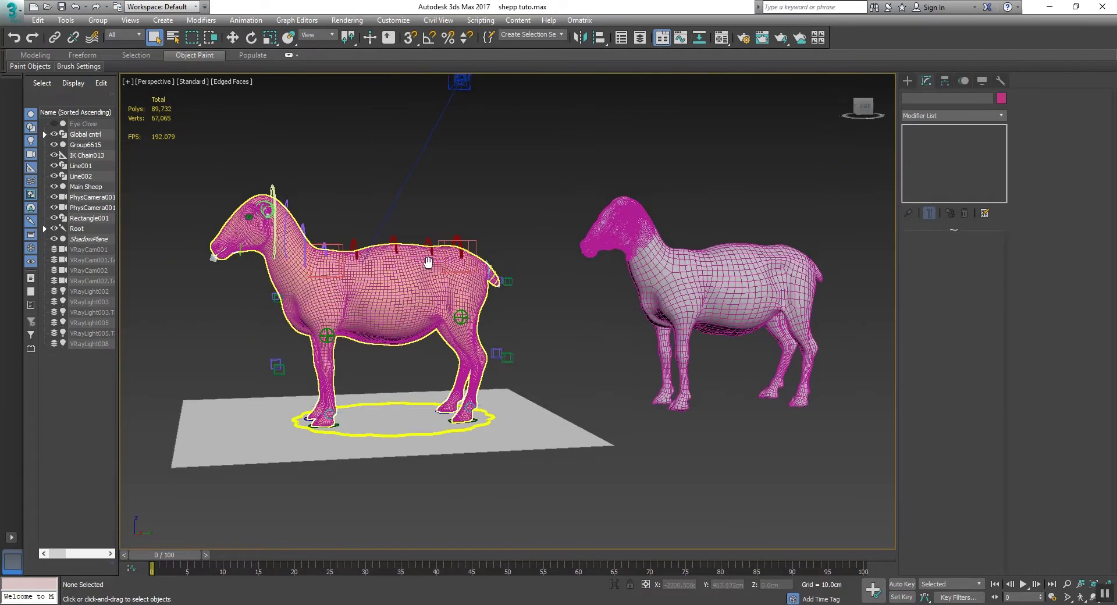
scroll(334, 284, "up", 2)
scroll(334, 287, "down", 1)
middle_click_drag(334, 287, 320, 300)
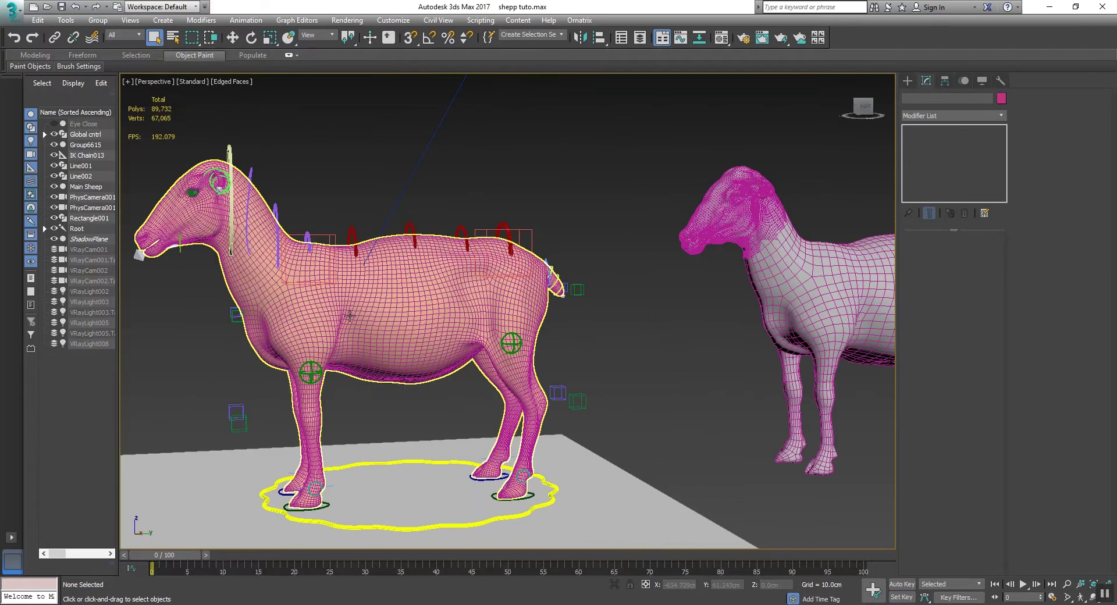
middle_click_drag(538, 284, 390, 282)
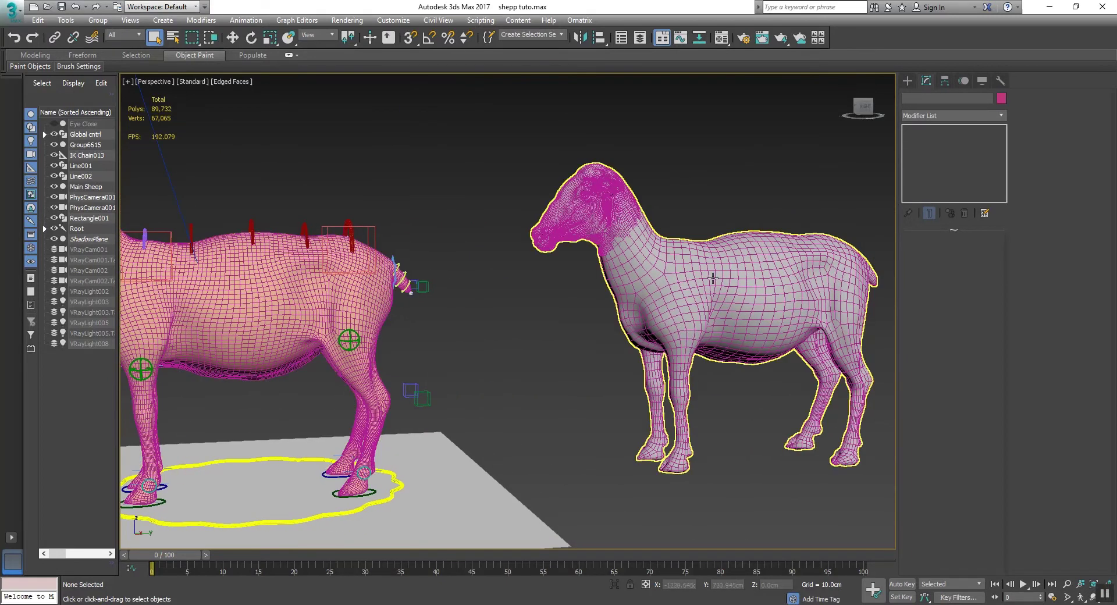
scroll(713, 277, "down", 2)
middle_click_drag(567, 285, 684, 295)
scroll(482, 264, "up", 4)
middle_click_drag(440, 264, 401, 265)
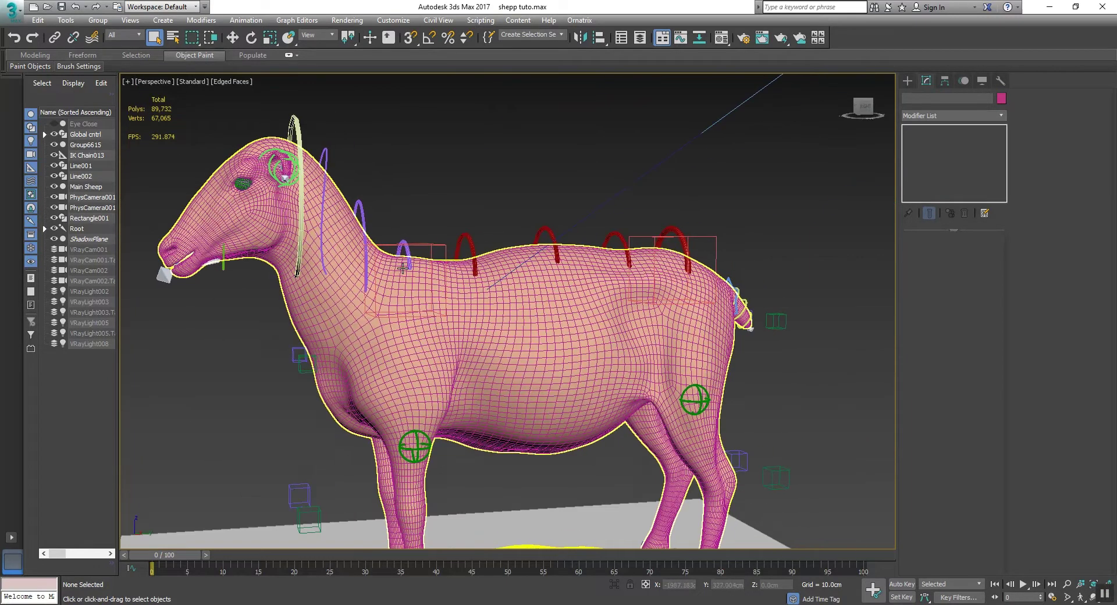
scroll(401, 265, "down", 2)
middle_click_drag(514, 271, 450, 260)
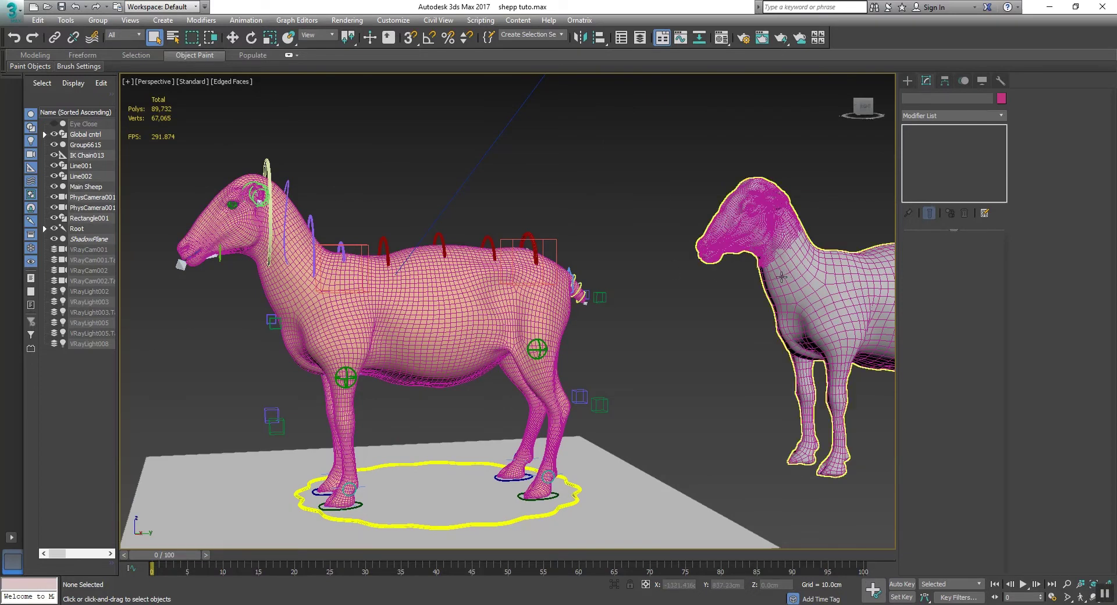
middle_click_drag(781, 277, 678, 282)
scroll(681, 283, "down", 2)
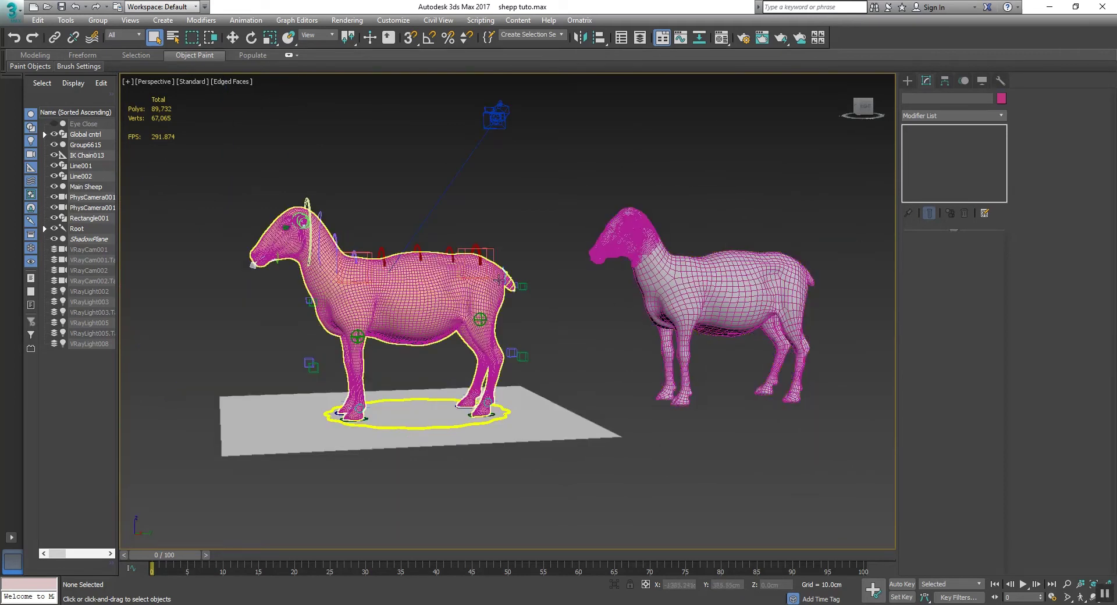
mouse_move(497, 280)
middle_mouse_down()
mouse_move(608, 299)
mouse_move(487, 284)
middle_mouse_up()
mouse_move(601, 289)
middle_mouse_down()
mouse_move(541, 287)
mouse_move(591, 297)
middle_mouse_up()
Step: Align Group6615 to Main Sheep in X, Y and Z position, center to center
left_click(604, 299)
scroll(592, 291, "up", 3)
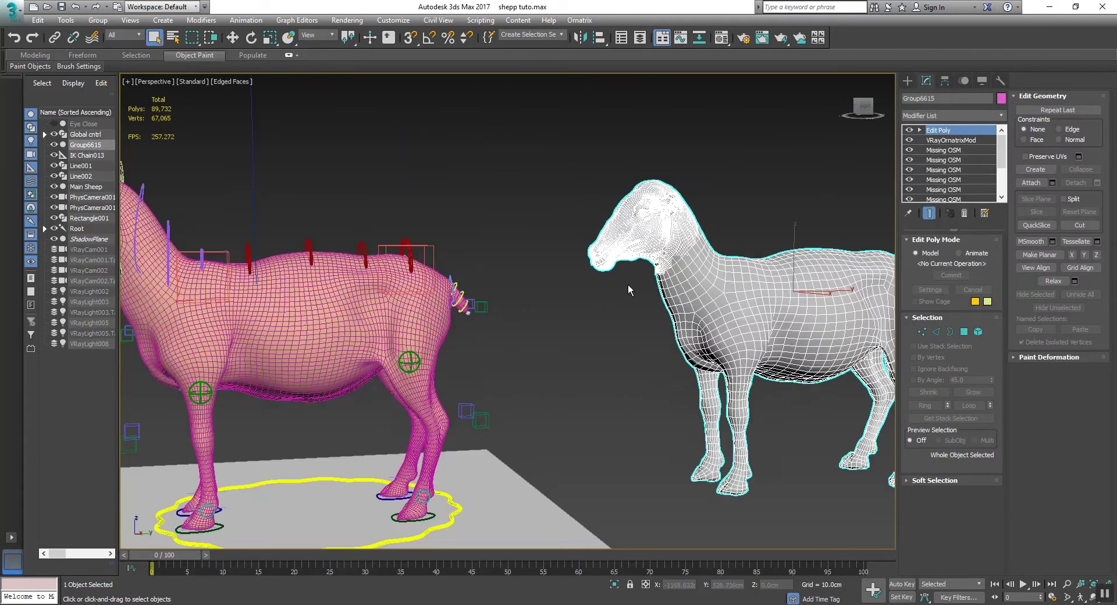
scroll(600, 266, "down", 2)
middle_click_drag(523, 265, 575, 265)
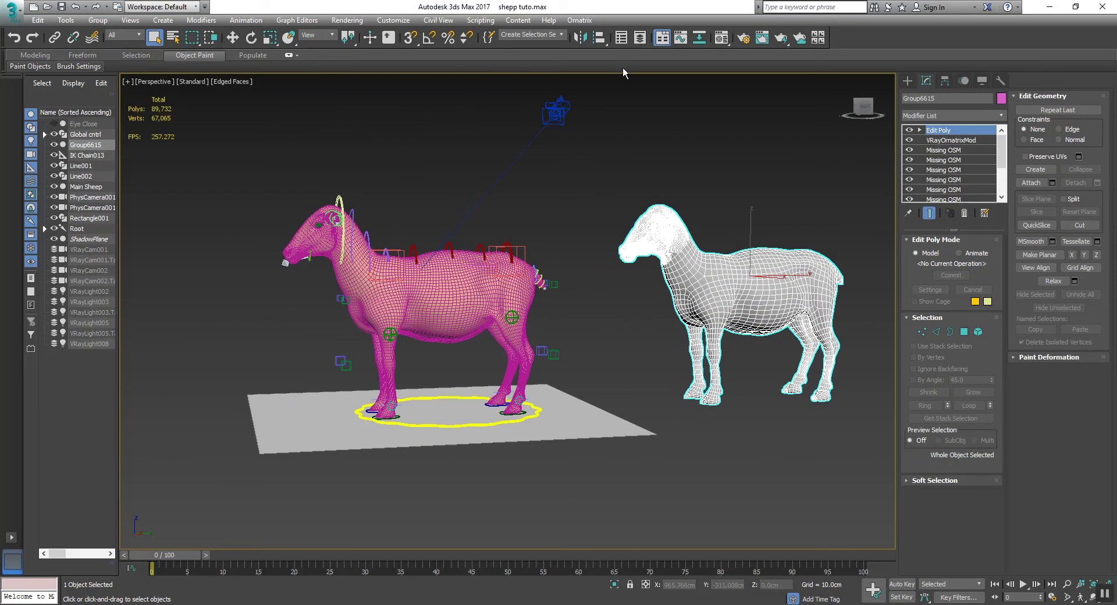
left_click(600, 40)
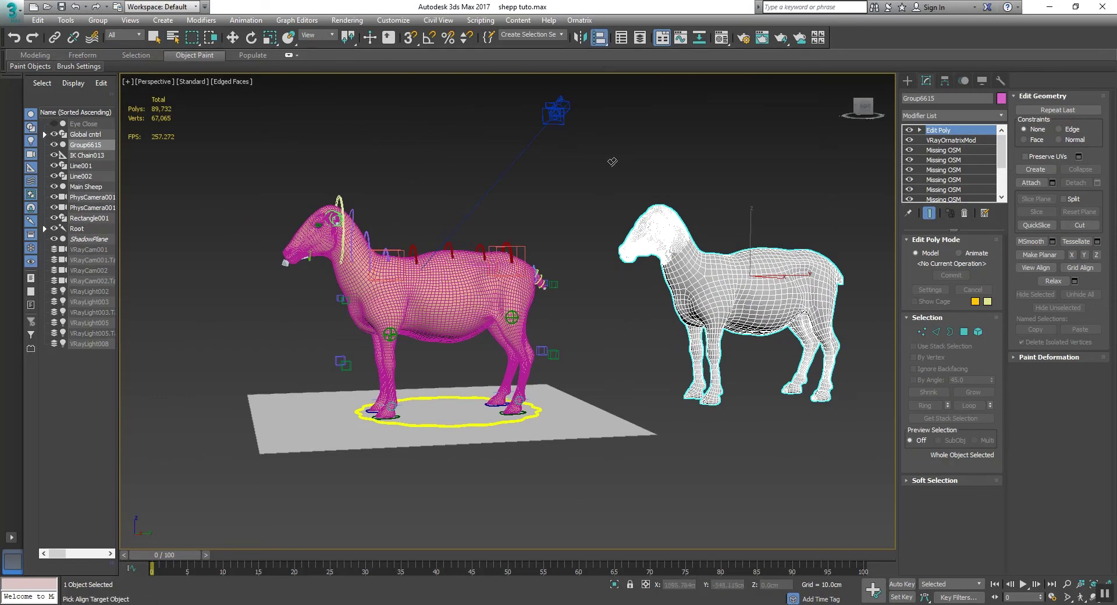
left_click(445, 295)
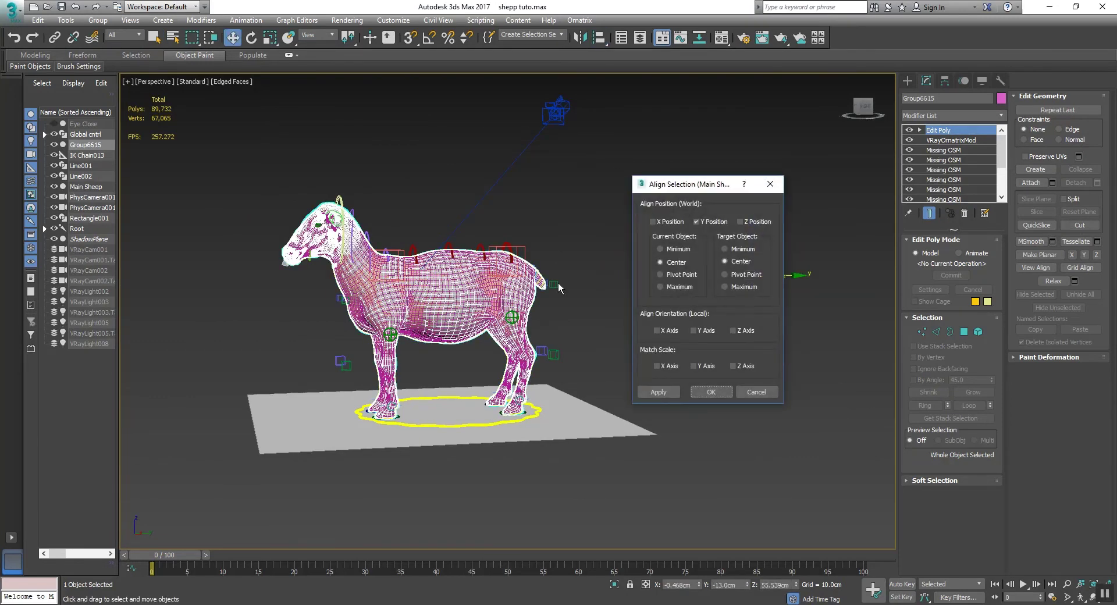
left_click(740, 222)
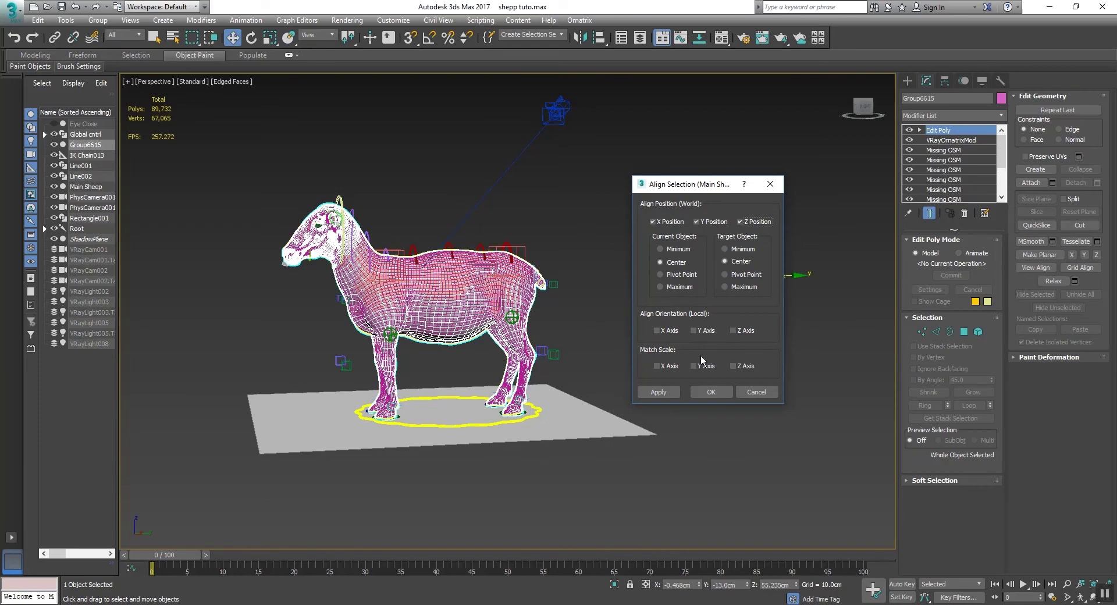
left_click(711, 391)
scroll(482, 314, "up", 5)
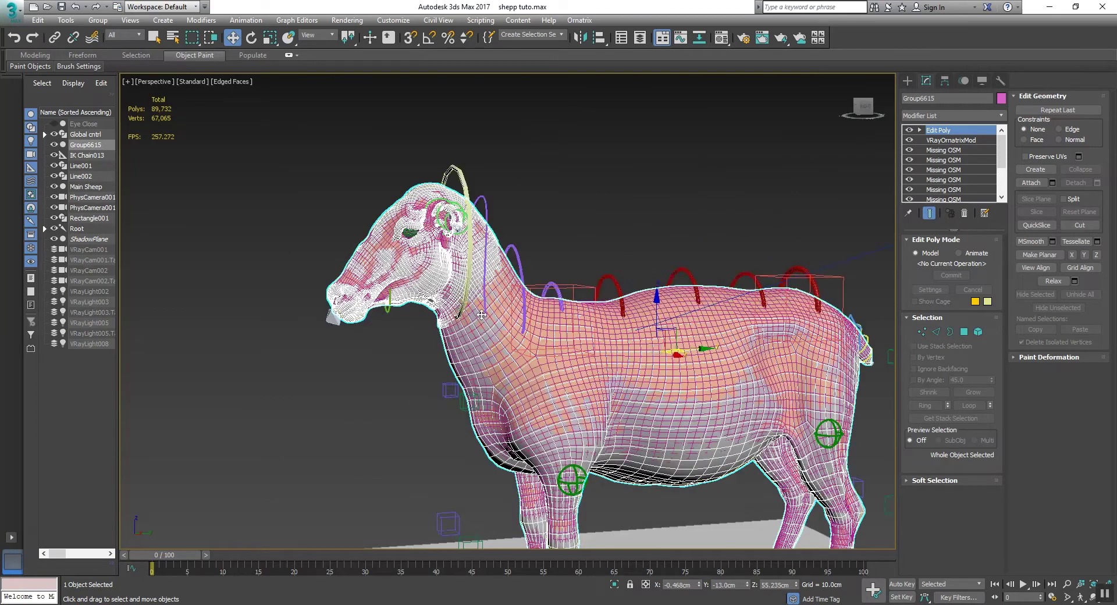
middle_click_drag(481, 314, 445, 295)
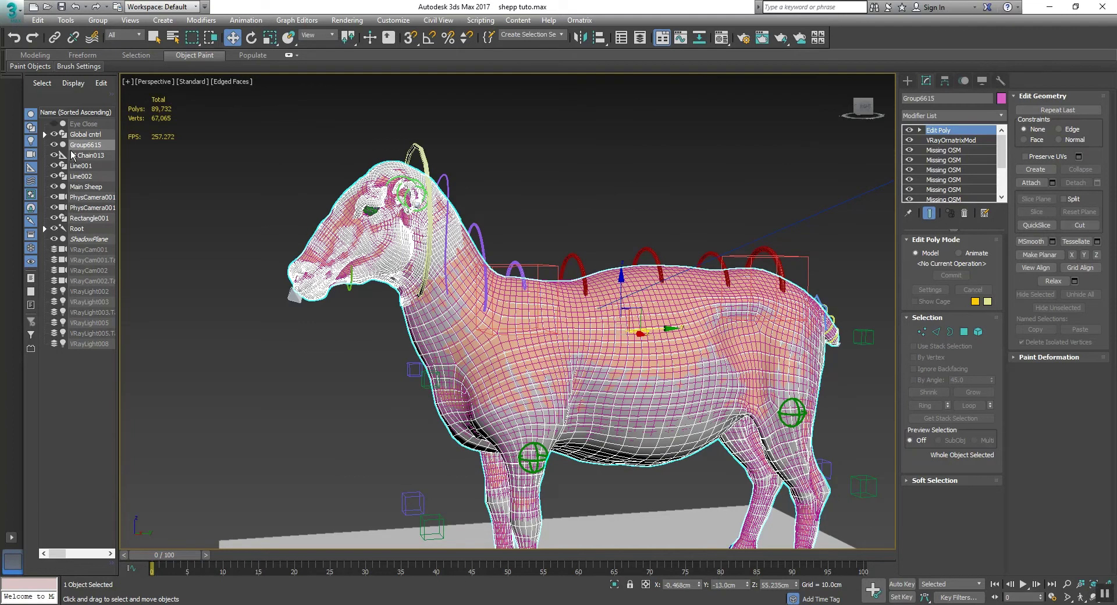
Step: Hide Group6615 and test the Main Sheep rig by rotating head cntrl, cancelling the rotation
left_click(56, 145)
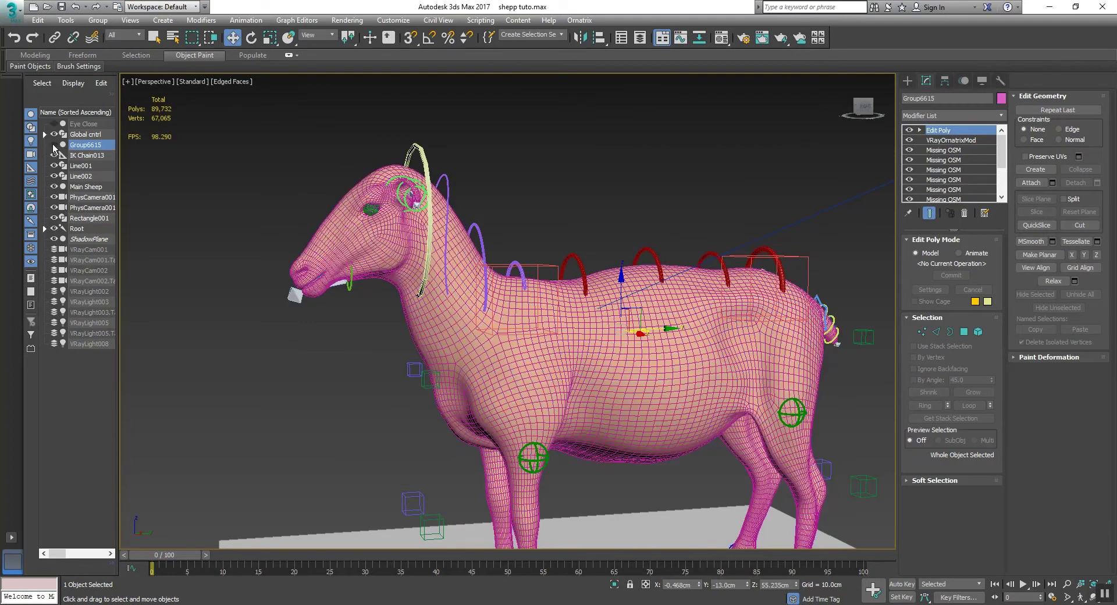
left_click(416, 150)
key("e")
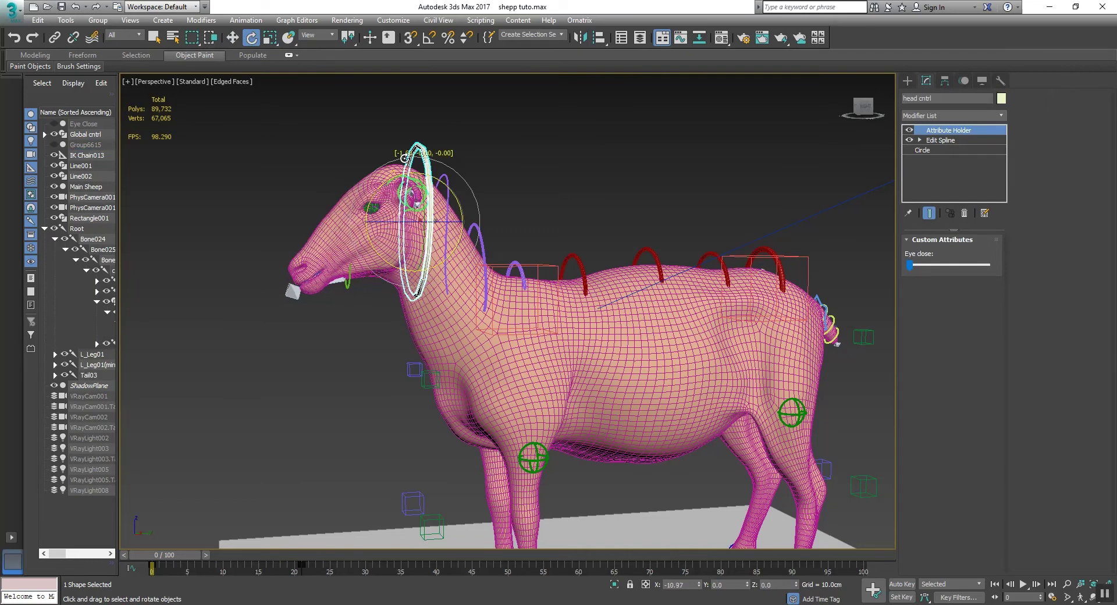
left_click_drag(404, 158, 419, 291)
right_click(419, 291)
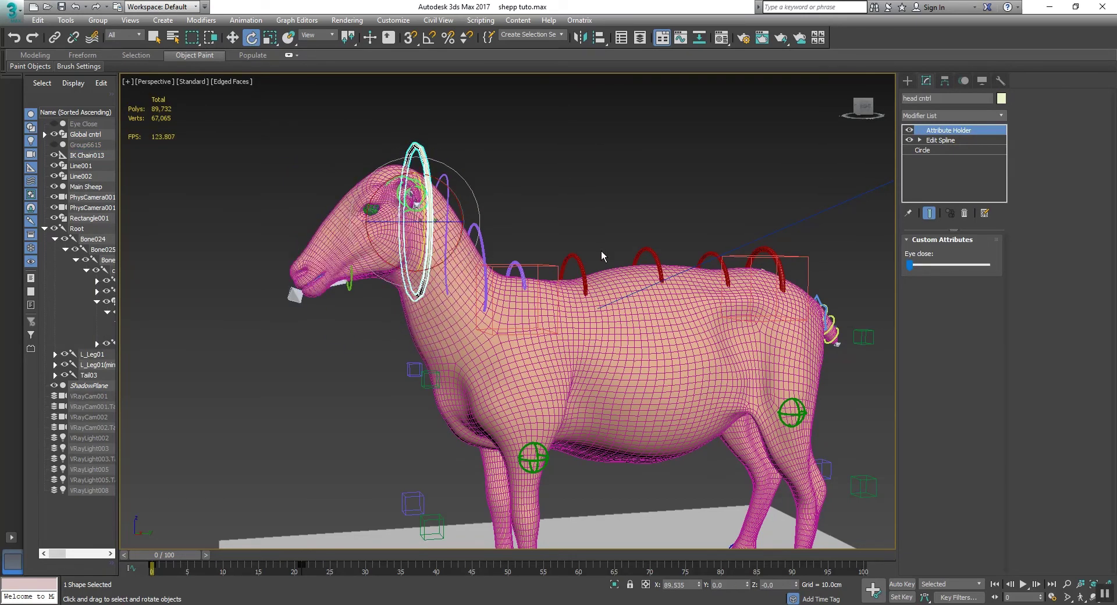
Step: Test the Main Sheep rig by moving Hip cntrl vertically, cancel the move and deselect the control
middle_click_drag(601, 251, 471, 222)
left_click(632, 231)
key("w")
scroll(624, 218, "down", 3)
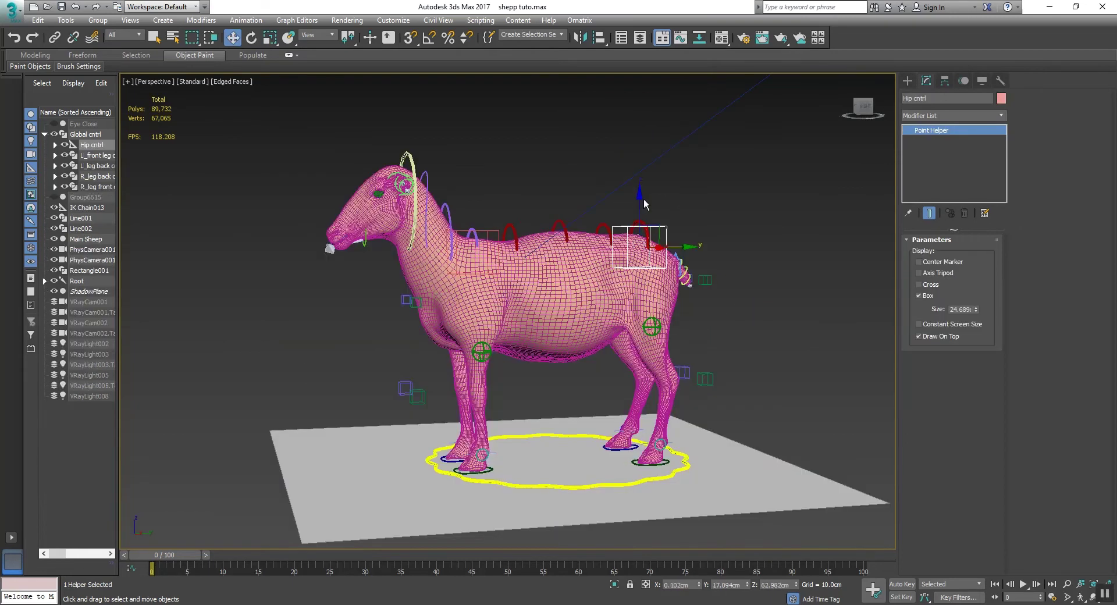
mouse_move(643, 198)
left_mouse_down()
mouse_move(639, 249)
mouse_move(644, 204)
left_mouse_up()
right_click(644, 203)
left_click(661, 190)
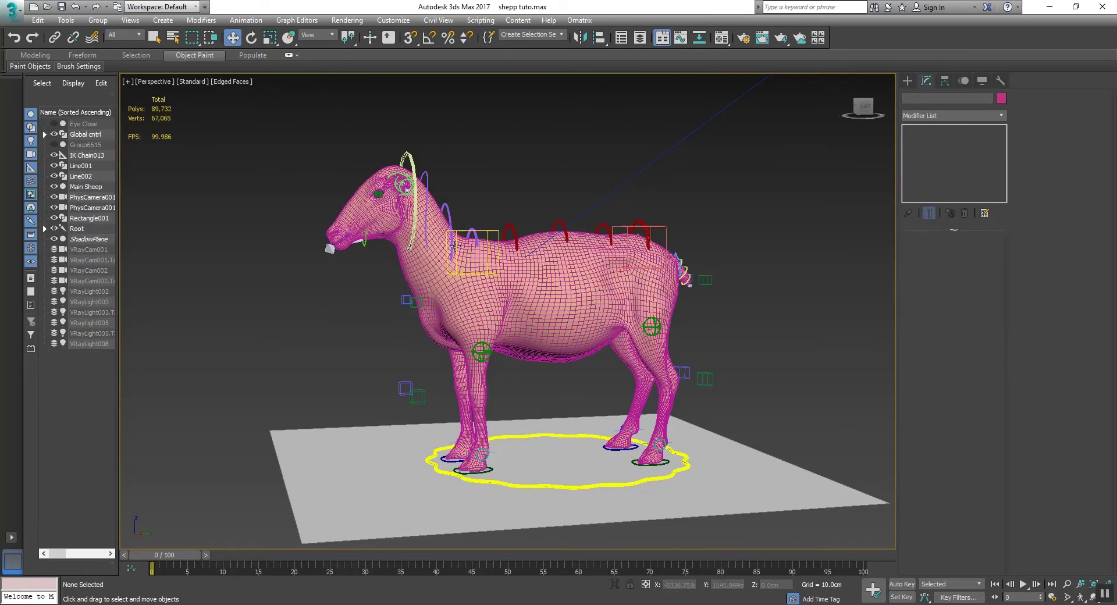
Step: Hide Main Sheep, show Group6615 in its place and turn off edged faces in the viewport
middle_click_drag(455, 245, 473, 246)
left_click(53, 187)
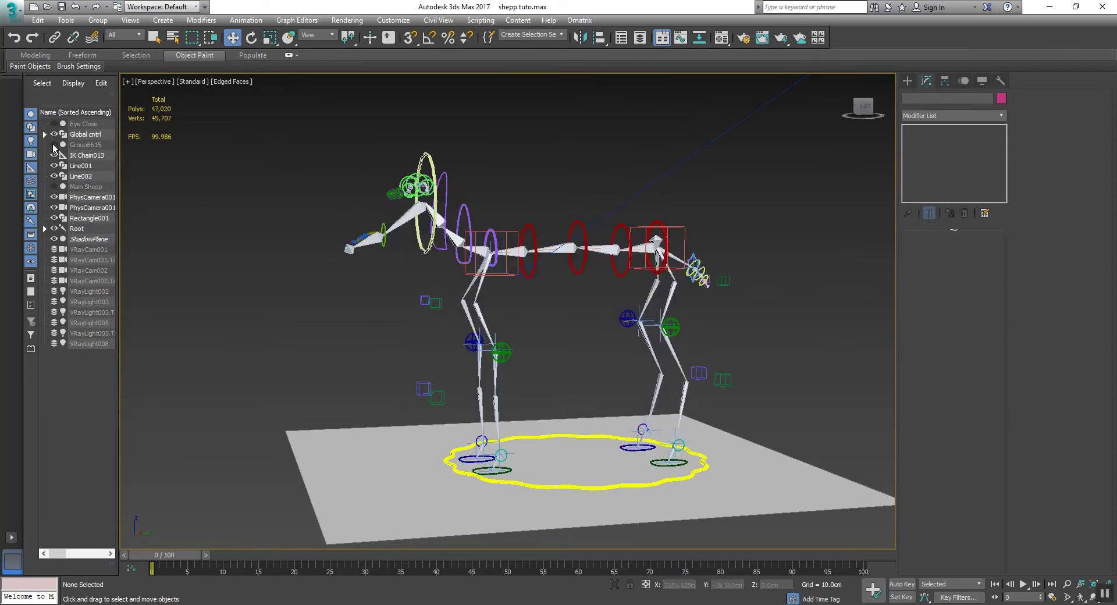
left_click(53, 145)
scroll(509, 158, "up", 3)
key("F4")
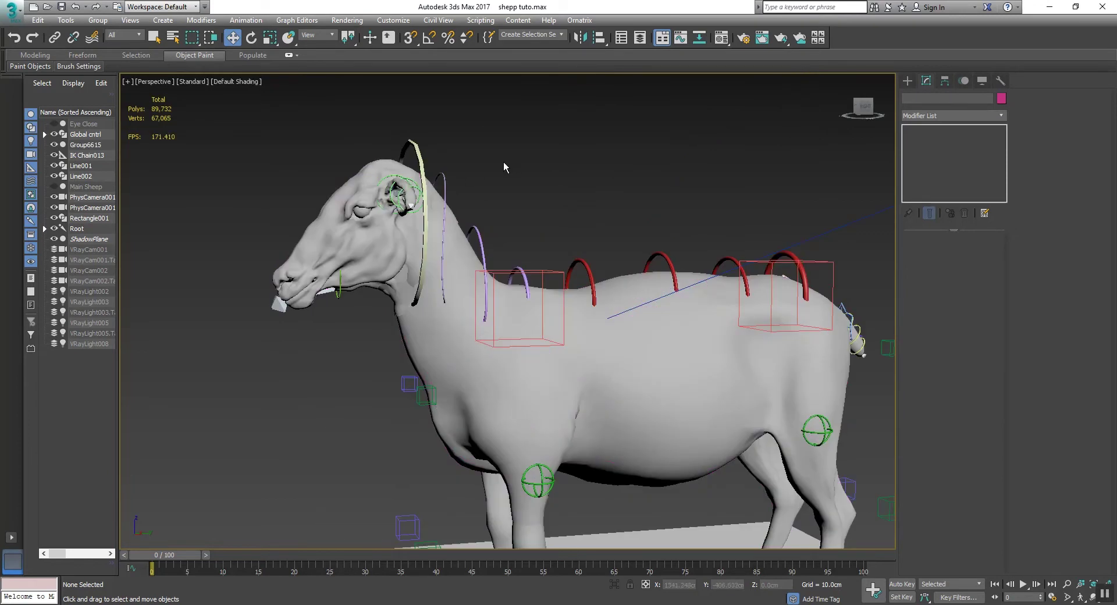
Step: Rotate head cntrl to test whether Group6615 follows the rig, cancel the rotation and deselect the control
left_click(421, 154)
key("e")
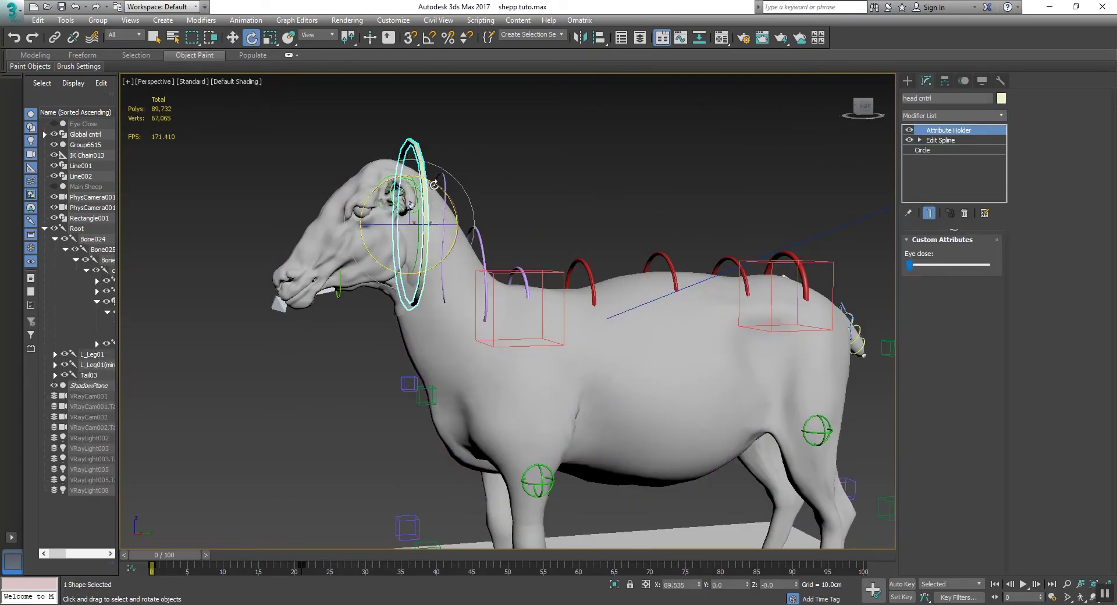
left_click_drag(457, 175, 467, 217)
right_click(467, 216)
left_click(568, 177)
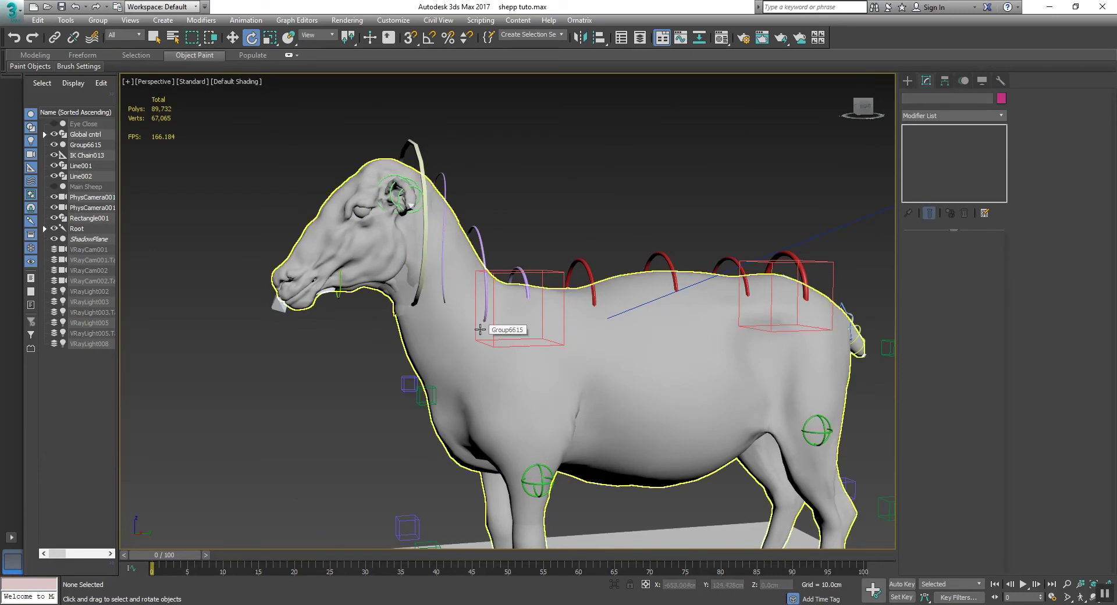
Step: Show Main Sheep in place of Group6615, test its rig by rotating head cntrl and undo the rotation
left_click(85, 187)
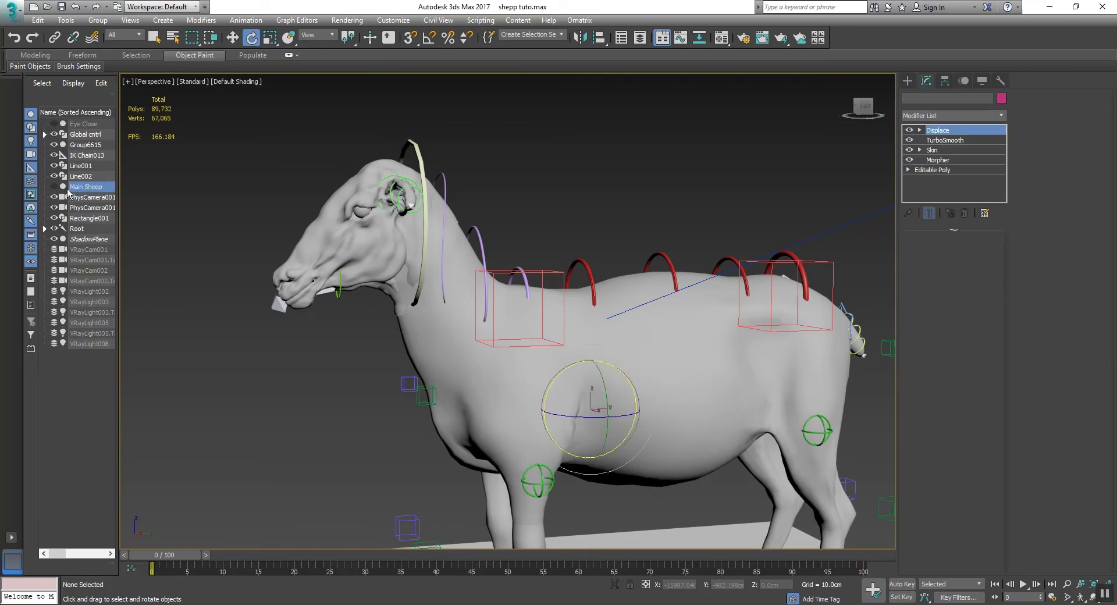
left_click(53, 145)
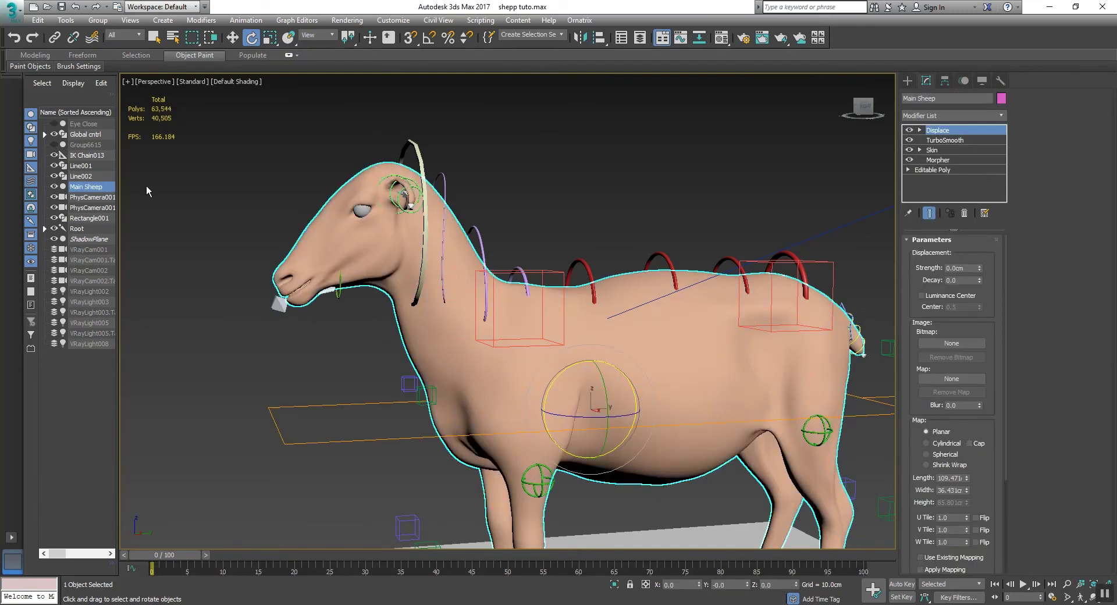
left_click(418, 160)
left_click_drag(435, 182, 450, 208)
key("ctrl+z")
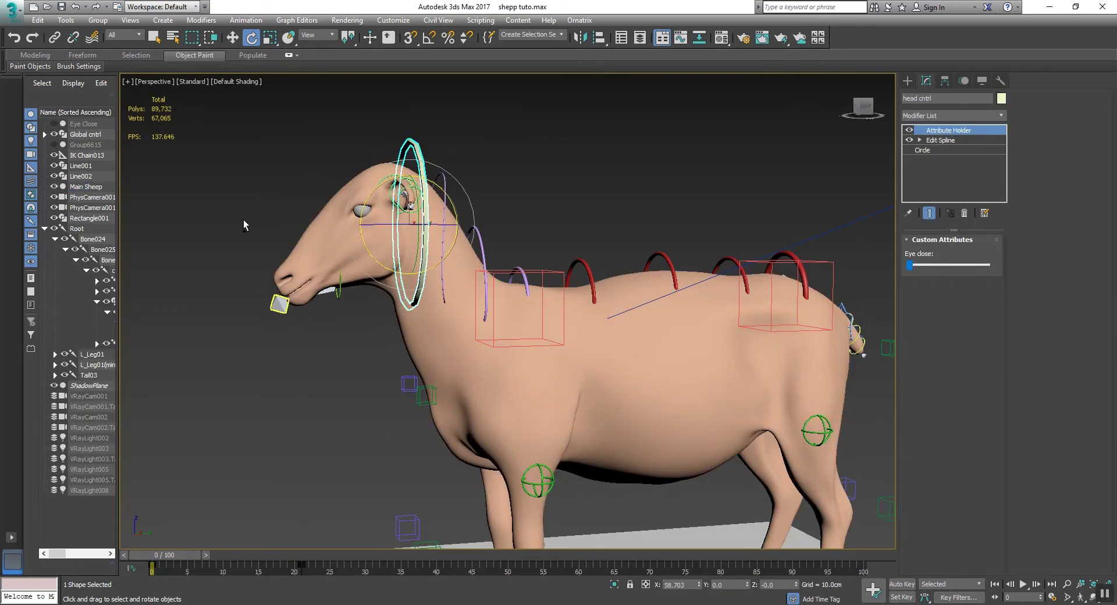
left_click(44, 229)
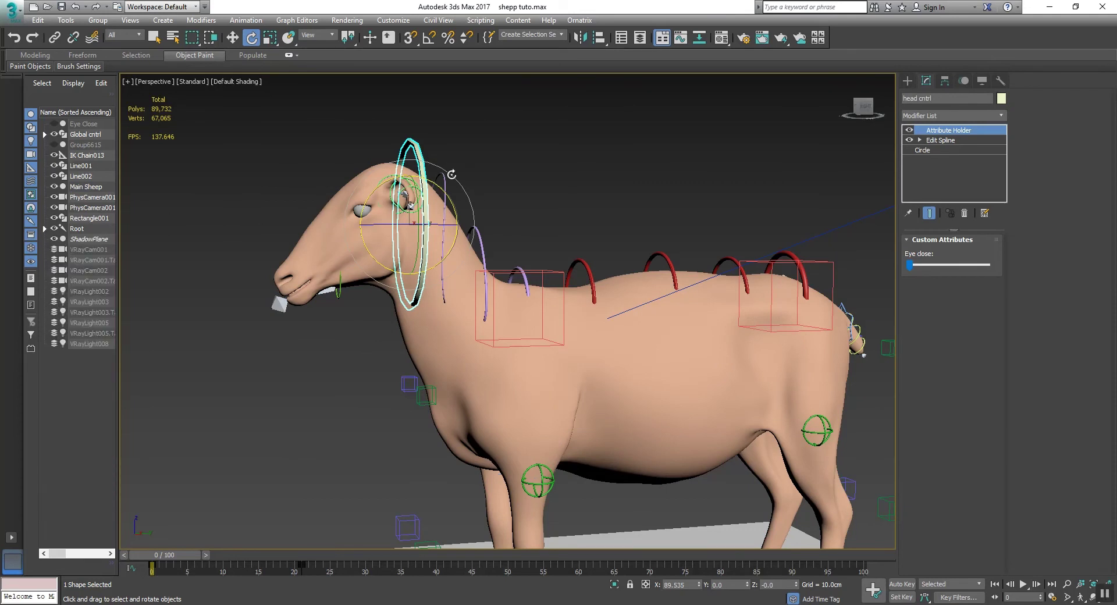
Step: Hide Main Sheep, show and select Group6615, and turn on edged faces in the viewport
middle_click_drag(526, 180, 497, 171)
left_click(53, 187)
left_click(54, 144)
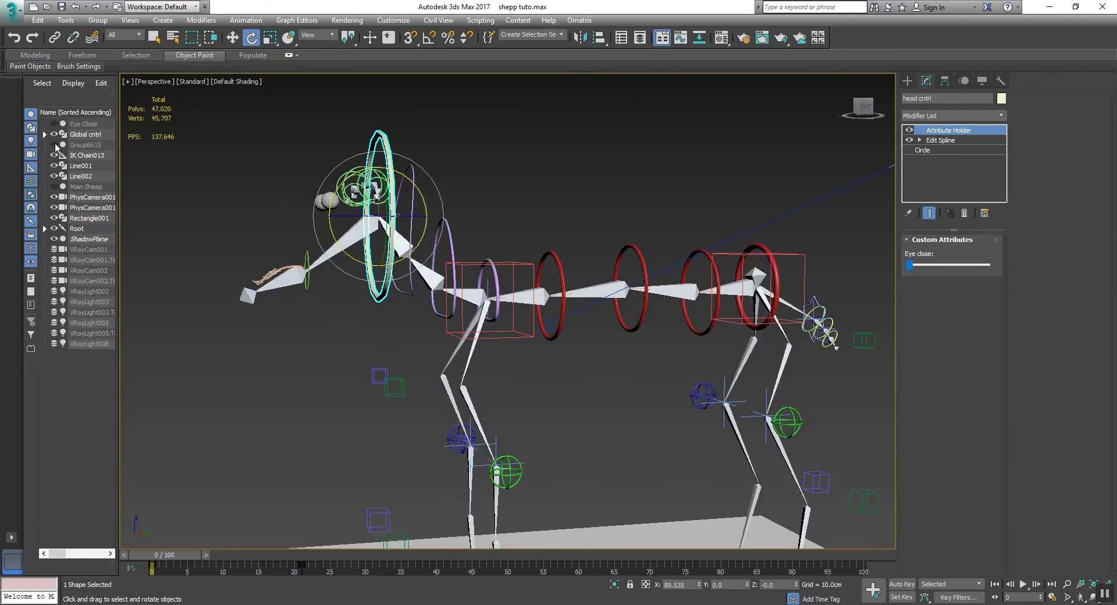
left_click(86, 145)
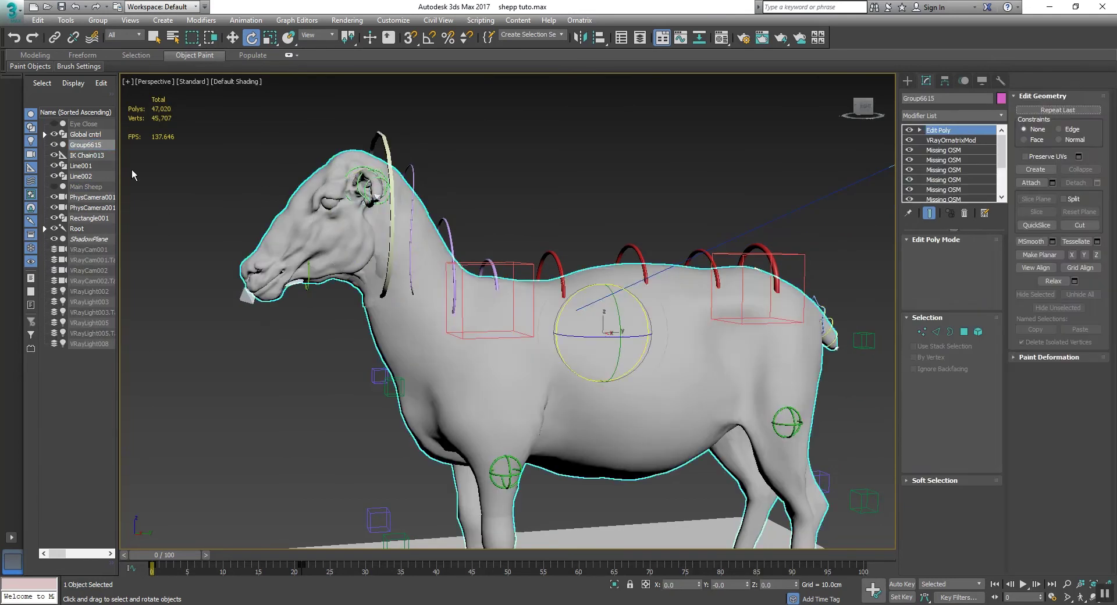
key("F4")
key("ctrl+d")
left_click(418, 277)
middle_click_drag(448, 227, 435, 200)
scroll(435, 200, "down", 3)
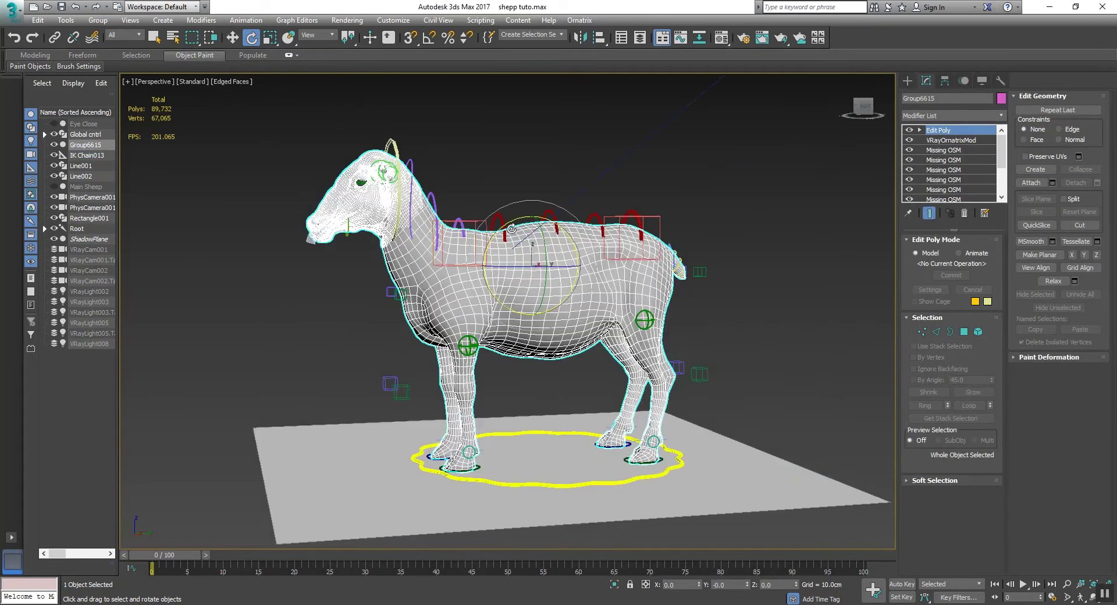
middle_click_drag(511, 229, 507, 228, "alt")
Step: Add a Skin Wrap modifier to Group6615
left_click(979, 114)
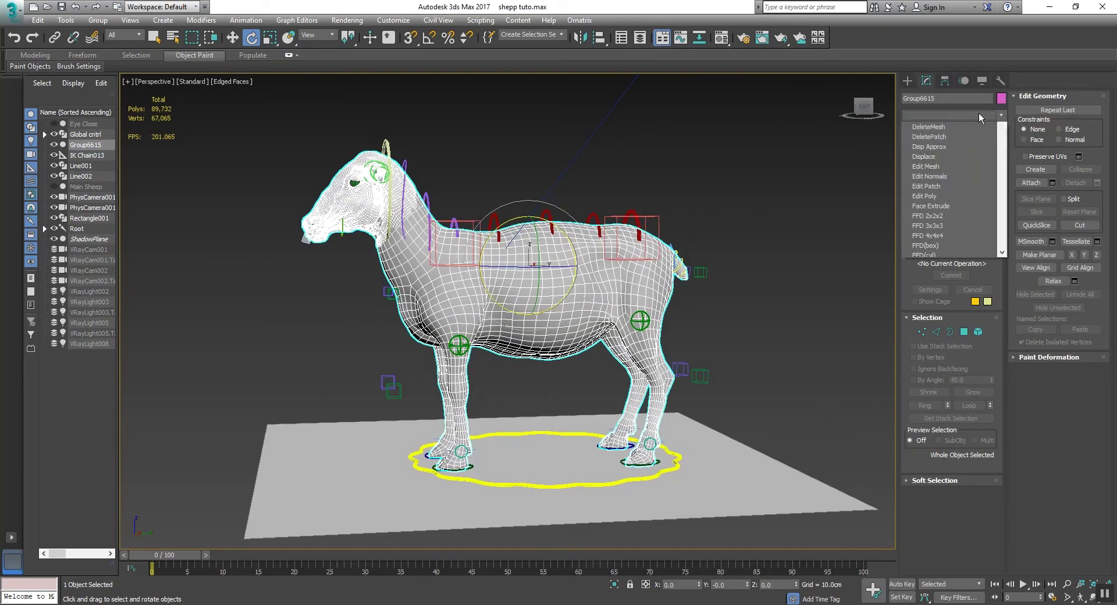
key("s")
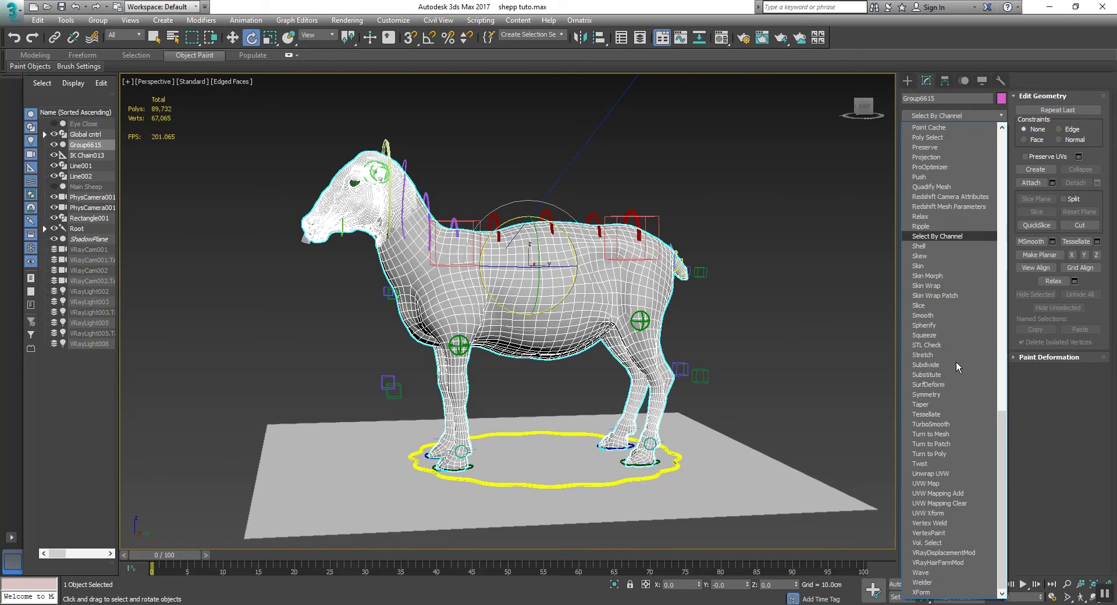
left_click(933, 286)
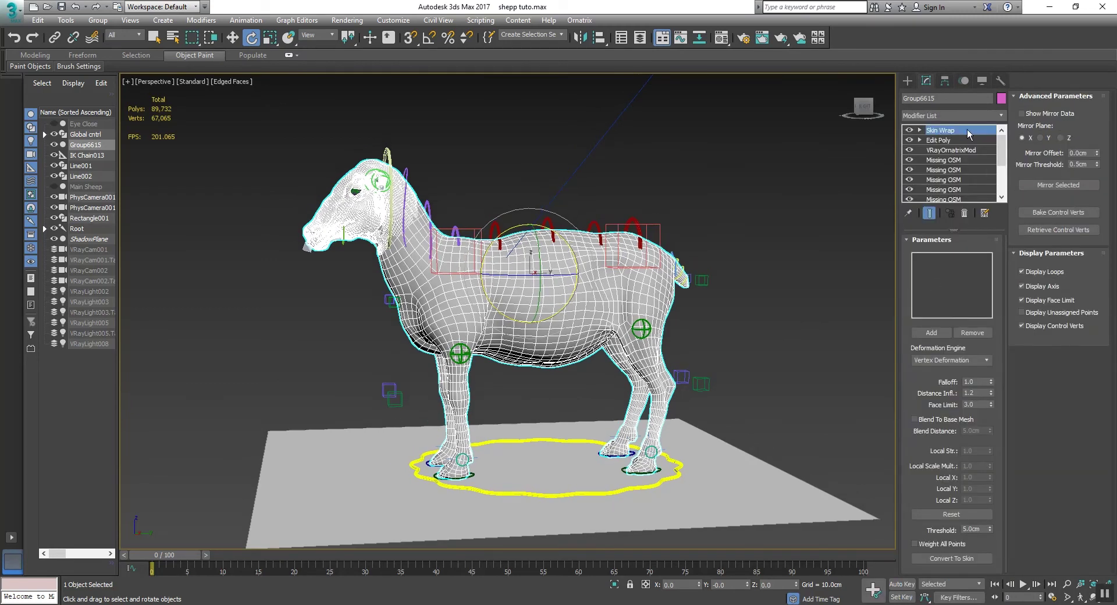
middle_click_drag(569, 280, 595, 286)
scroll(609, 288, "up", 2)
scroll(586, 272, "down", 2)
Step: Unhide Main Sheep and add it as the control object of Group6615's Skin Wrap modifier
left_click(55, 186)
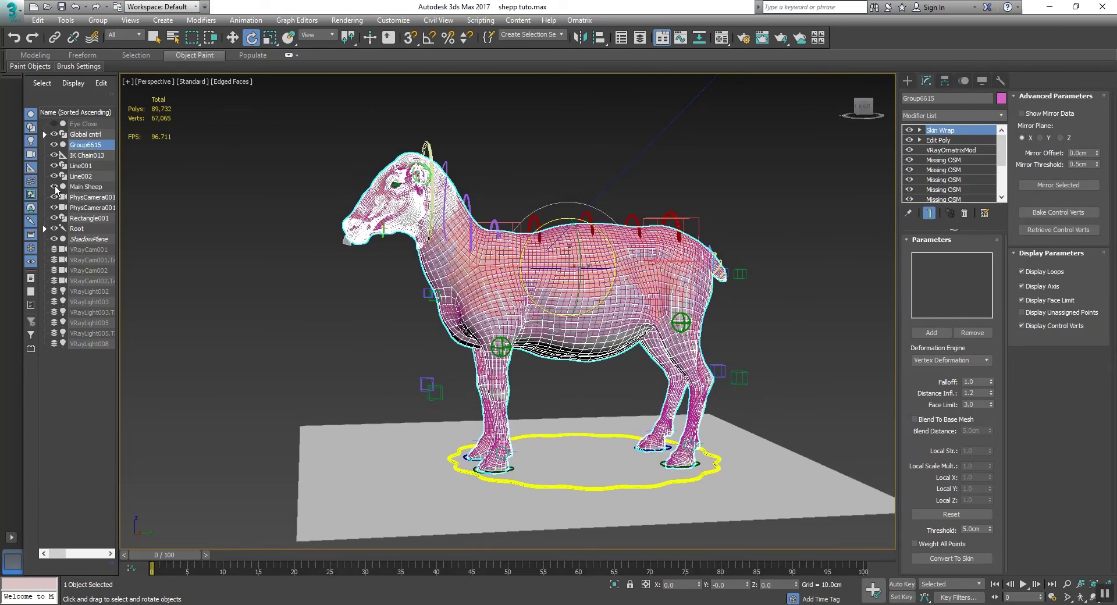
scroll(592, 270, "up", 3)
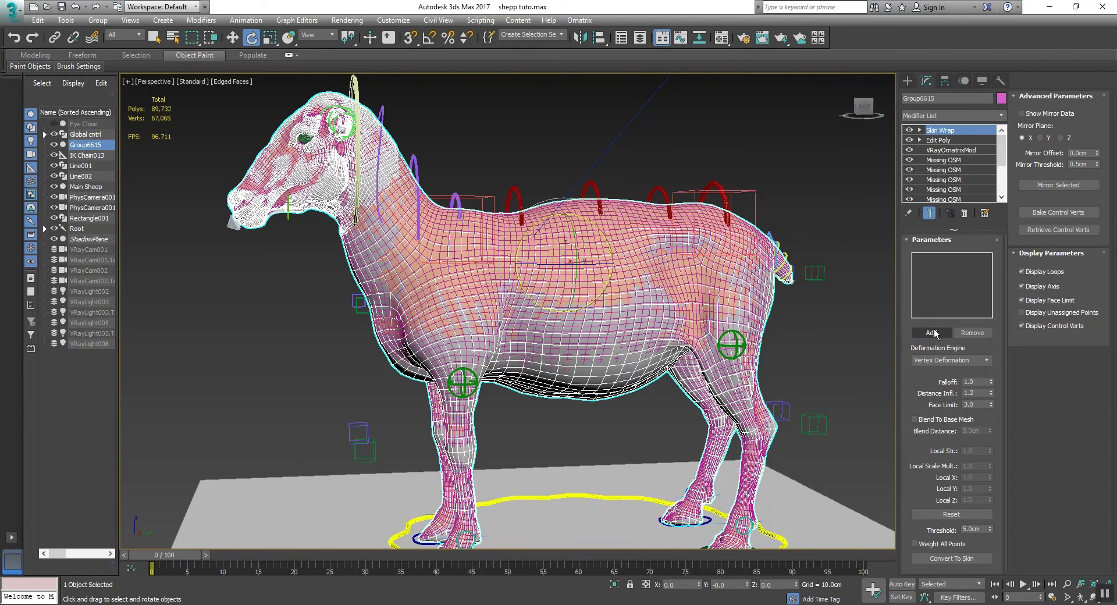
left_click(930, 332)
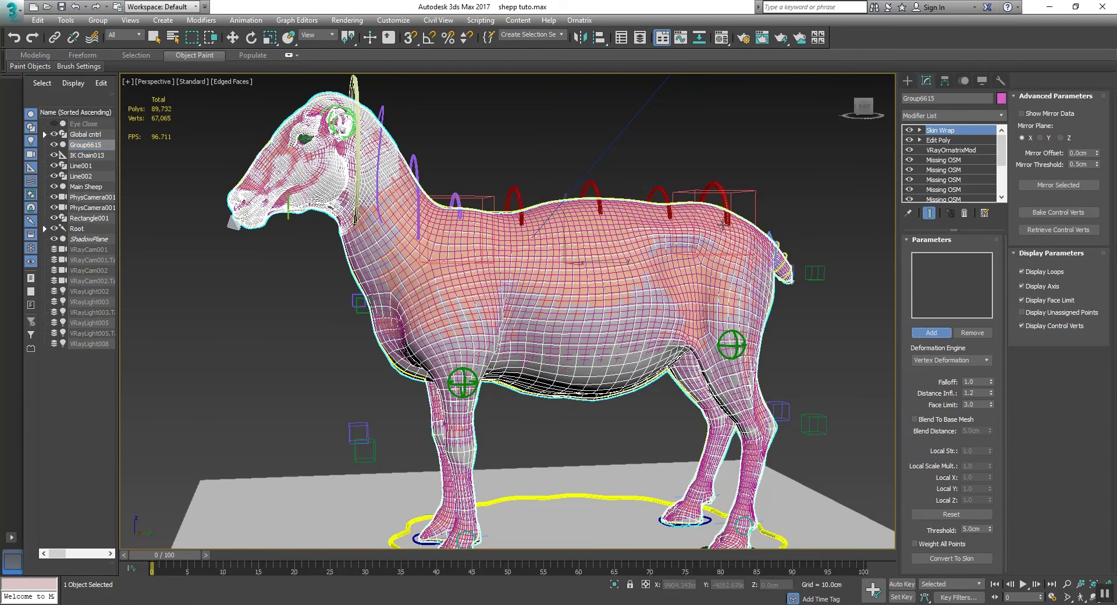
left_click(584, 231)
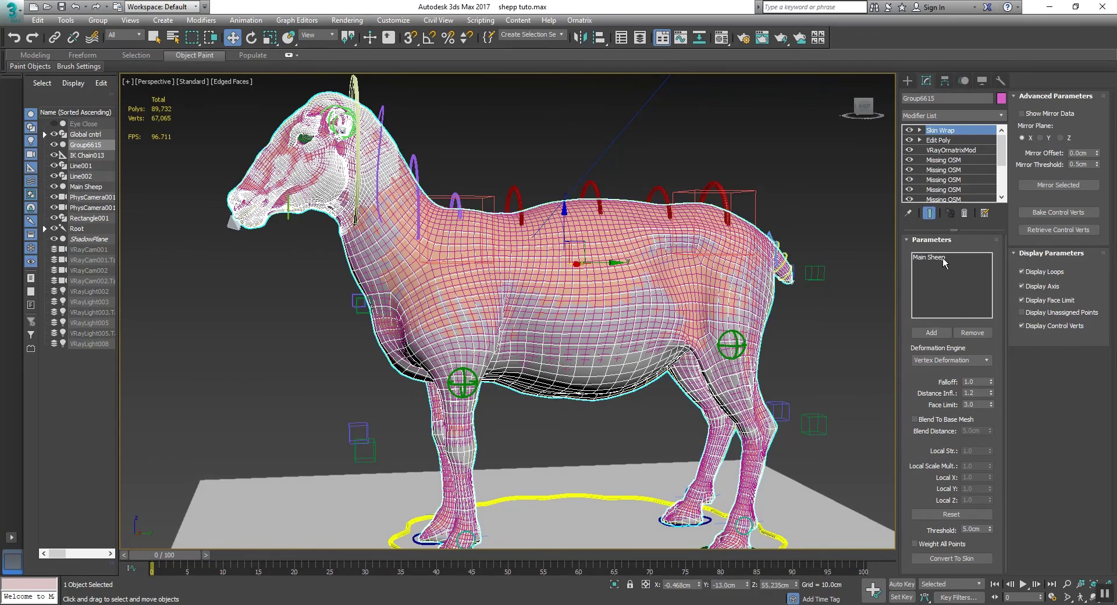
left_click(942, 258)
mouse_move(781, 306)
middle_mouse_down()
mouse_move(742, 292)
mouse_move(769, 291)
middle_mouse_up()
scroll(757, 296, "down", 2)
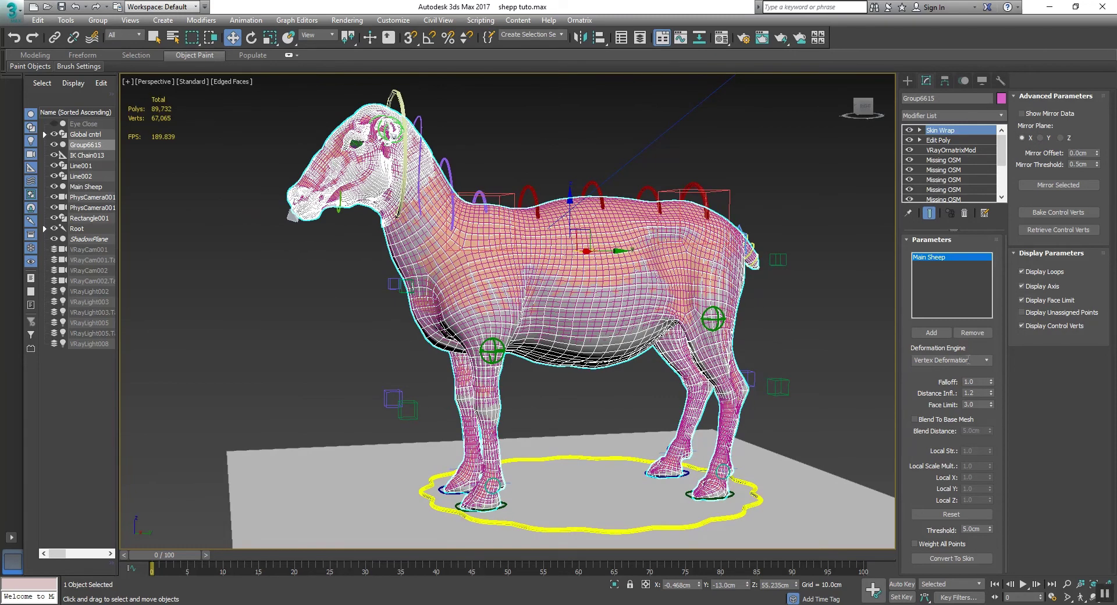
Step: Set the Skin Wrap deformation engine to Face Deformation and turn off edged faces in the viewport
left_click(986, 361)
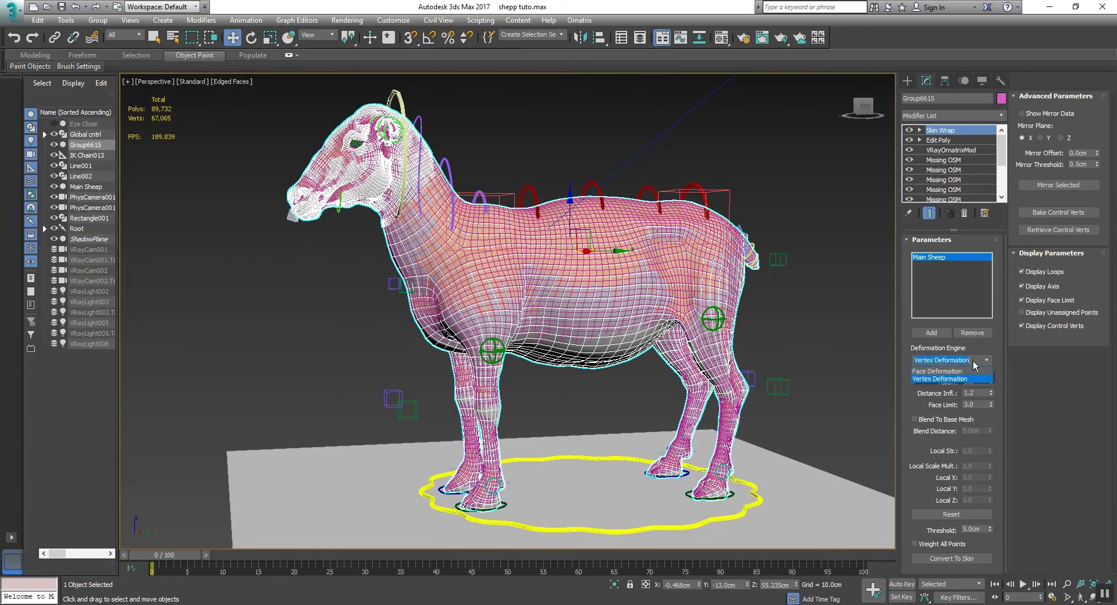
left_click(958, 371)
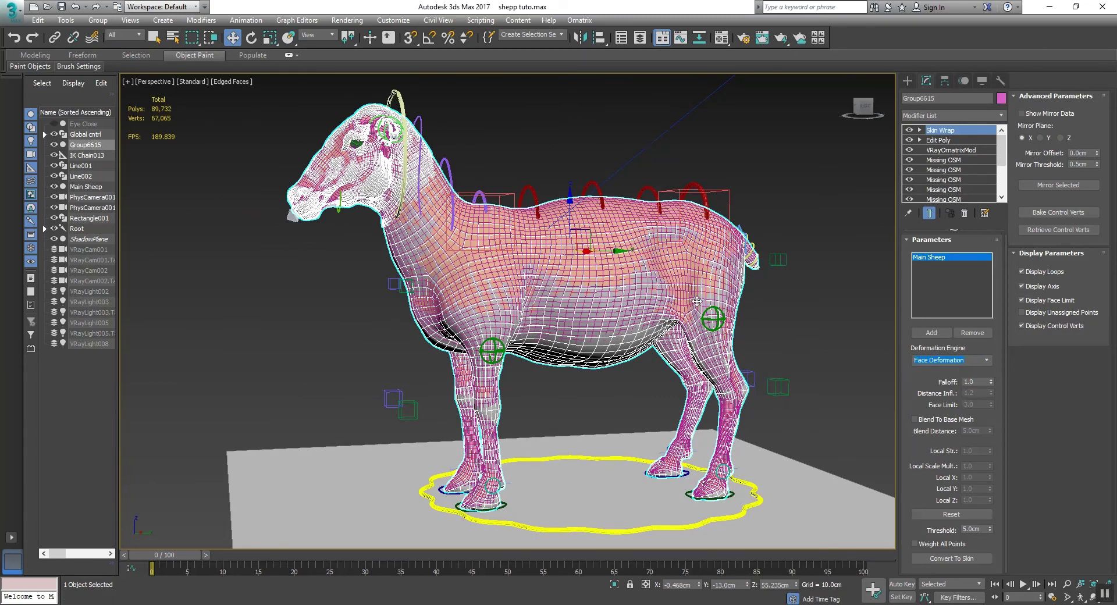
middle_click_drag(697, 302, 717, 313)
key("F4")
Step: Test the wrapped mesh by rotating head cntrl up and down, undoing each rotation
scroll(472, 181, "up", 2)
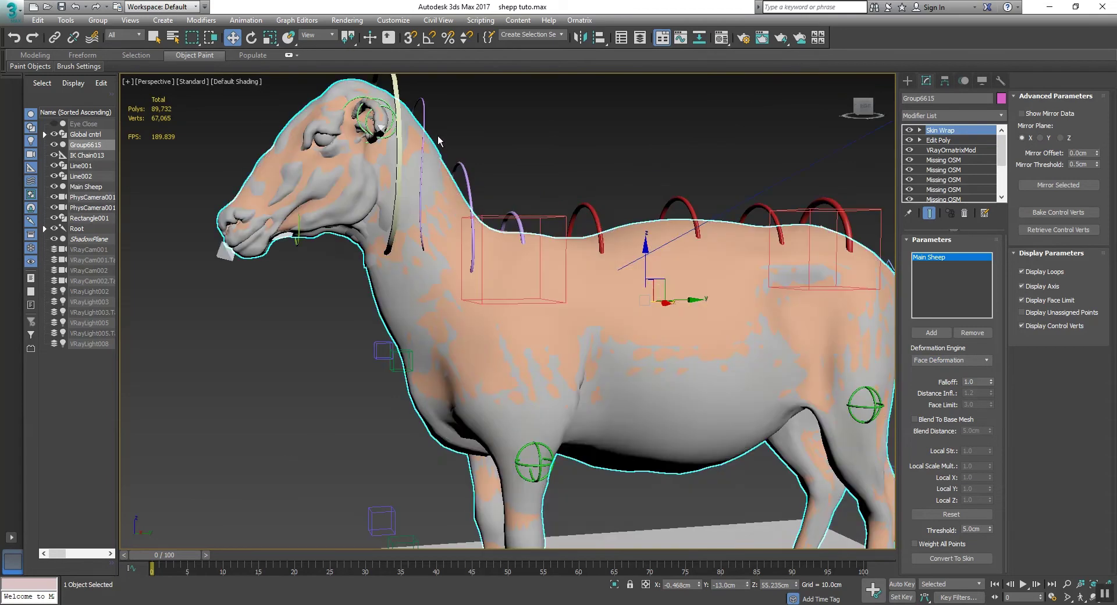
middle_click_drag(438, 136, 441, 198)
left_click(402, 170)
scroll(465, 218, "down", 3)
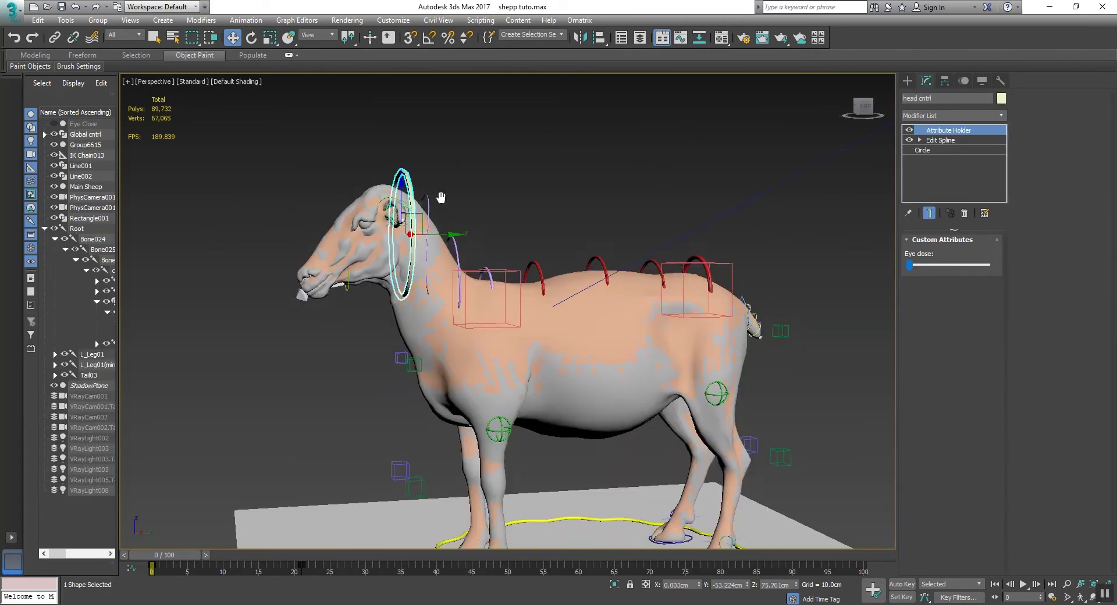
scroll(440, 198, "down", 1)
key("e")
left_click_drag(414, 163, 429, 184)
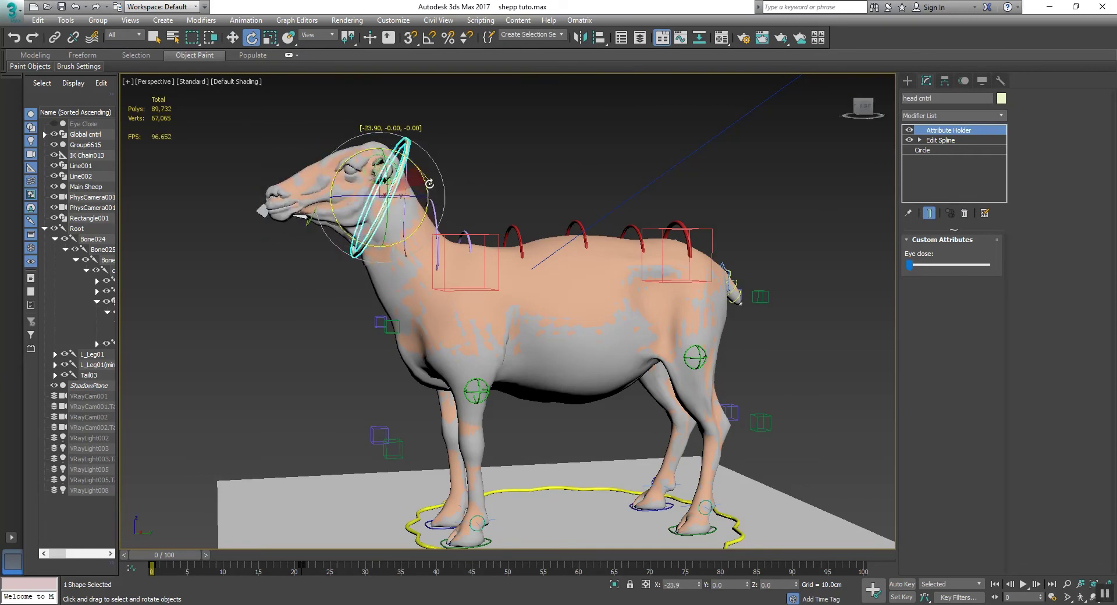
key("ctrl+z")
middle_click_drag(451, 207, 459, 219)
left_click_drag(400, 179, 415, 251)
key("ctrl+z")
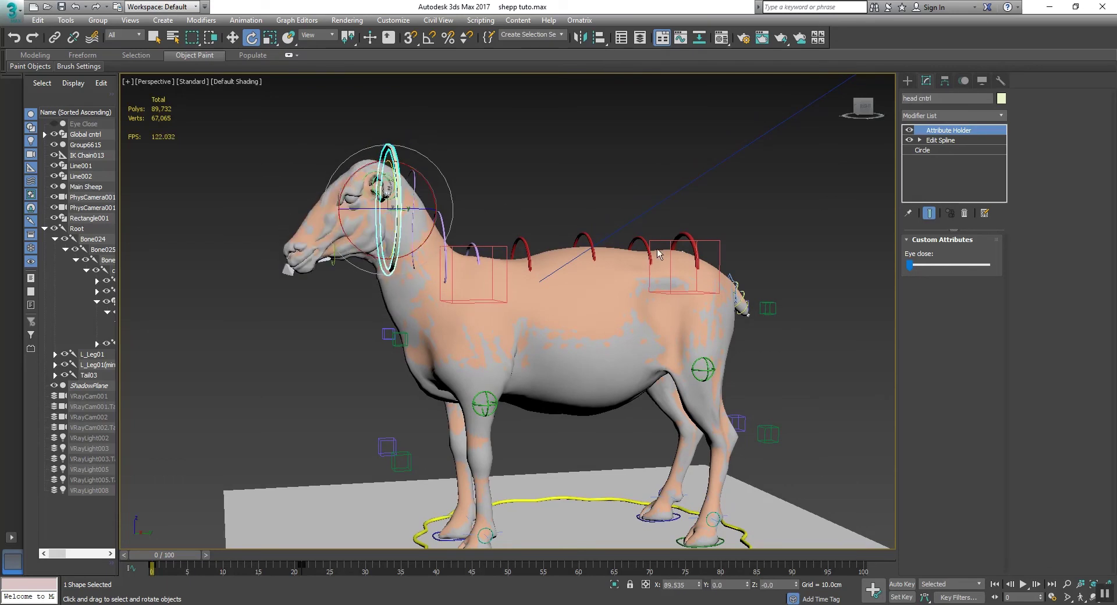
Step: Test the wrapped mesh by moving Hip cntrl downward and then freely, undoing each move
middle_click_drag(657, 253, 582, 215)
left_click(605, 206)
key("w")
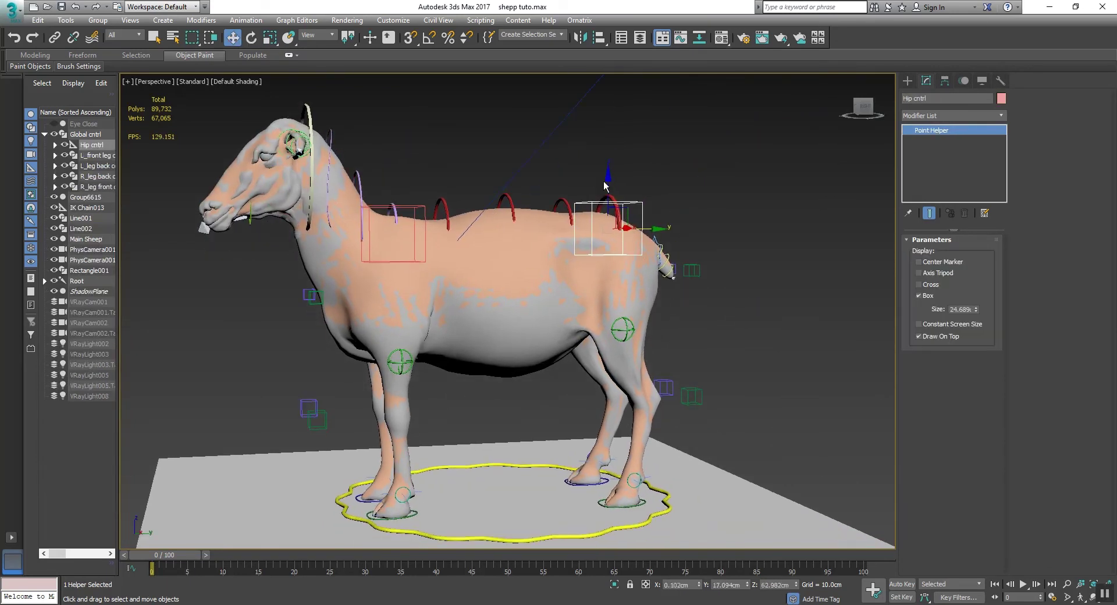
left_click_drag(607, 179, 609, 229)
key("ctrl+z")
middle_click_drag(640, 240, 612, 240, "alt")
mouse_move(612, 240)
left_mouse_down()
mouse_move(566, 232)
mouse_move(604, 249)
left_mouse_up()
key("ctrl+z")
middle_click_drag(644, 358, 669, 358, "alt")
middle_click_drag(669, 358, 693, 328)
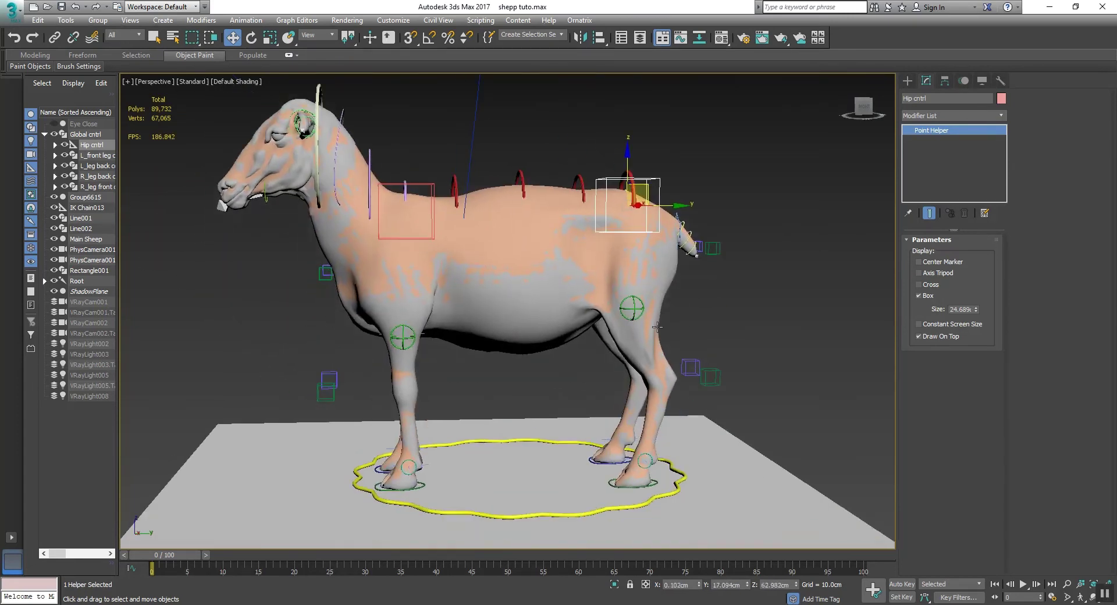
Step: Hide Main Sheep so only the wrapped mesh is shown, and select Group6615
middle_click_drag(337, 250, 337, 274)
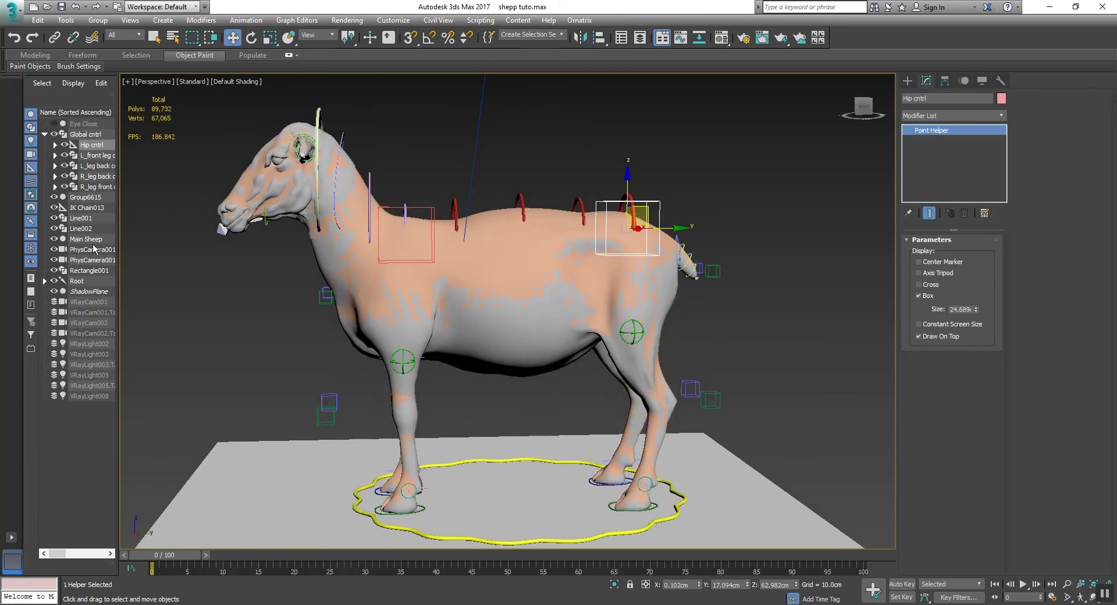
left_click(54, 240)
middle_click_drag(418, 232, 489, 273)
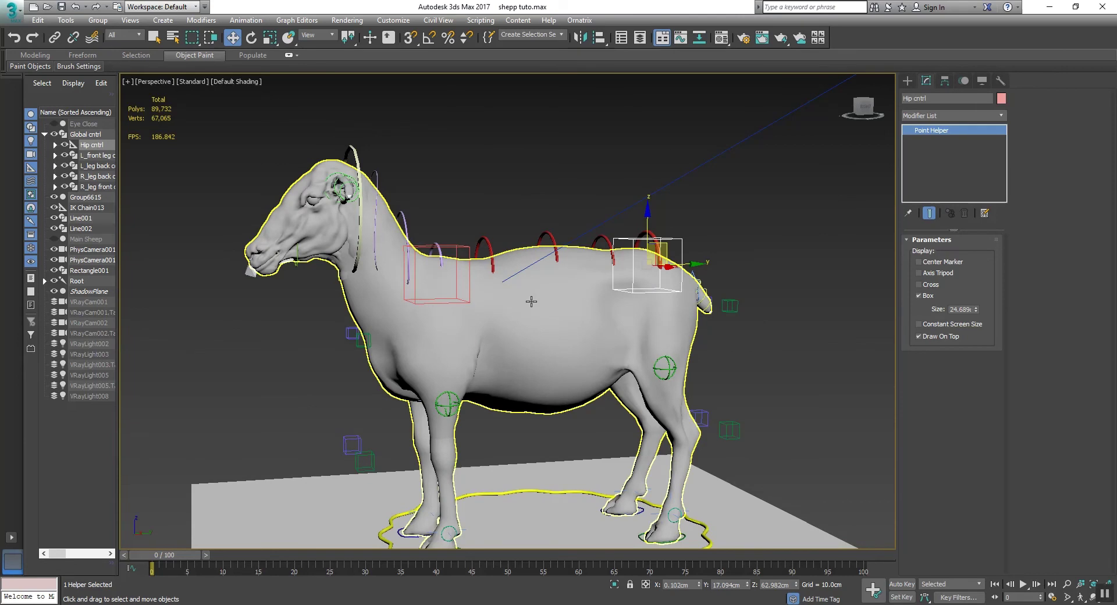
left_click(531, 301)
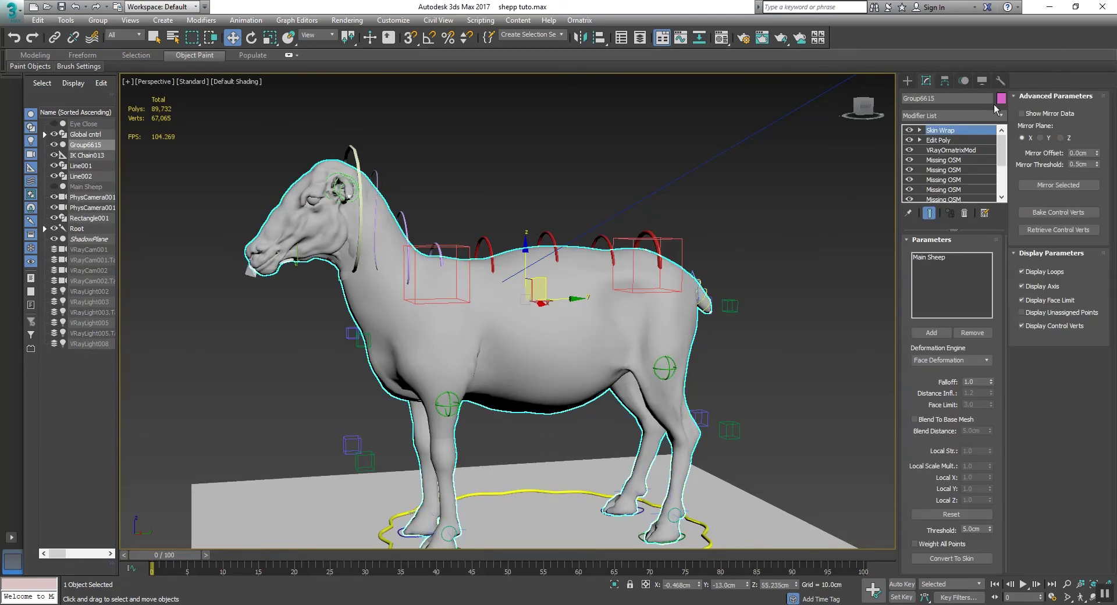
Step: Lower chest cntrl to test how Group6615 bends at the front legs, and cancel the move
middle_click_drag(443, 260, 439, 247)
left_click(683, 234)
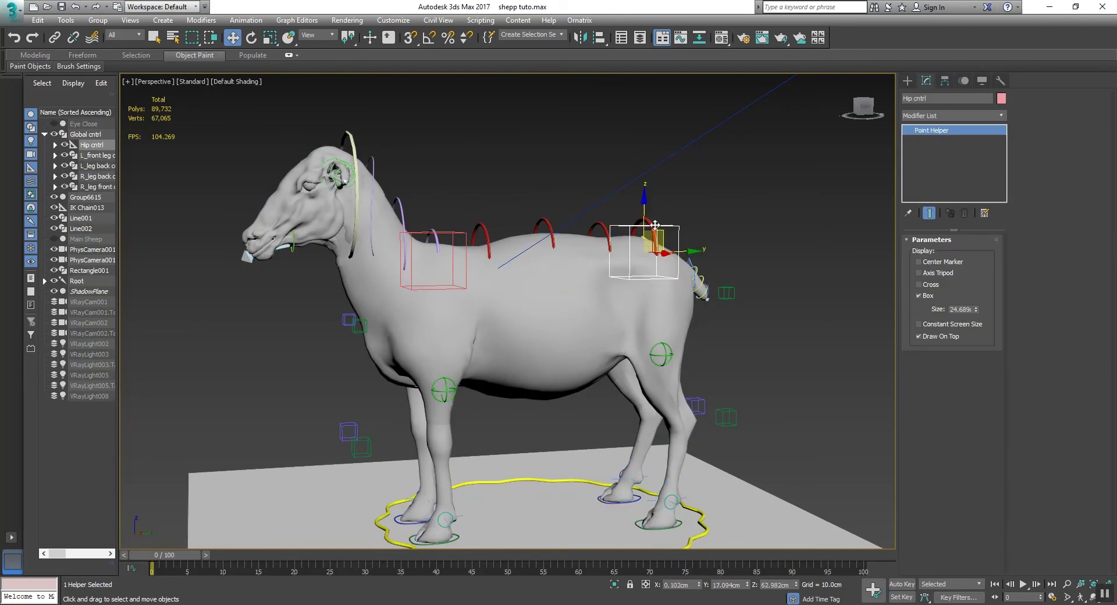
left_click(454, 235)
left_click_drag(424, 211, 429, 256)
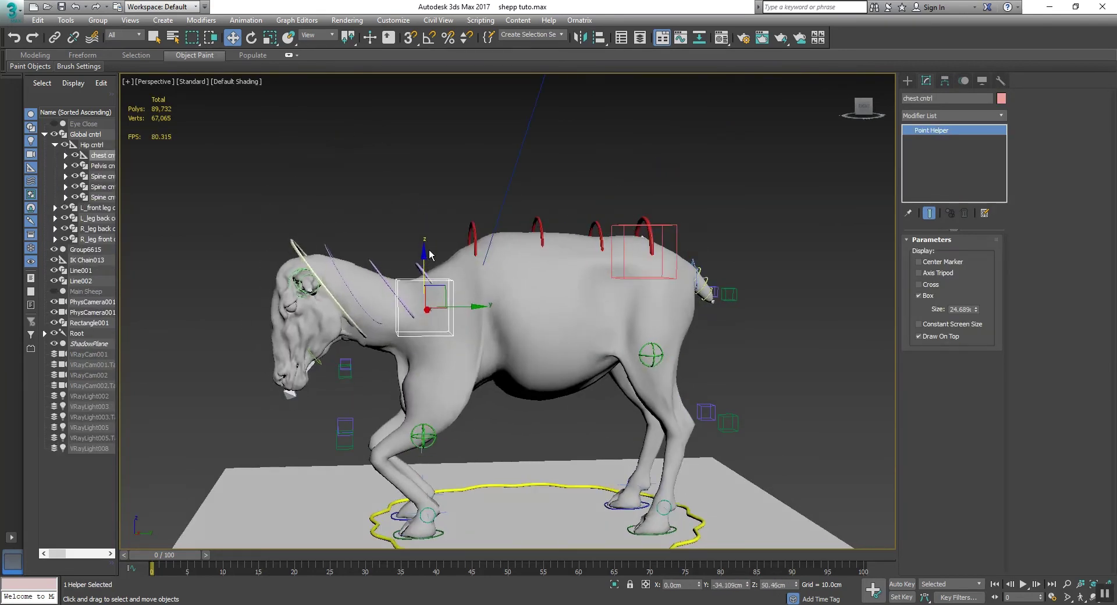
right_click(429, 256)
Step: Raise L_front leg cntrl to test the wrapped mesh's front leg, and cancel the move
middle_click_drag(420, 362, 433, 282)
left_click(449, 456)
left_click(447, 420)
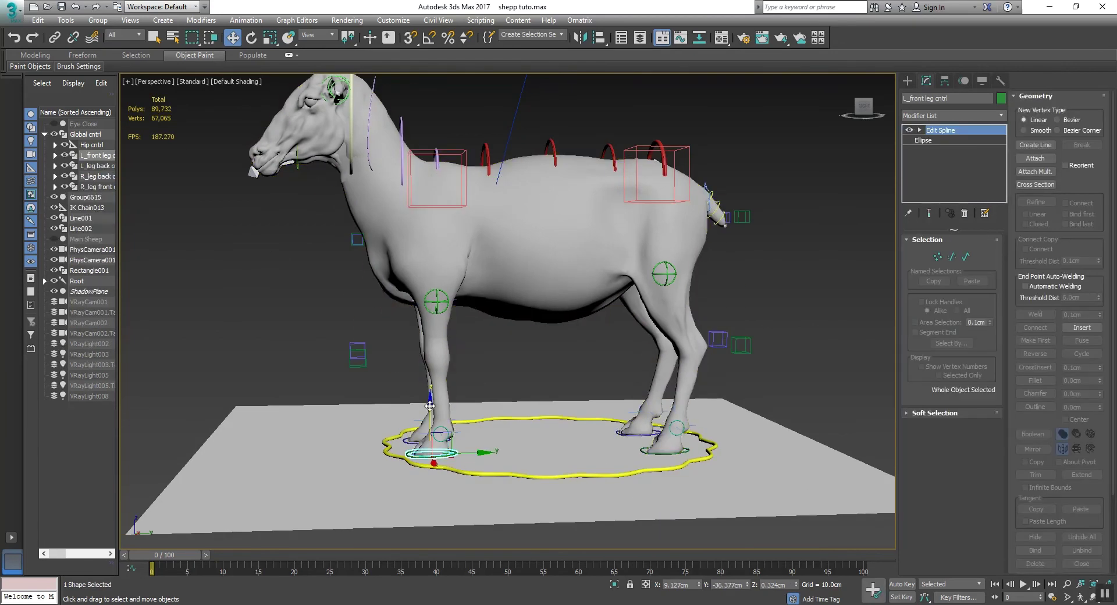
left_click_drag(448, 420, 443, 365)
right_click(443, 365)
Step: Show Main Sheep again together with the wrapped Group6615 and view both from the front
middle_click_drag(477, 353, 508, 355, "alt")
middle_click_drag(508, 355, 451, 351)
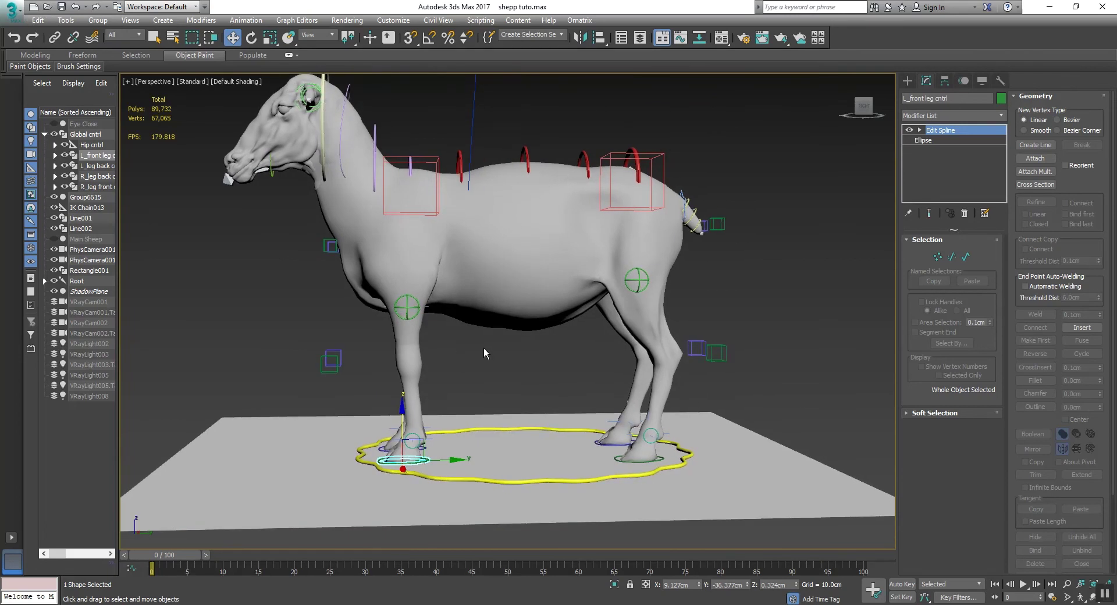
left_click(54, 240)
middle_click_drag(378, 226, 428, 260)
middle_click_drag(428, 260, 439, 269)
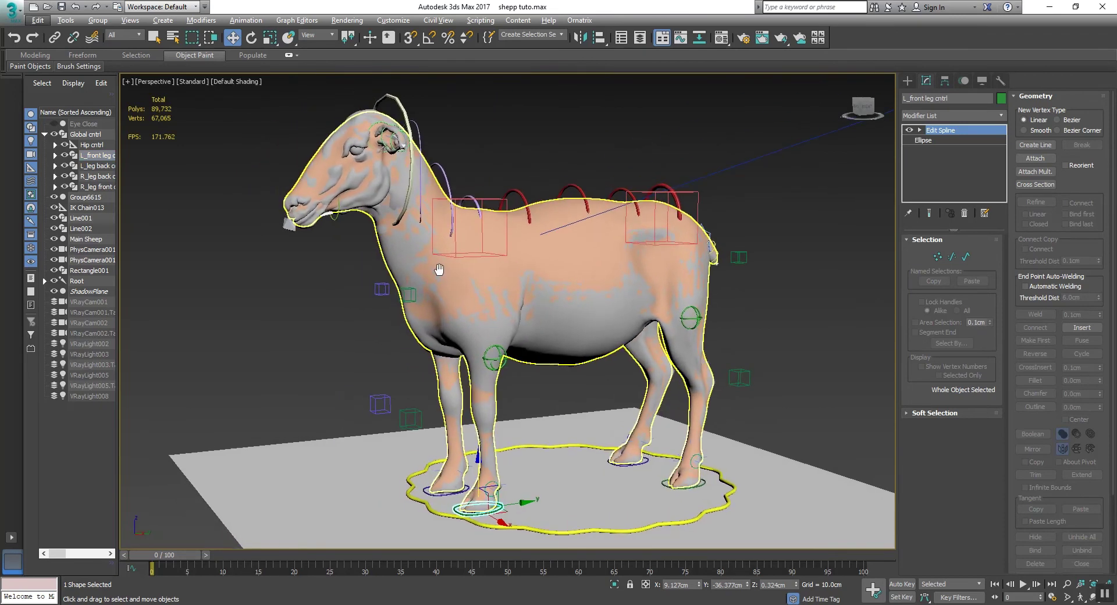
middle_click_drag(500, 291, 538, 274, "alt")
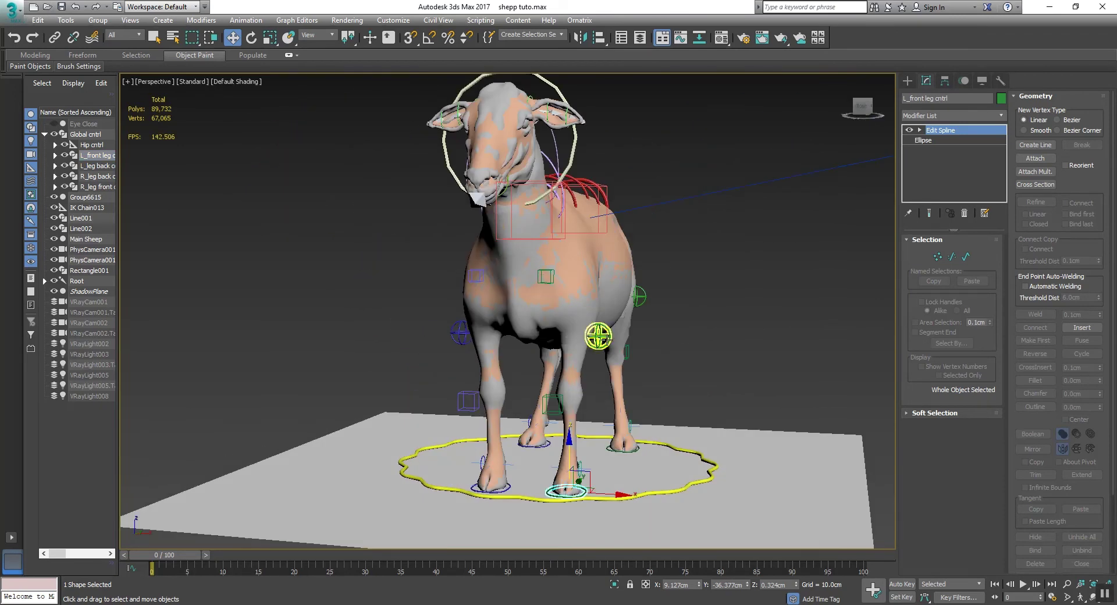
Step: Move L_Upper front Leg cntrl forward and up to test both meshes together, and undo the move
left_click(599, 336)
middle_click_drag(600, 336, 463, 311, "alt")
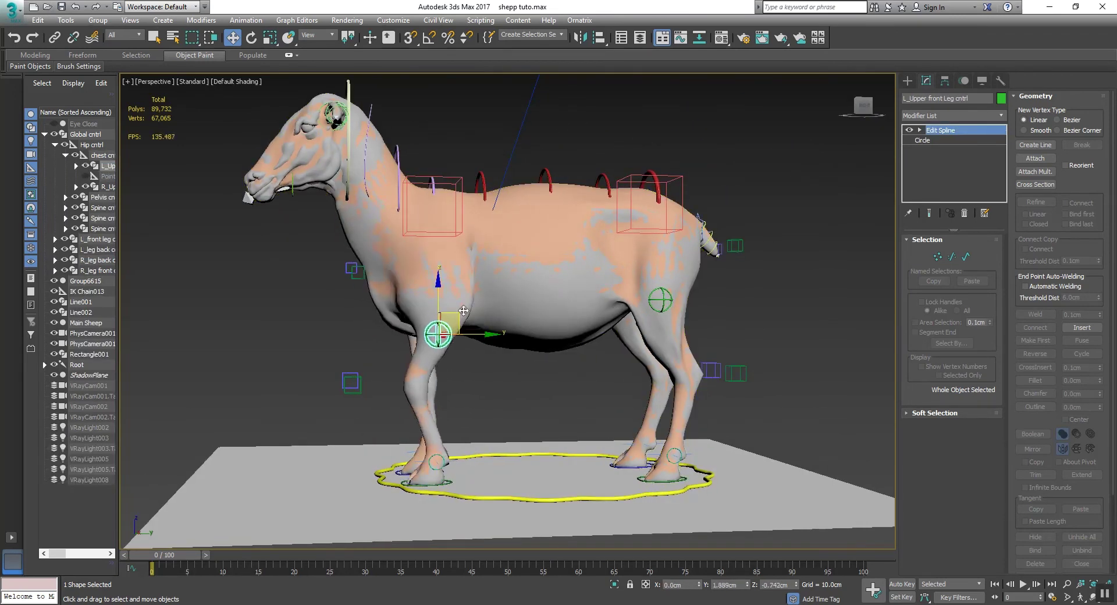
left_click_drag(463, 311, 421, 295)
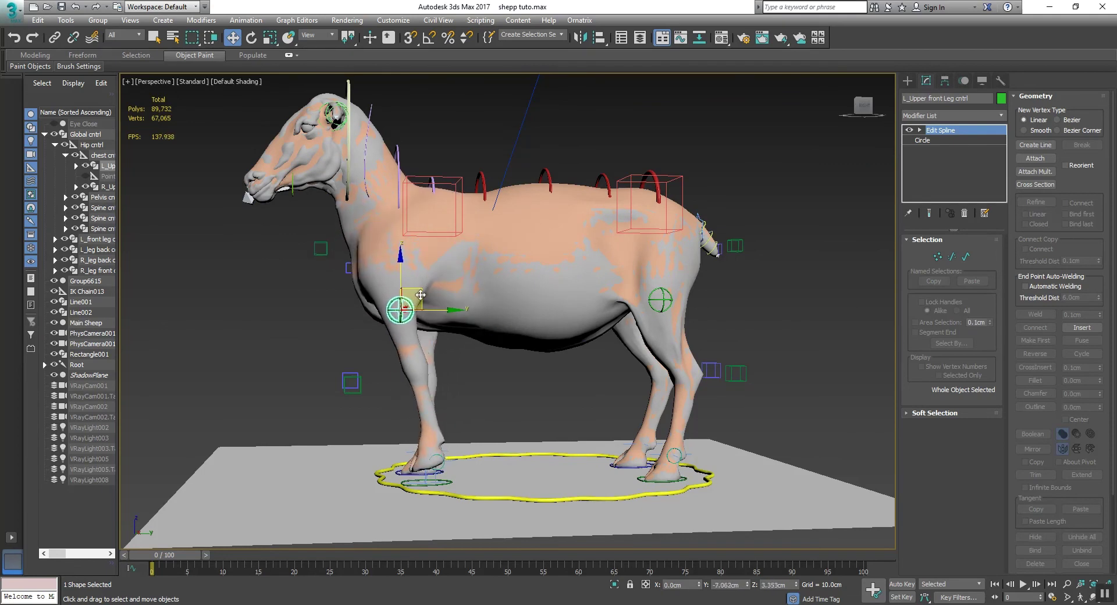
key("ctrl+z")
middle_click_drag(495, 276, 491, 308)
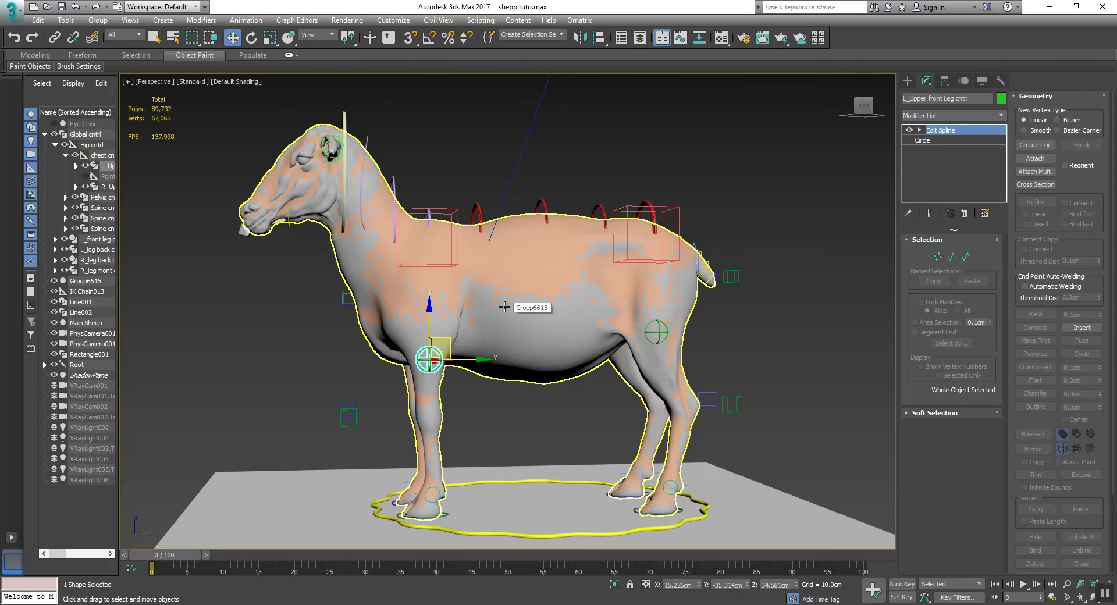
mouse_move(504, 308)
middle_mouse_down("alt")
mouse_move(428, 289)
mouse_move(550, 289)
mouse_move(509, 285)
mouse_move(511, 306)
middle_mouse_up("alt")
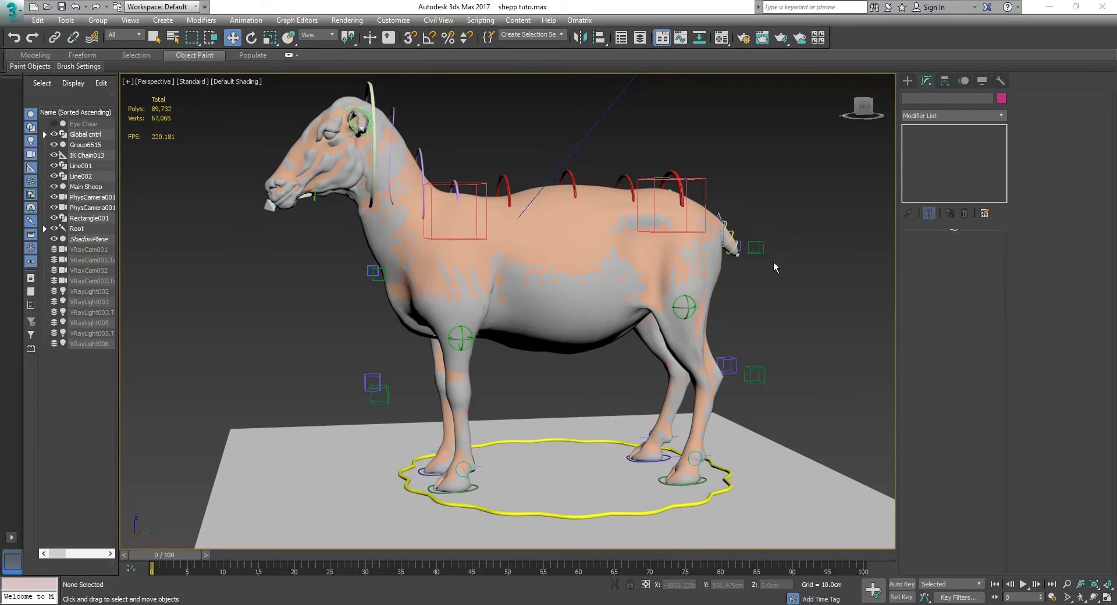